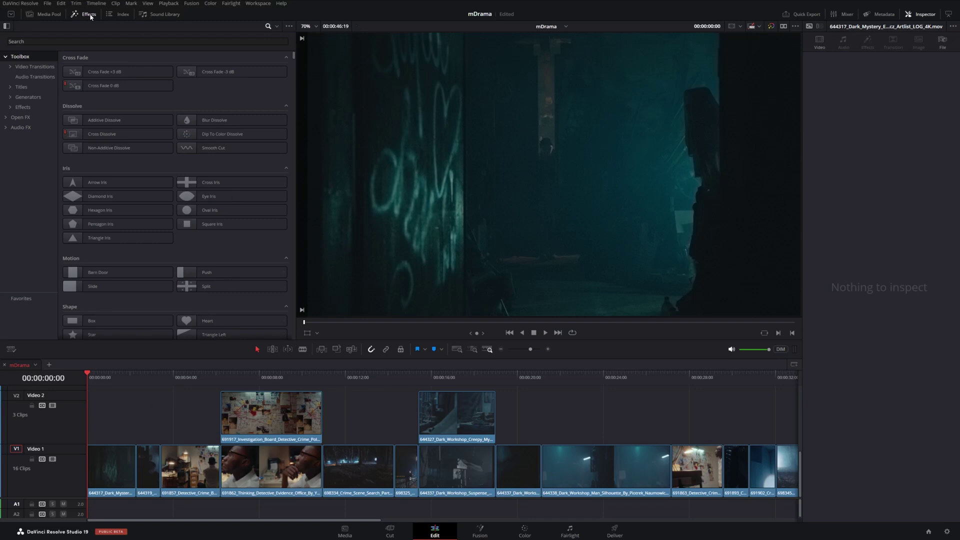
Search the effects library for mDrama and browse its video transitions, titles and effects.
{"action": "left_click", "coordinate": [42, 42]}
{"action": "type", "text": "mDrama"}
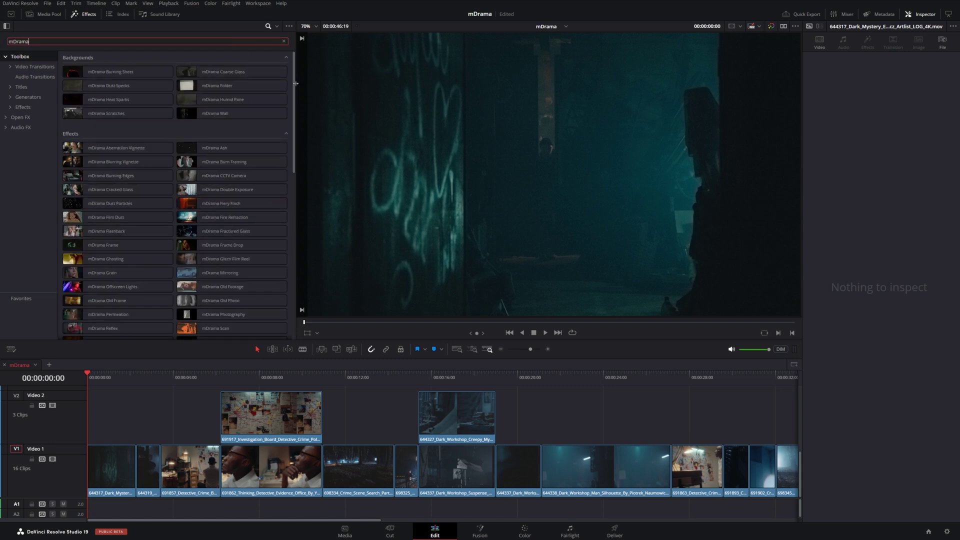
{"action": "left_click_drag", "start_coordinate": [294, 86], "coordinate": [284, 223]}
{"action": "scroll", "coordinate": [285, 223], "scroll_direction": "up", "scroll_amount": 10}
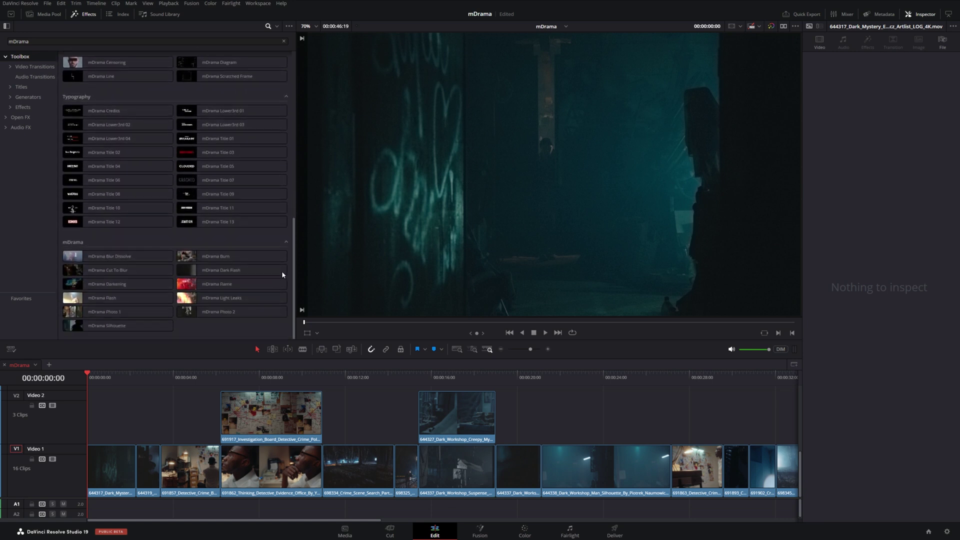
{"action": "left_click", "coordinate": [32, 67]}
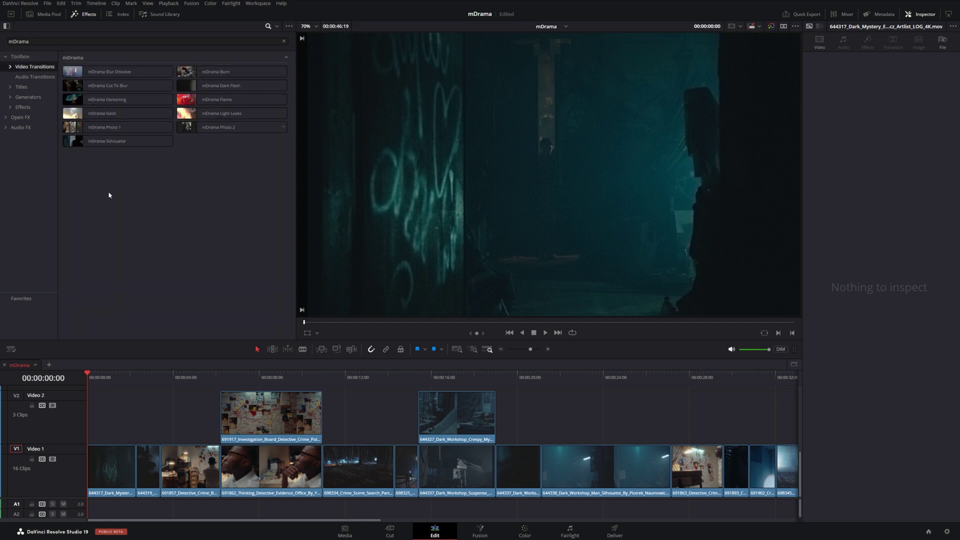
{"action": "left_click", "coordinate": [22, 87]}
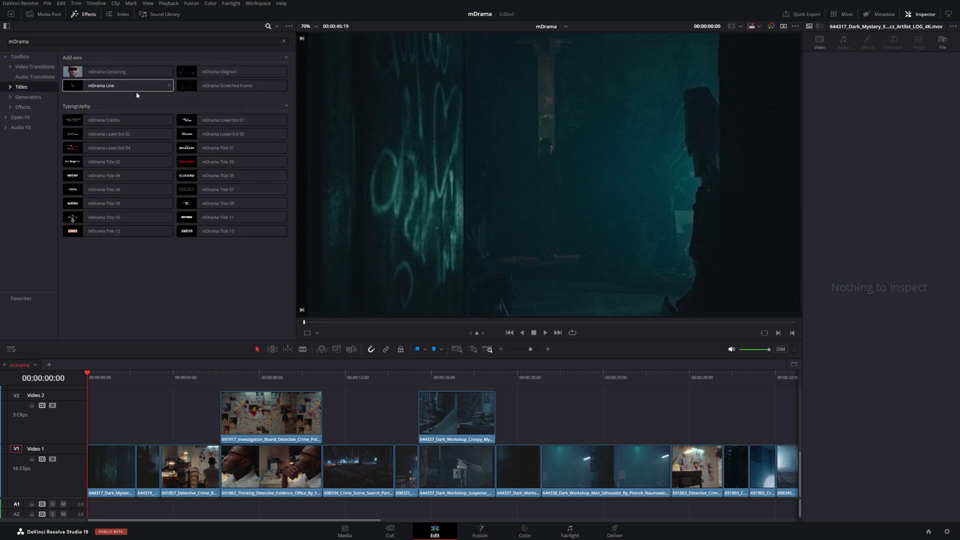
{"action": "left_click", "coordinate": [23, 107]}
{"action": "left_click_drag", "start_coordinate": [293, 86], "coordinate": [291, 170]}
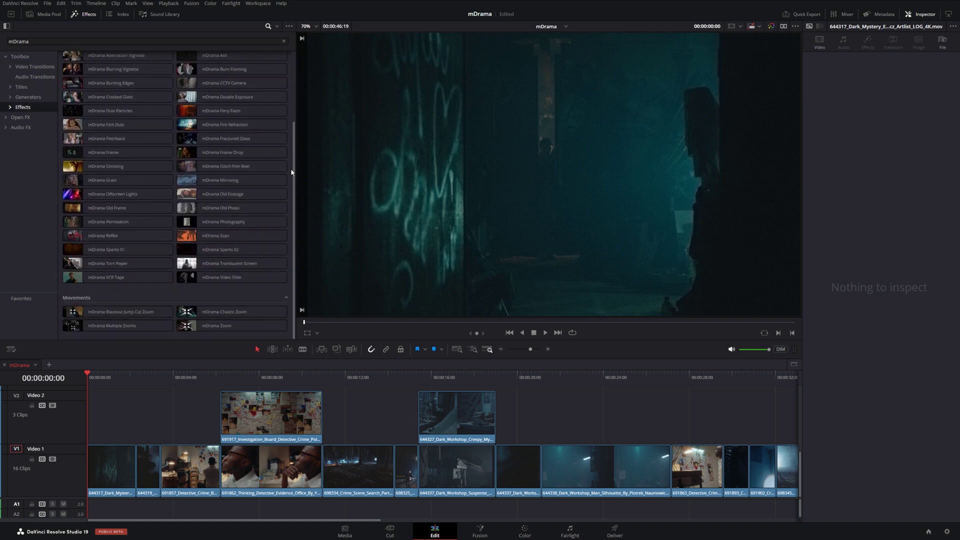
Apply the mDrama Burn video transition between the first two clips on Video 1 and preview it.
{"action": "left_click", "coordinate": [39, 69]}
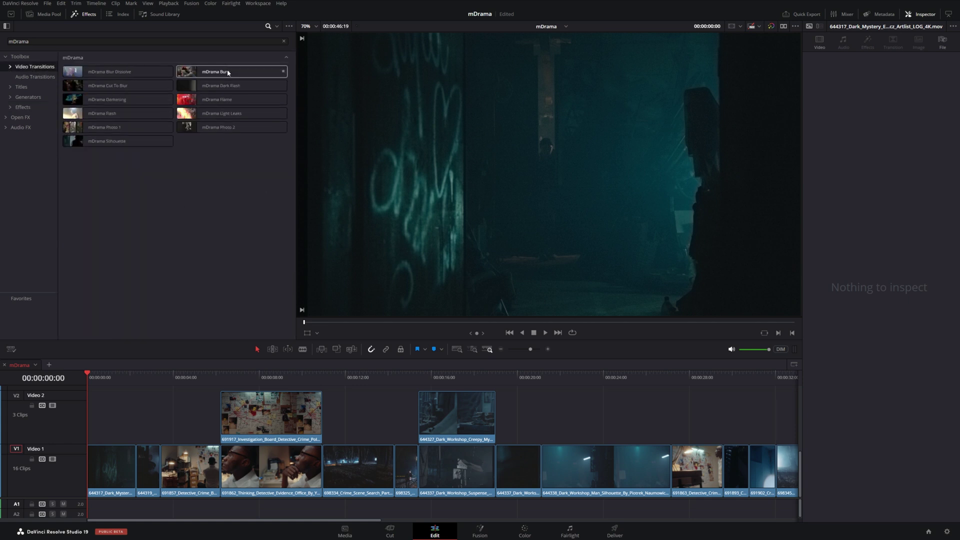
{"action": "mouse_move", "coordinate": [227, 72]}
{"action": "left_mouse_down"}
{"action": "mouse_move", "coordinate": [227, 268]}
{"action": "mouse_move", "coordinate": [159, 460]}
{"action": "mouse_move", "coordinate": [133, 457]}
{"action": "left_mouse_up"}
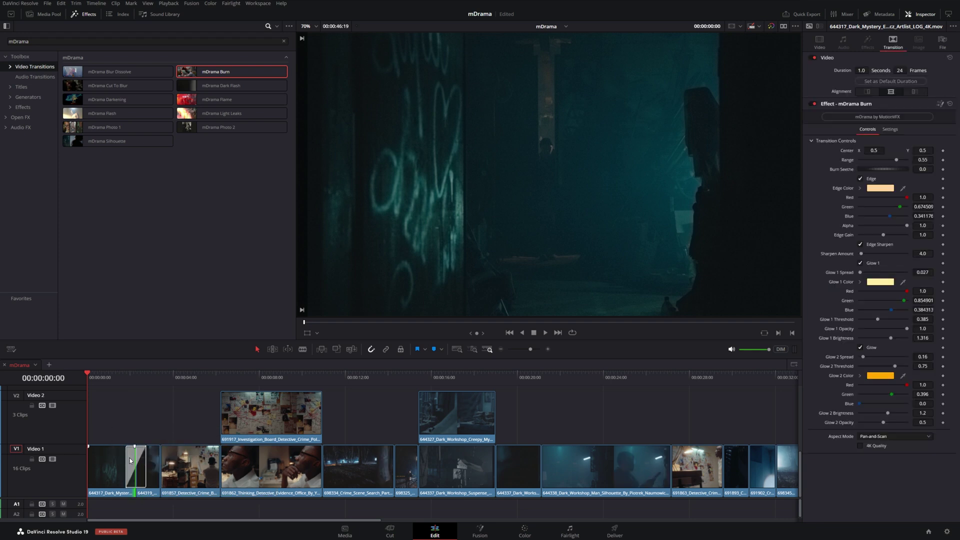
{"action": "key", "text": "ctrl+equal"}
{"action": "key", "text": "ctrl+equal"}
{"action": "key", "text": "ctrl+equal"}
{"action": "key", "text": "ctrl+equal"}
{"action": "key", "text": "ctrl+equal"}
{"action": "mouse_move", "coordinate": [306, 377]}
{"action": "left_mouse_down"}
{"action": "mouse_move", "coordinate": [426, 385]}
{"action": "mouse_move", "coordinate": [315, 393]}
{"action": "mouse_move", "coordinate": [349, 396]}
{"action": "left_mouse_up"}
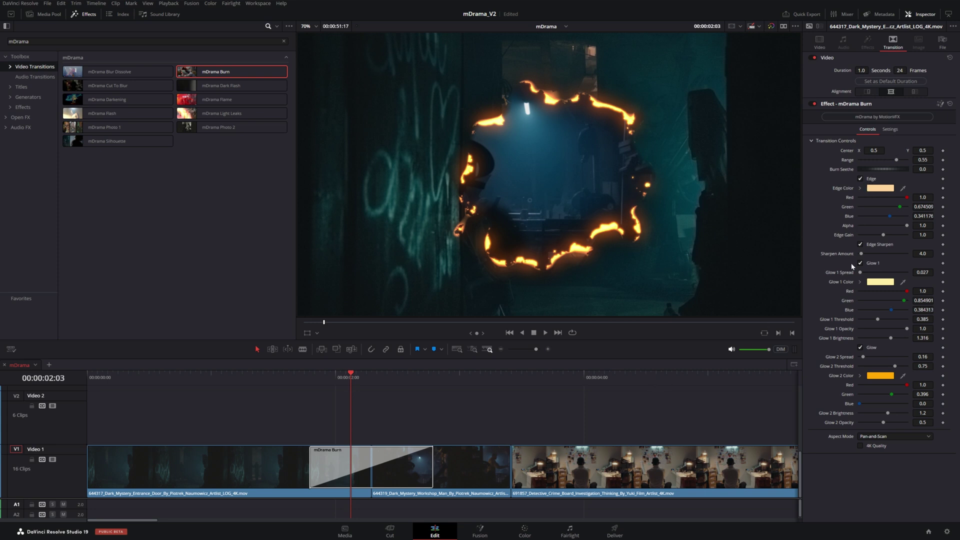
Adjust the Burn glow: Glow 1 threshold about 0.51, opacity 0.89, brightness 1.56; Glow 2 threshold about 0.47, brightness 1.35.
{"action": "left_click_drag", "start_coordinate": [877, 319], "coordinate": [884, 319]}
{"action": "left_click_drag", "start_coordinate": [906, 329], "coordinate": [900, 330]}
{"action": "left_click_drag", "start_coordinate": [891, 338], "coordinate": [862, 361]}
{"action": "left_click_drag", "start_coordinate": [895, 412], "coordinate": [891, 412]}
{"action": "mouse_move", "coordinate": [311, 377]}
{"action": "left_mouse_down"}
{"action": "mouse_move", "coordinate": [414, 379]}
{"action": "mouse_move", "coordinate": [323, 385]}
{"action": "mouse_move", "coordinate": [360, 382]}
{"action": "left_mouse_up"}
Try the mDrama Blur Dissolve transition with an adjusted blur amount between the first two clips, and delete it.
{"action": "left_click", "coordinate": [106, 71]}
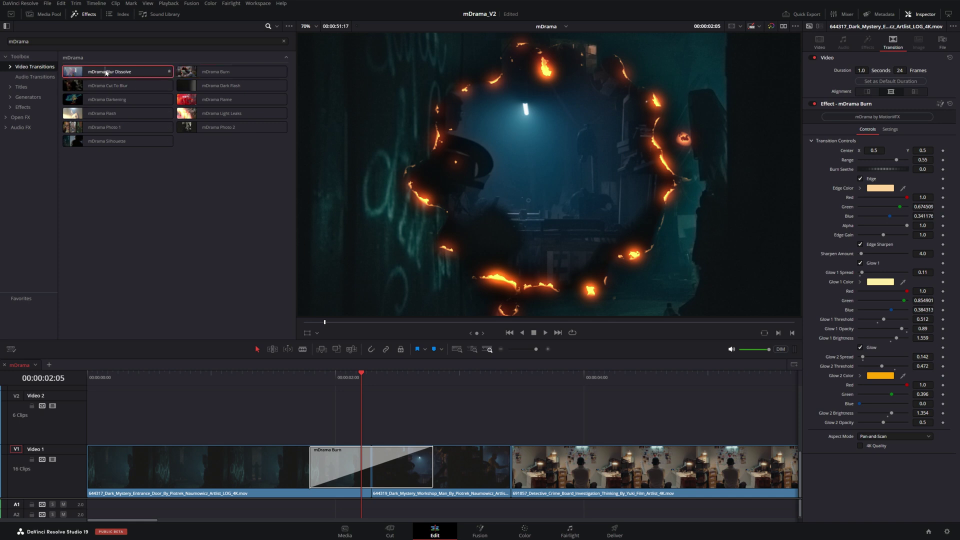
{"action": "mouse_move", "coordinate": [106, 72]}
{"action": "left_mouse_down"}
{"action": "mouse_move", "coordinate": [376, 411]}
{"action": "mouse_move", "coordinate": [381, 460]}
{"action": "left_mouse_up"}
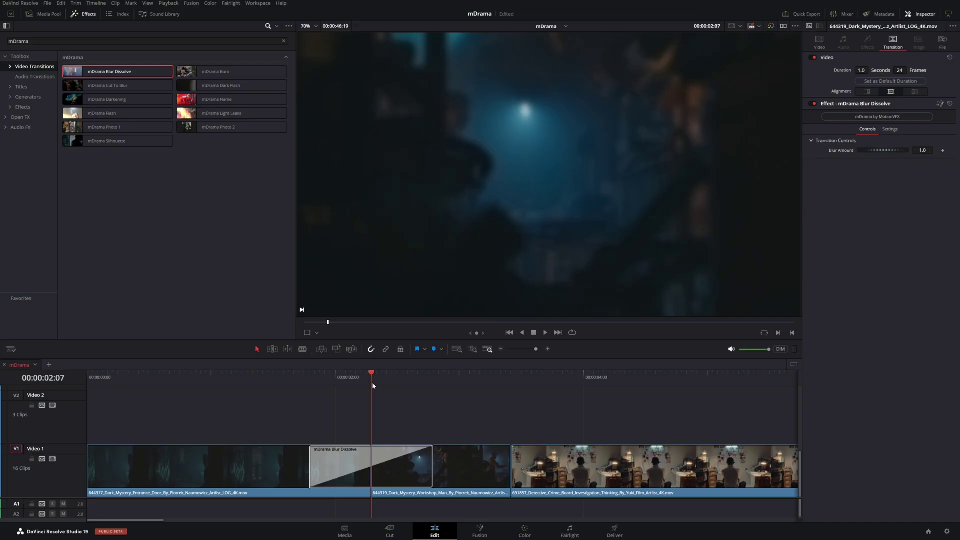
{"action": "left_click_drag", "start_coordinate": [883, 150], "coordinate": [866, 155]}
{"action": "key", "text": "Delete"}
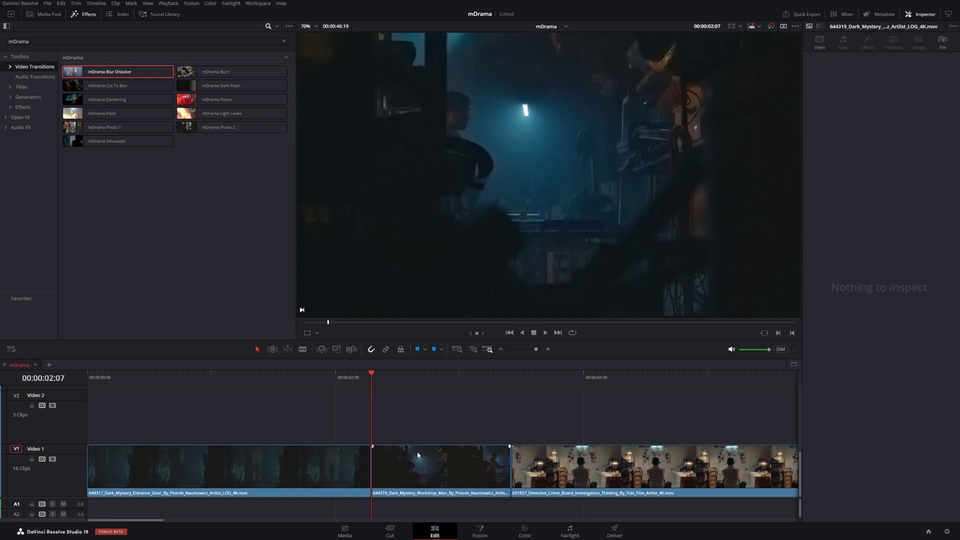
Apply the mDrama Light Leaks transition between the second and third clips on Video 1 and preview it.
{"action": "left_click_drag", "start_coordinate": [223, 114], "coordinate": [514, 467]}
{"action": "left_click_drag", "start_coordinate": [380, 374], "coordinate": [413, 380]}
{"action": "left_click_drag", "start_coordinate": [483, 378], "coordinate": [512, 384]}
Set the Light Leaks seethe H to about 1.09 and V to -1.79, with glow size 21.3, power 0.28 and blend 0.52.
{"action": "mouse_move", "coordinate": [882, 197]}
{"action": "left_mouse_down"}
{"action": "mouse_move", "coordinate": [893, 198]}
{"action": "mouse_move", "coordinate": [873, 199]}
{"action": "mouse_move", "coordinate": [898, 205]}
{"action": "mouse_move", "coordinate": [855, 212]}
{"action": "mouse_move", "coordinate": [849, 200]}
{"action": "mouse_move", "coordinate": [875, 211]}
{"action": "left_mouse_up"}
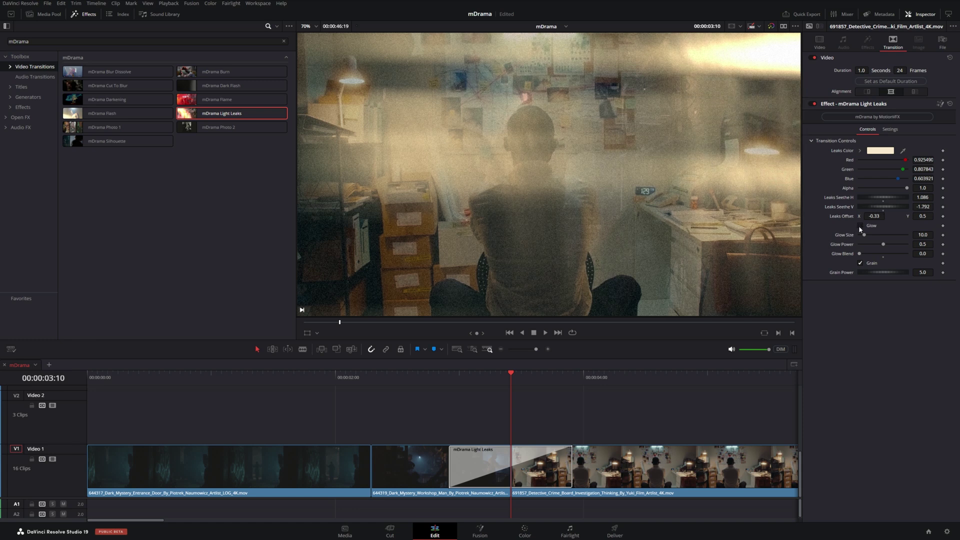
{"action": "left_click_drag", "start_coordinate": [863, 258], "coordinate": [874, 258]}
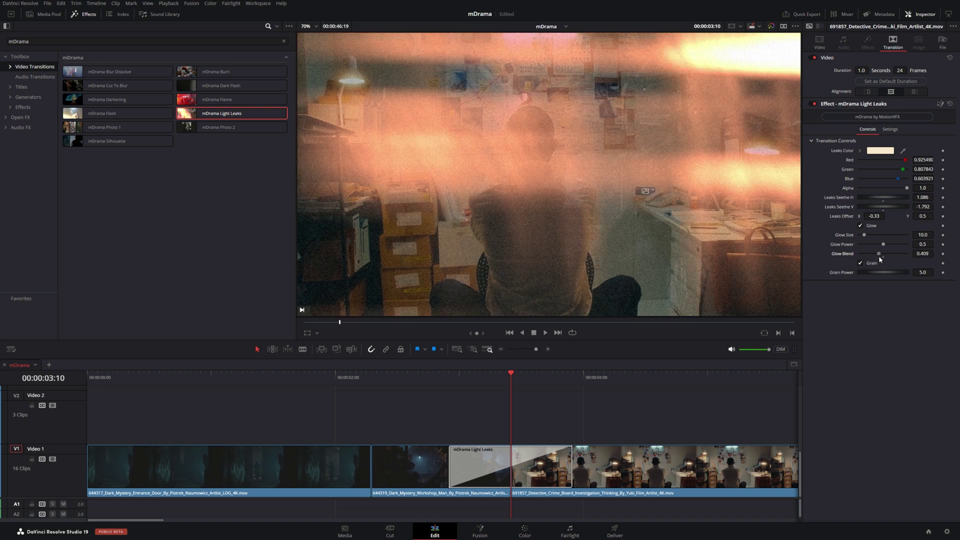
{"action": "left_click_drag", "start_coordinate": [460, 378], "coordinate": [554, 387]}
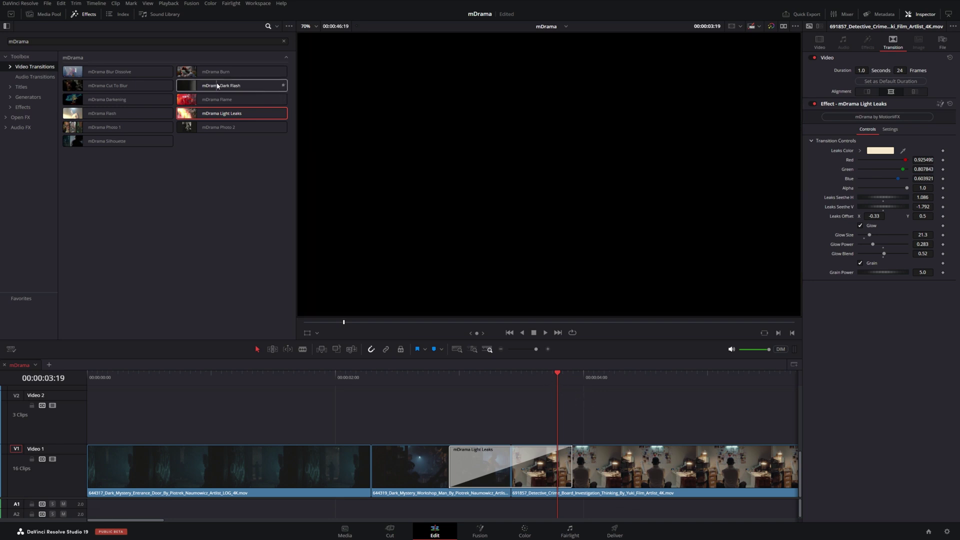
Replace the Light Leaks transition with mDrama Dark Flash between the second and third clips and preview it.
{"action": "left_click_drag", "start_coordinate": [240, 86], "coordinate": [514, 464]}
{"action": "left_click_drag", "start_coordinate": [557, 380], "coordinate": [439, 387]}
{"action": "key", "text": "space"}
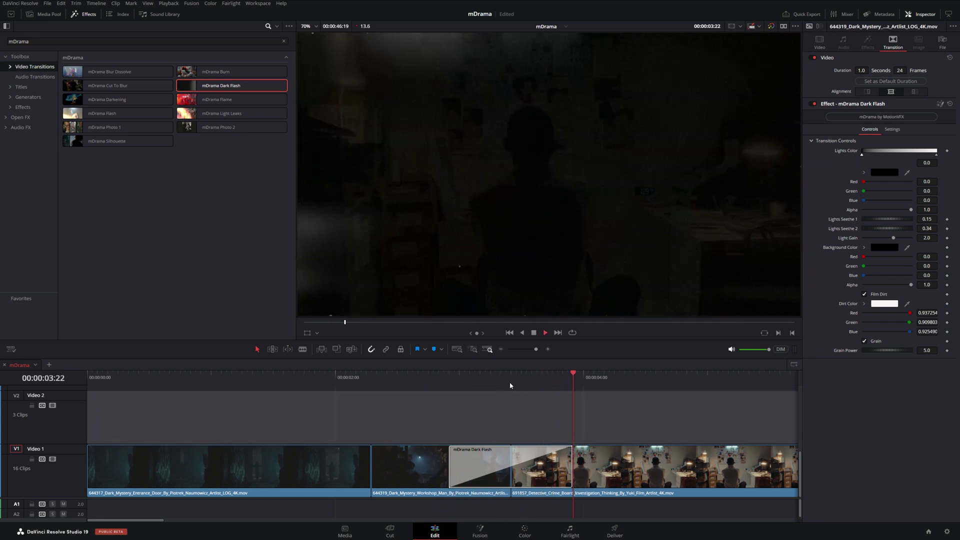
{"action": "left_click", "coordinate": [428, 375]}
{"action": "left_click_drag", "start_coordinate": [431, 383], "coordinate": [511, 389]}
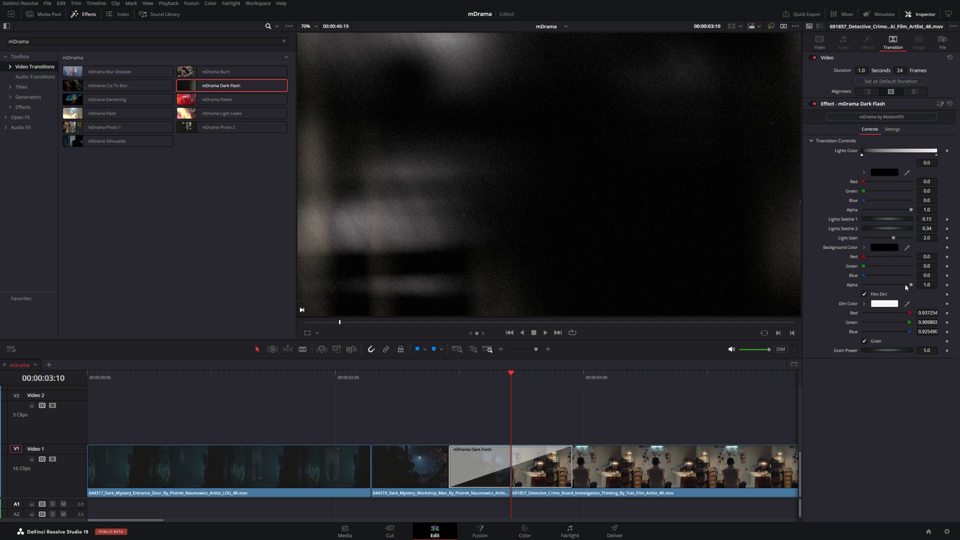
Lower the Dark Flash background color alpha to about 0.18 and play the transition.
{"action": "left_click_drag", "start_coordinate": [911, 286], "coordinate": [872, 285]}
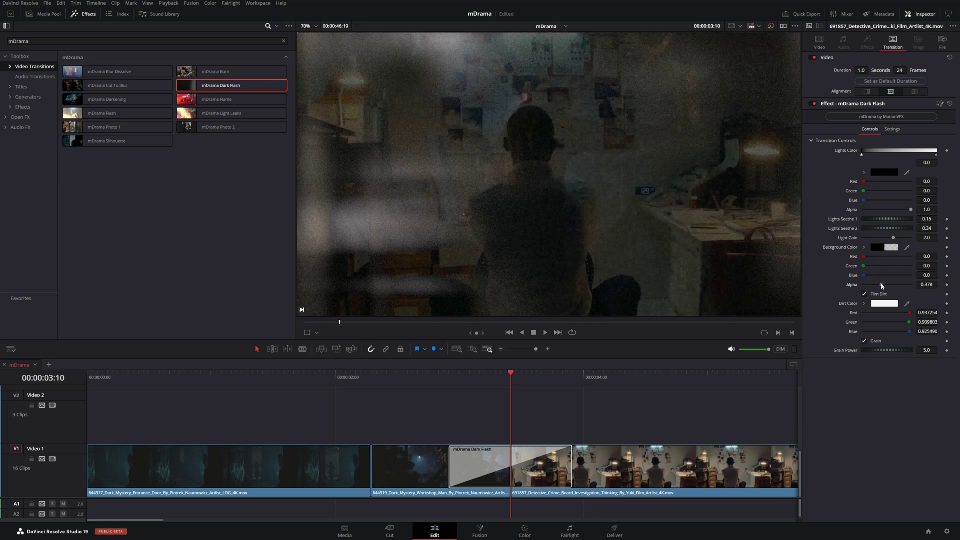
{"action": "left_click", "coordinate": [423, 376]}
{"action": "key", "text": "space"}
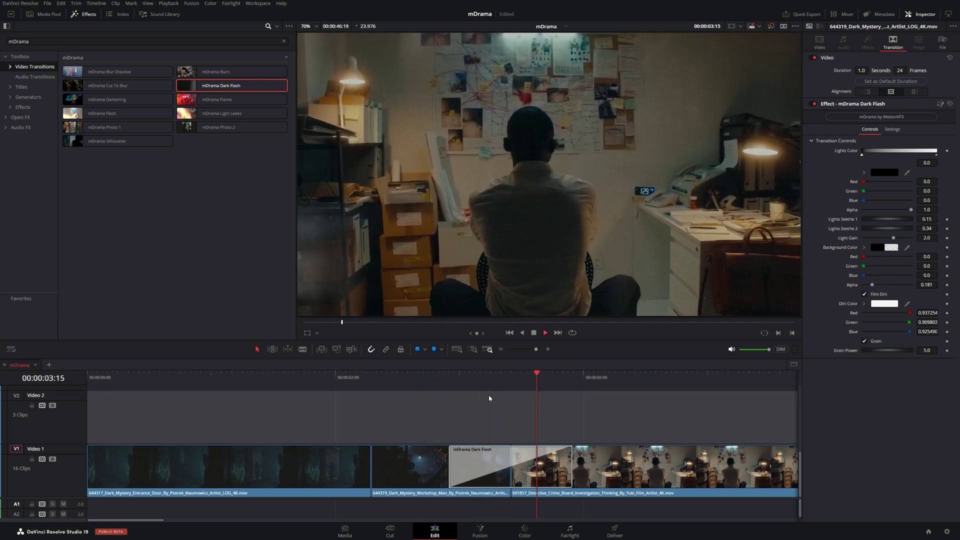
{"action": "key", "text": "space"}
Add the mDrama Censoring title on Video 2 above the clip of the man smoking a cigarette.
{"action": "key", "text": "ctrl+minus"}
{"action": "scroll", "coordinate": [409, 417], "scroll_direction": "down", "scroll_amount": 5}
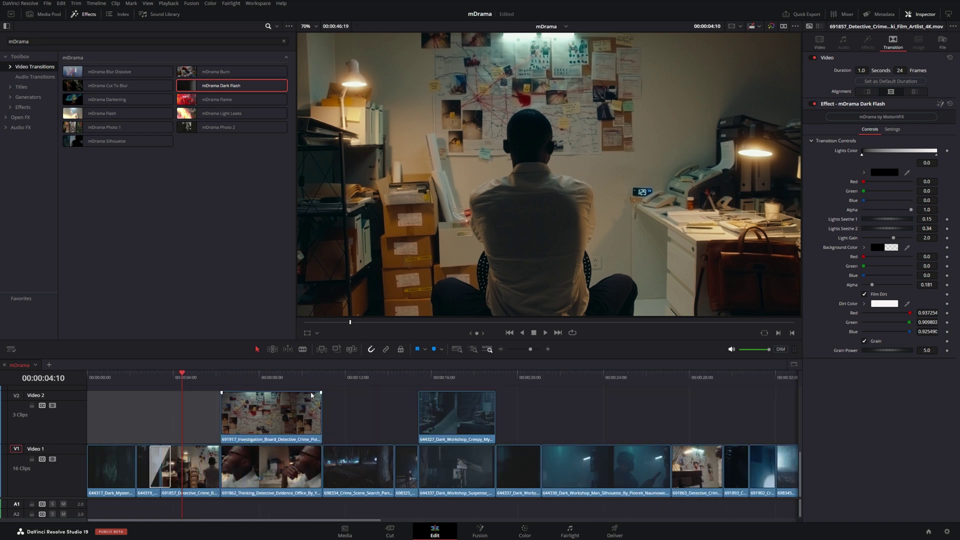
{"action": "left_click", "coordinate": [22, 87]}
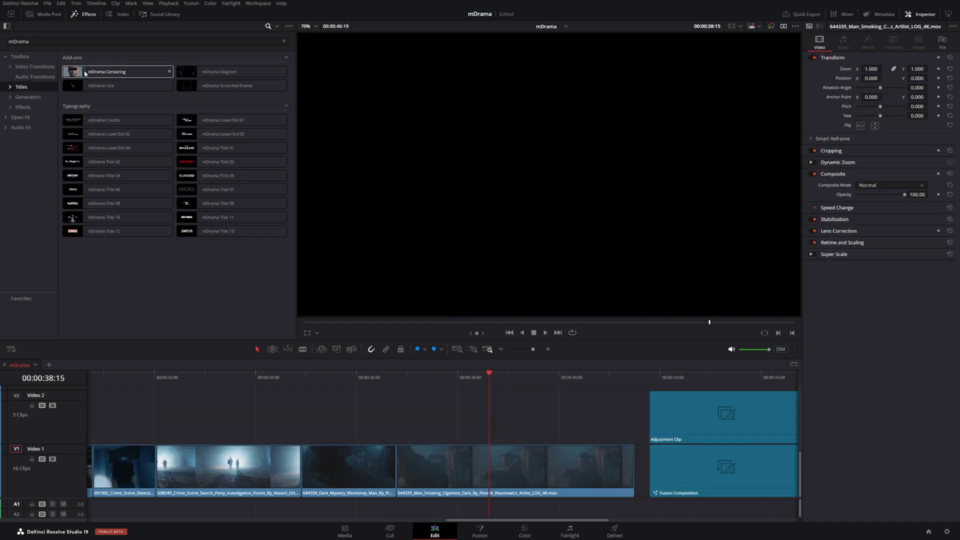
{"action": "left_click_drag", "start_coordinate": [116, 75], "coordinate": [396, 417]}
Using the Fusion overlay, fit the censoring rectangle over the man's eyes, about 0.185 wide and 0.102 high at X 0.432, Y 0.654.
{"action": "left_click", "coordinate": [316, 333]}
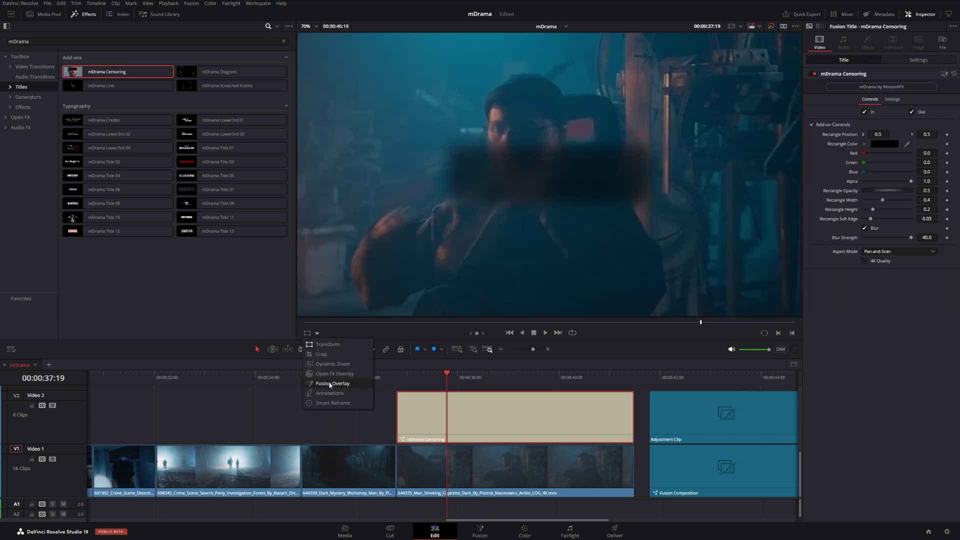
{"action": "left_click", "coordinate": [331, 385]}
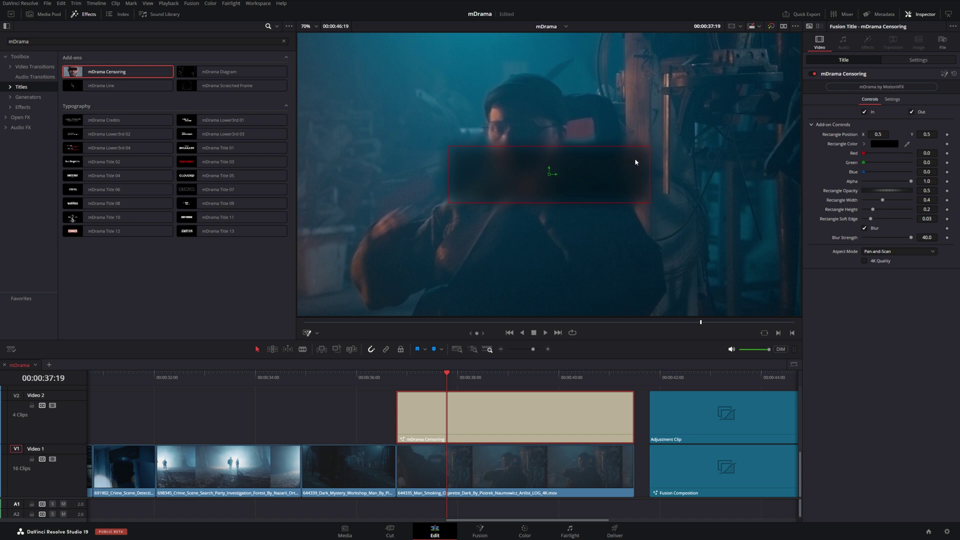
{"action": "left_click_drag", "start_coordinate": [647, 151], "coordinate": [611, 158]}
{"action": "left_click_drag", "start_coordinate": [551, 176], "coordinate": [517, 133]}
{"action": "left_click_drag", "start_coordinate": [650, 199], "coordinate": [594, 190]}
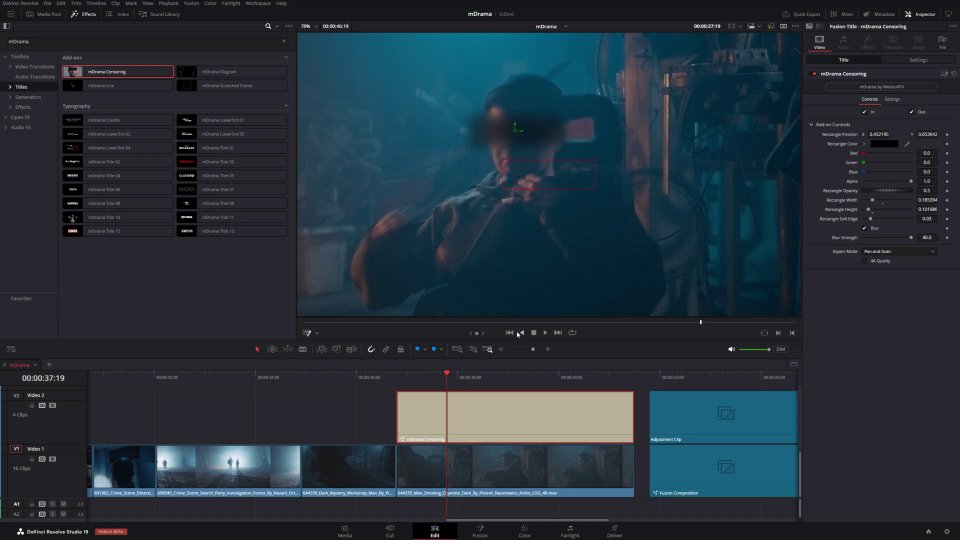
{"action": "left_click", "coordinate": [316, 333]}
{"action": "left_click", "coordinate": [316, 344]}
Scrub through the censored shot and set the rectangle's X position to about 0.458.
{"action": "left_click_drag", "start_coordinate": [460, 390], "coordinate": [559, 392]}
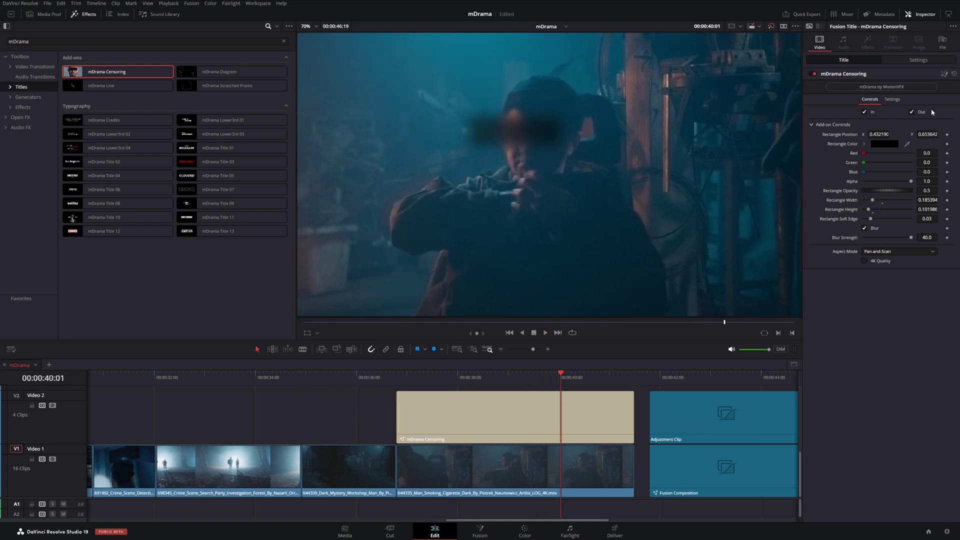
{"action": "left_click_drag", "start_coordinate": [548, 390], "coordinate": [463, 389]}
{"action": "left_click_drag", "start_coordinate": [879, 134], "coordinate": [897, 134]}
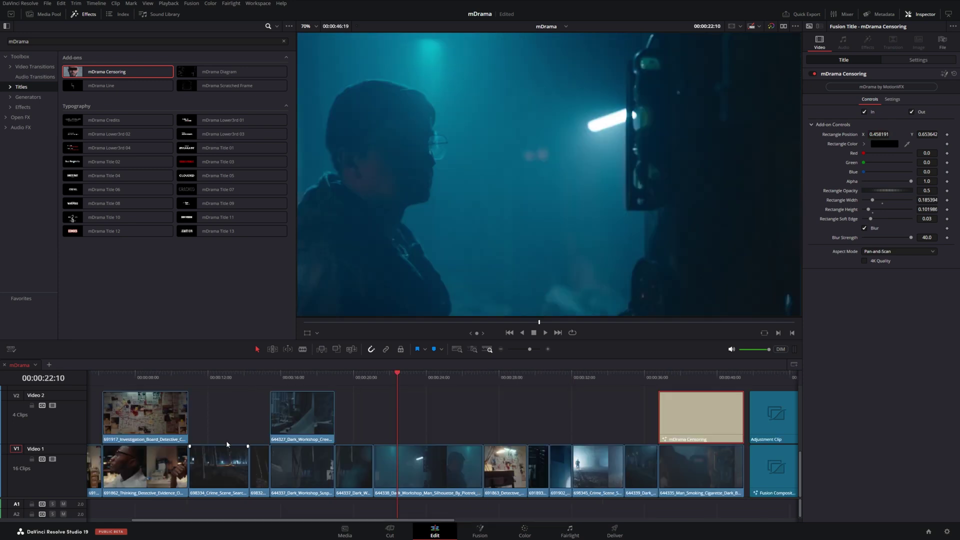
Add the mDrama Diagram title on Video 2 above the third clip, trimmed to end where the investigation board clip starts.
{"action": "scroll", "coordinate": [226, 440], "scroll_direction": "left", "scroll_amount": 5}
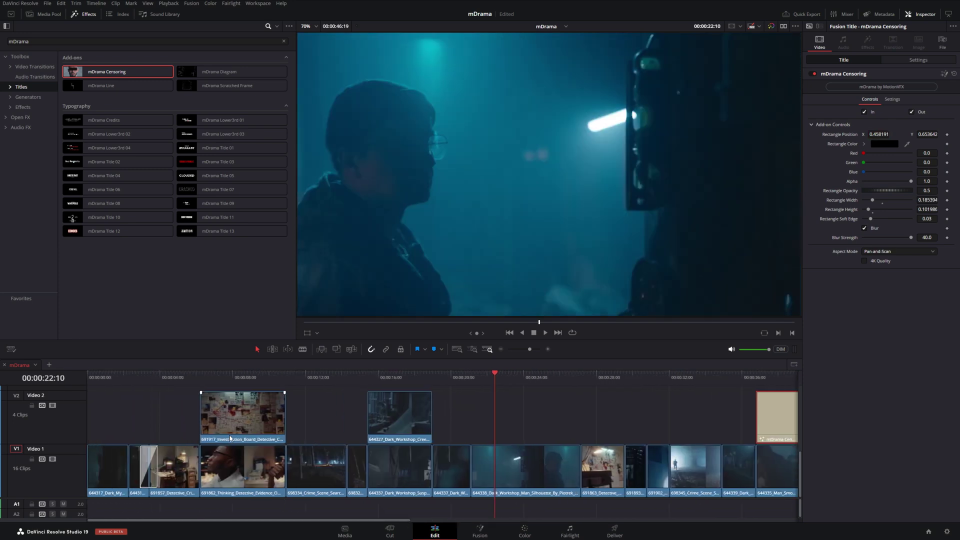
{"action": "mouse_move", "coordinate": [171, 382]}
{"action": "left_mouse_down"}
{"action": "mouse_move", "coordinate": [186, 383]}
{"action": "mouse_move", "coordinate": [162, 385]}
{"action": "mouse_move", "coordinate": [169, 387]}
{"action": "left_mouse_up"}
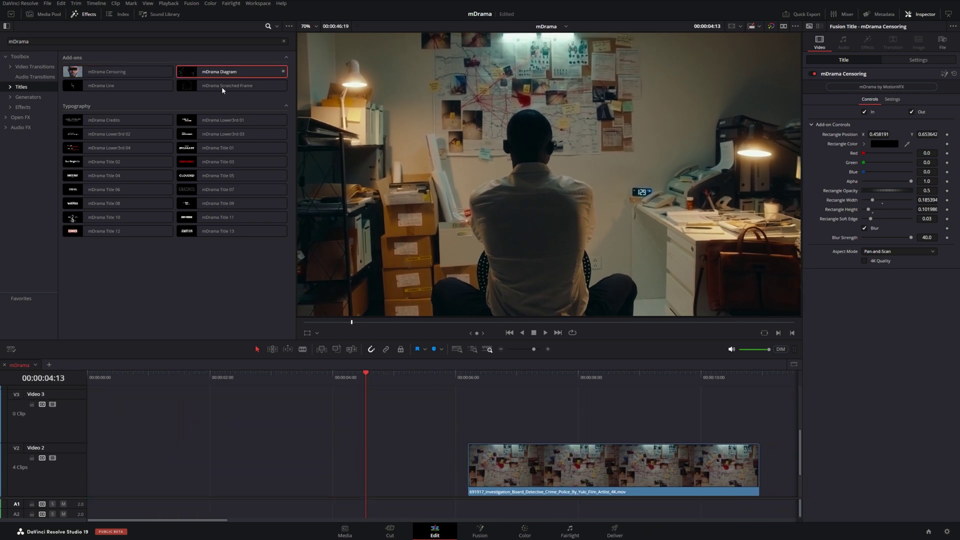
{"action": "left_click_drag", "start_coordinate": [223, 73], "coordinate": [293, 426]}
{"action": "scroll", "coordinate": [319, 430], "scroll_direction": "up", "scroll_amount": 2}
{"action": "left_click", "coordinate": [331, 415]}
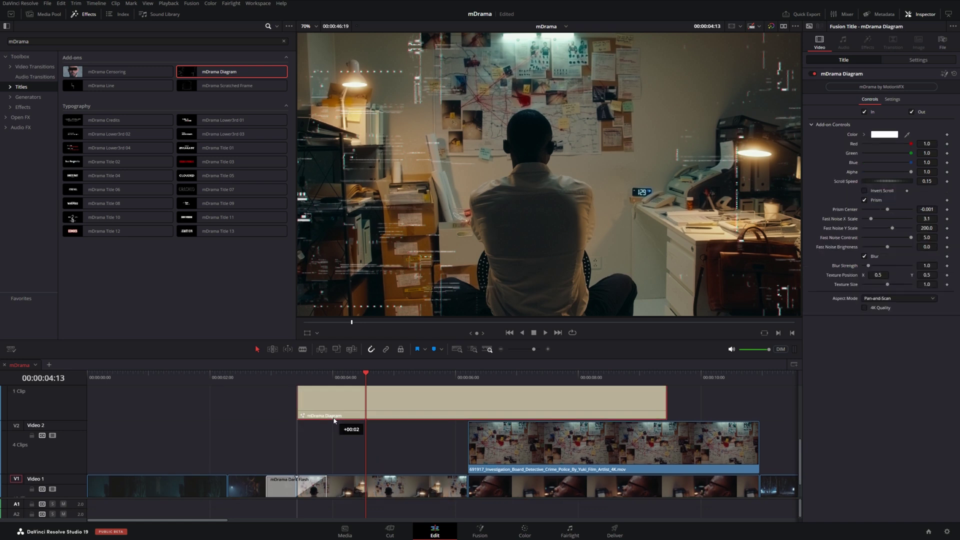
{"action": "left_click_drag", "start_coordinate": [662, 401], "coordinate": [467, 400]}
{"action": "scroll", "coordinate": [416, 408], "scroll_direction": "down", "scroll_amount": 1}
{"action": "left_click_drag", "start_coordinate": [396, 398], "coordinate": [396, 425]}
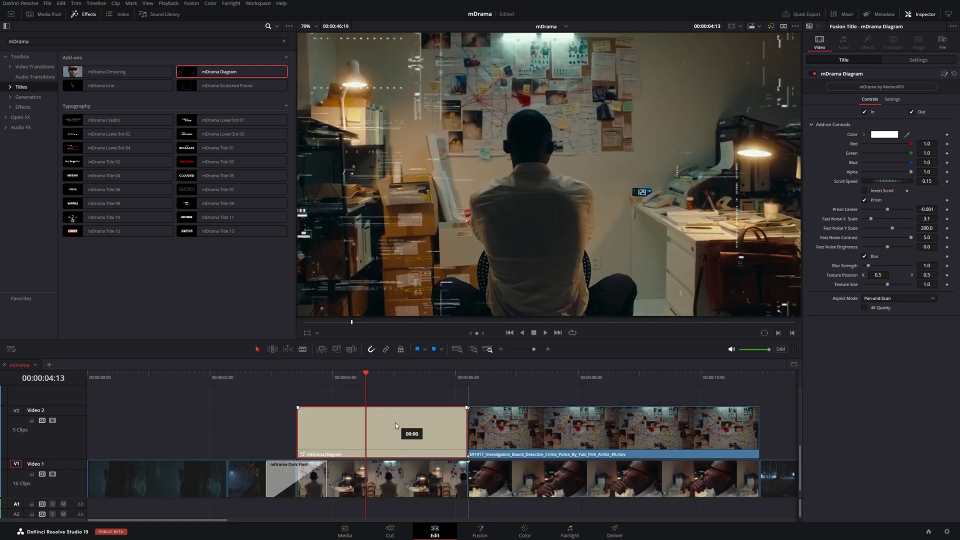
Turn off the Diagram's Out animation and set scroll speed about 0.05, fast noise X scale 6.93, Y scale 163.7 and contrast 4.37.
{"action": "left_click_drag", "start_coordinate": [289, 379], "coordinate": [376, 394]}
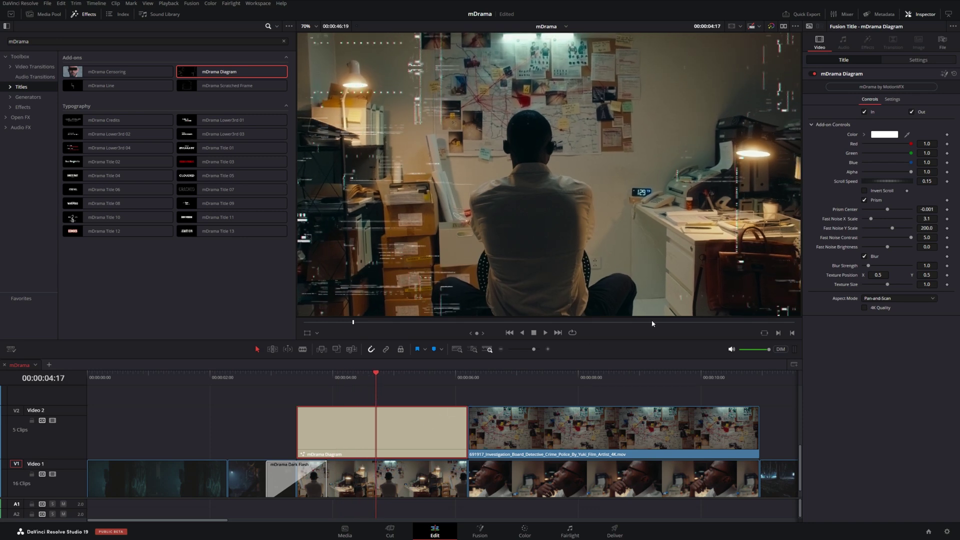
{"action": "left_click_drag", "start_coordinate": [393, 375], "coordinate": [441, 400]}
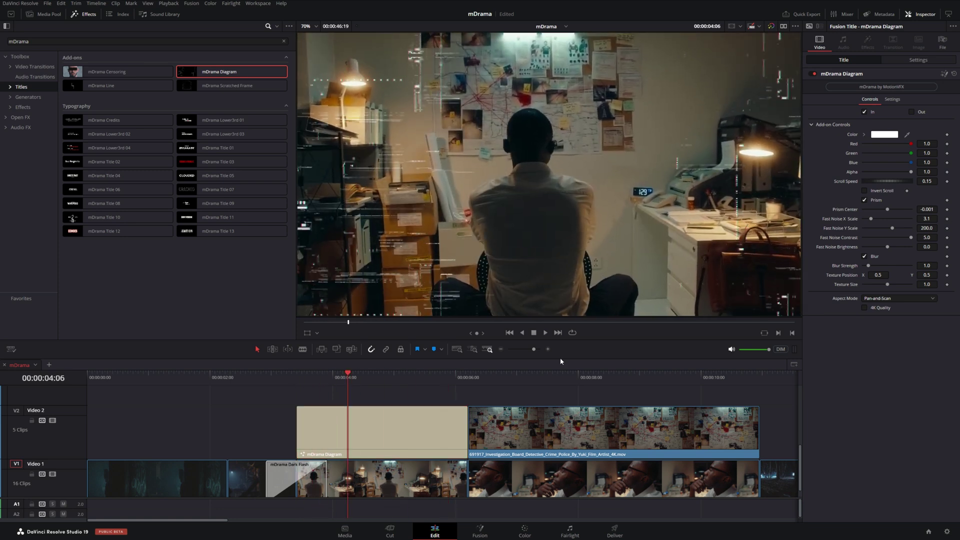
{"action": "mouse_move", "coordinate": [926, 181]}
{"action": "left_mouse_down"}
{"action": "mouse_move", "coordinate": [897, 181]}
{"action": "mouse_move", "coordinate": [914, 181]}
{"action": "left_mouse_up"}
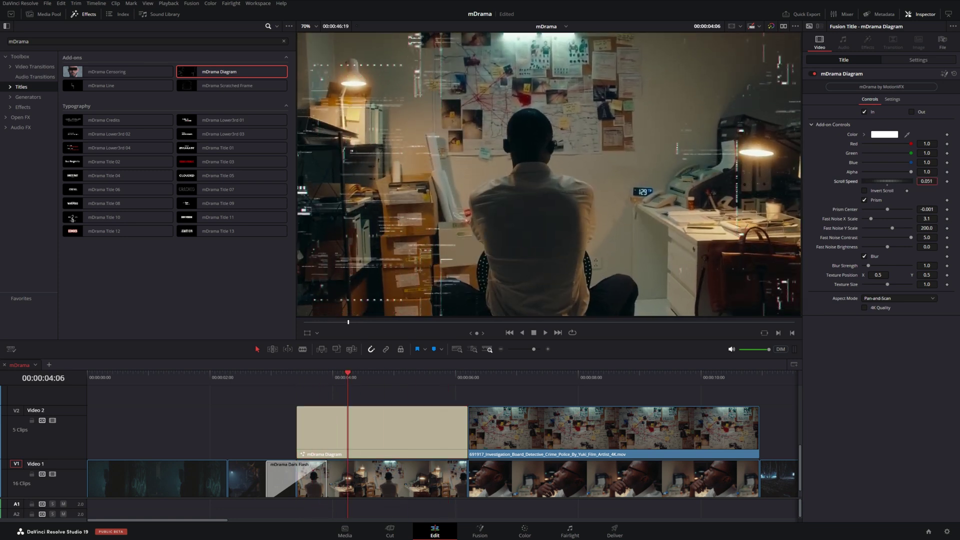
{"action": "left_click_drag", "start_coordinate": [315, 384], "coordinate": [386, 384]}
{"action": "left_click_drag", "start_coordinate": [912, 239], "coordinate": [891, 231]}
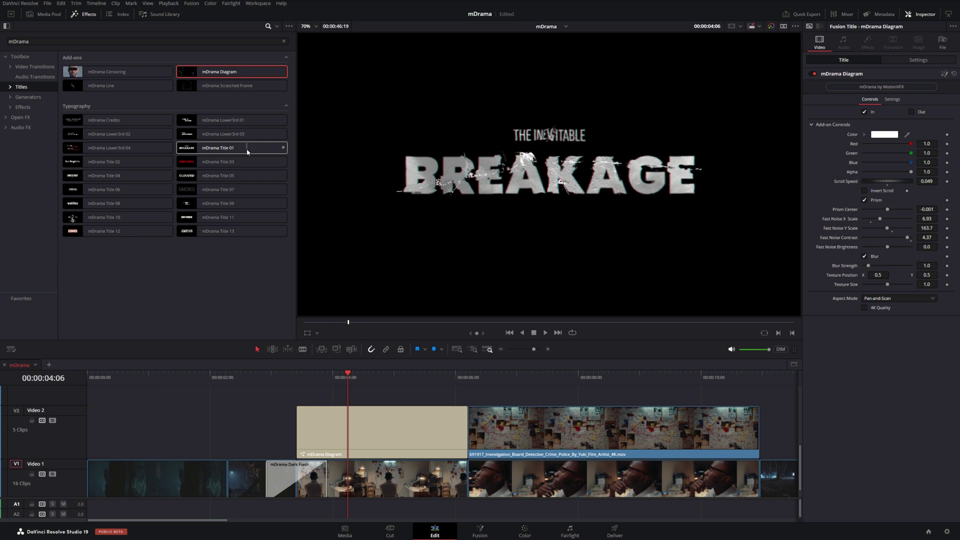
Add the mDrama Lower3rd 01 title above the Diagram title, matching its length, with content position X at 0.442, and play it.
{"action": "left_click_drag", "start_coordinate": [223, 119], "coordinate": [296, 397]}
{"action": "left_click_drag", "start_coordinate": [664, 397], "coordinate": [466, 398]}
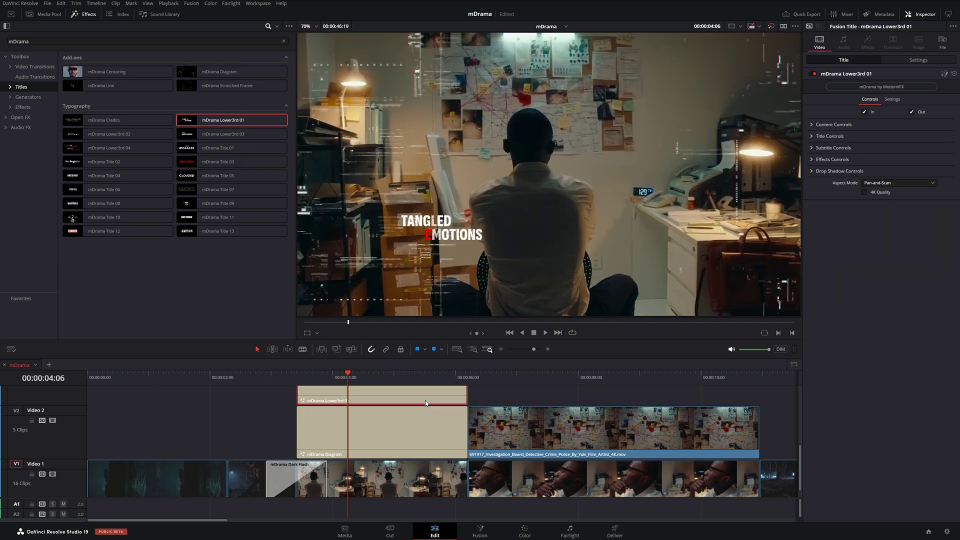
{"action": "left_click", "coordinate": [811, 125]}
{"action": "left_click_drag", "start_coordinate": [878, 134], "coordinate": [922, 134]}
{"action": "key", "text": "space"}
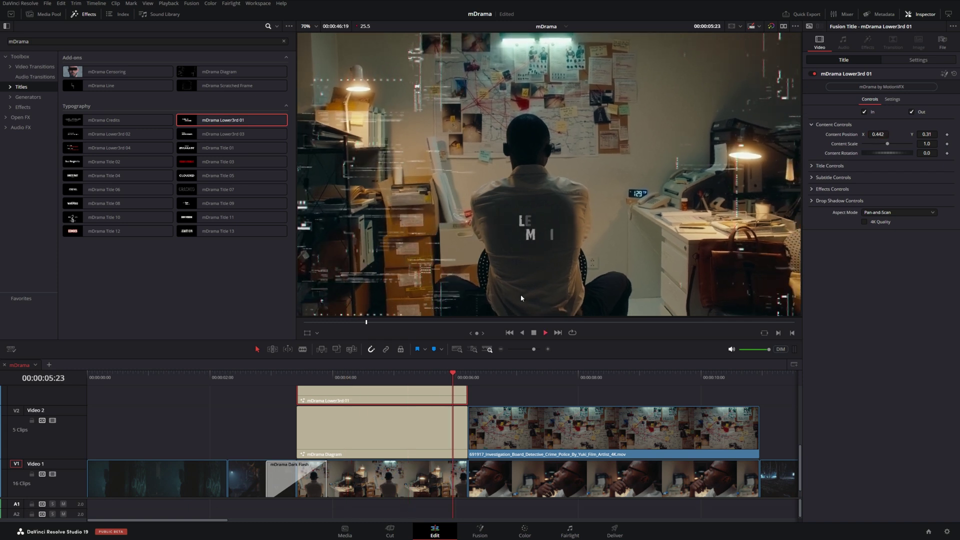
Play the Lower3rd 01 title, and set the secondary color of both its title and subtitle to dark blue, #2d4680.
{"action": "left_click", "coordinate": [306, 385]}
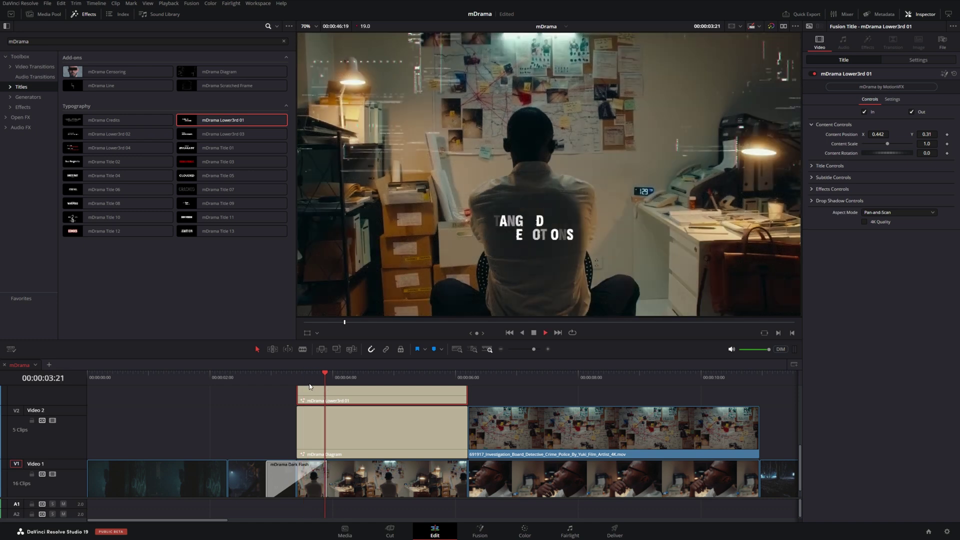
{"action": "key", "text": "space"}
{"action": "left_click", "coordinate": [814, 166]}
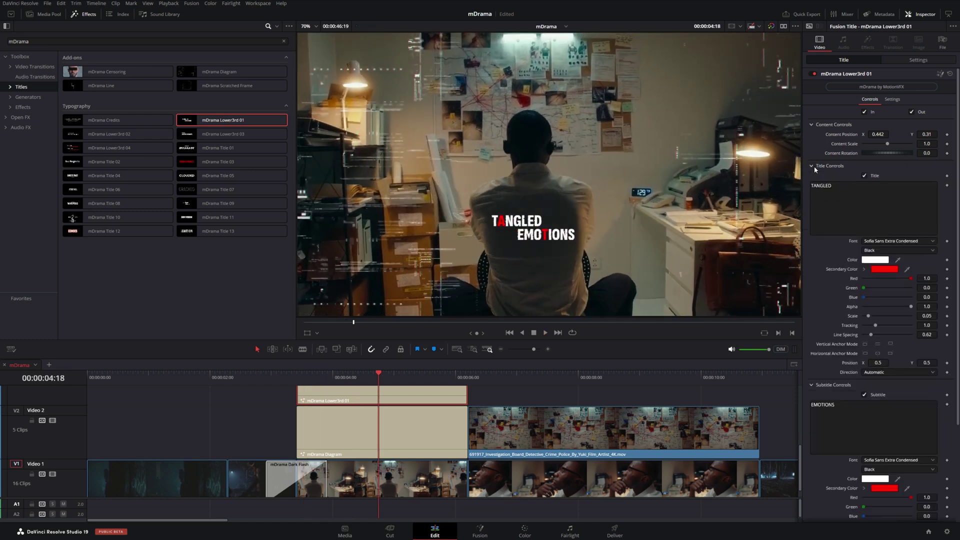
{"action": "left_click", "coordinate": [879, 270]}
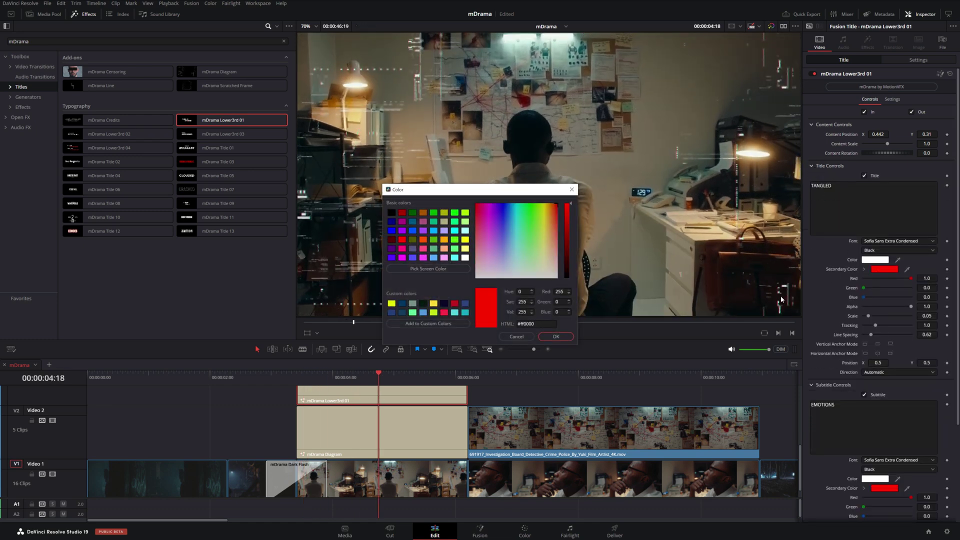
{"action": "left_click", "coordinate": [466, 304]}
{"action": "left_click", "coordinate": [560, 337]}
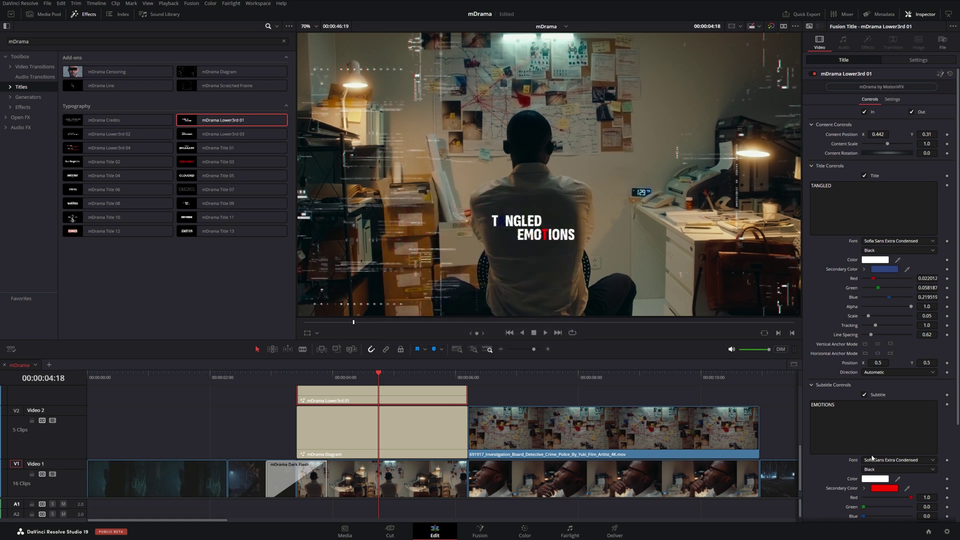
{"action": "left_click", "coordinate": [875, 488]}
{"action": "left_click", "coordinate": [465, 303]}
{"action": "left_click", "coordinate": [557, 337]}
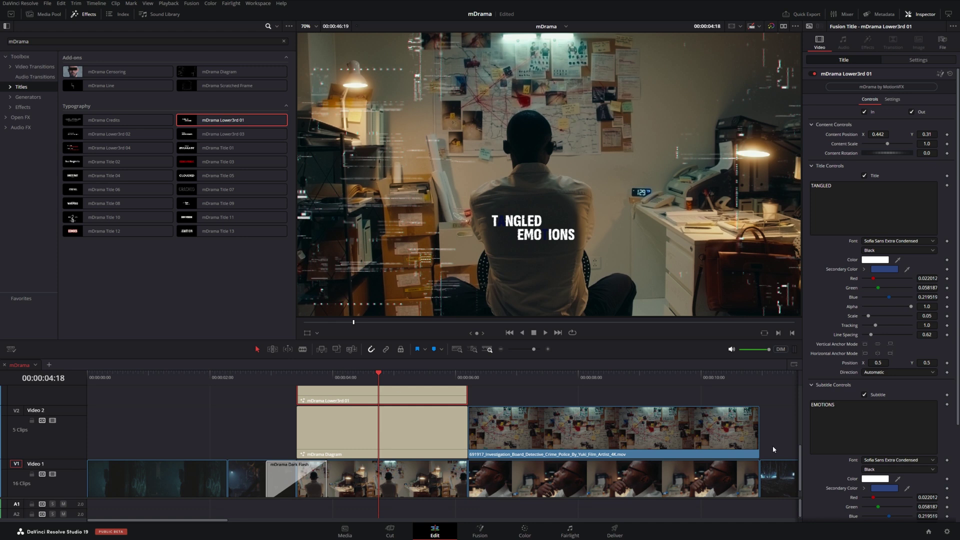
Change the Lower3rd's title and subtitle secondary colors to light blue #abc3f8, and play the title from its beginning.
{"action": "left_click", "coordinate": [883, 269]}
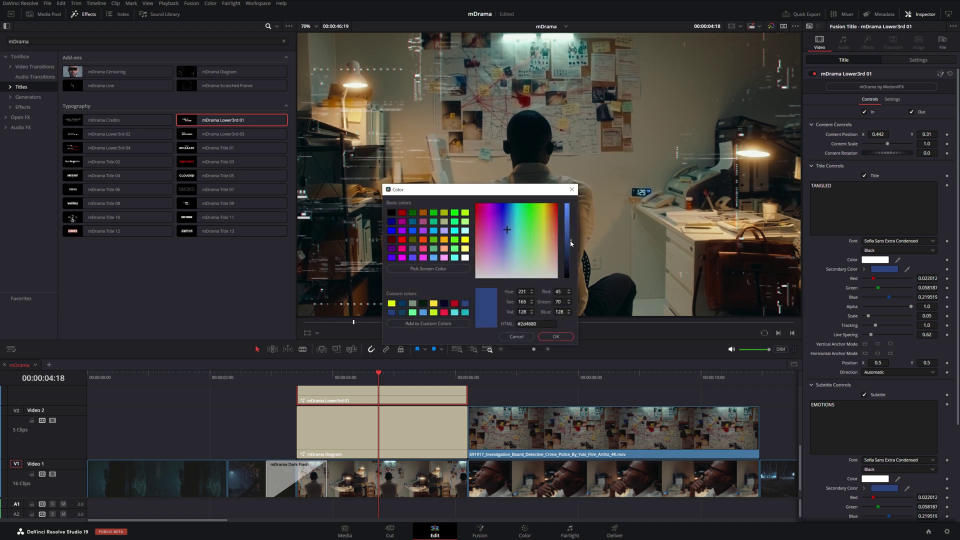
{"action": "left_click_drag", "start_coordinate": [520, 190], "coordinate": [381, 194]}
{"action": "left_click_drag", "start_coordinate": [431, 247], "coordinate": [431, 209]}
{"action": "left_click", "coordinate": [367, 259]}
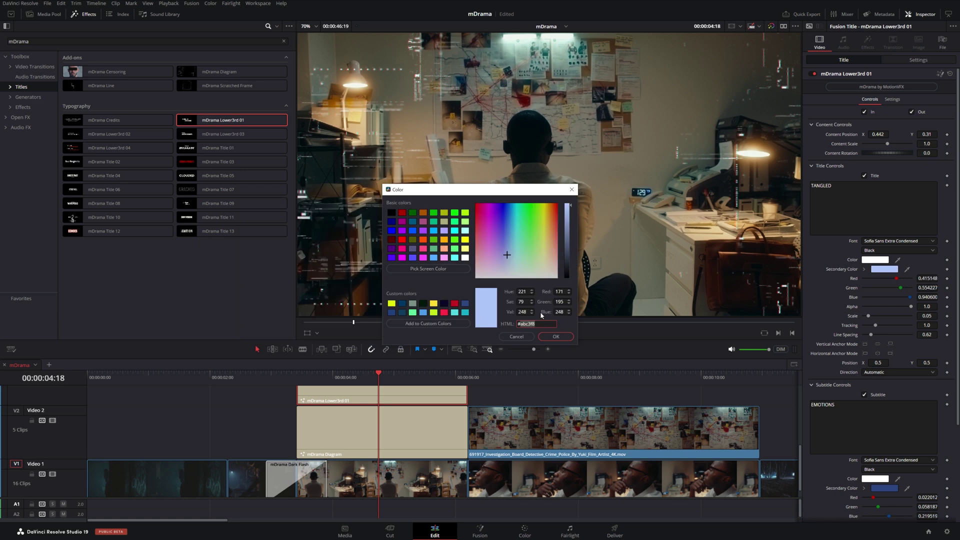
{"action": "left_click", "coordinate": [516, 336]}
{"action": "left_click", "coordinate": [887, 488]}
{"action": "triple_click", "coordinate": [531, 324]}
{"action": "type", "text": "#abc3f8"}
{"action": "left_click", "coordinate": [554, 336]}
{"action": "left_click", "coordinate": [308, 377]}
{"action": "key", "text": "space"}
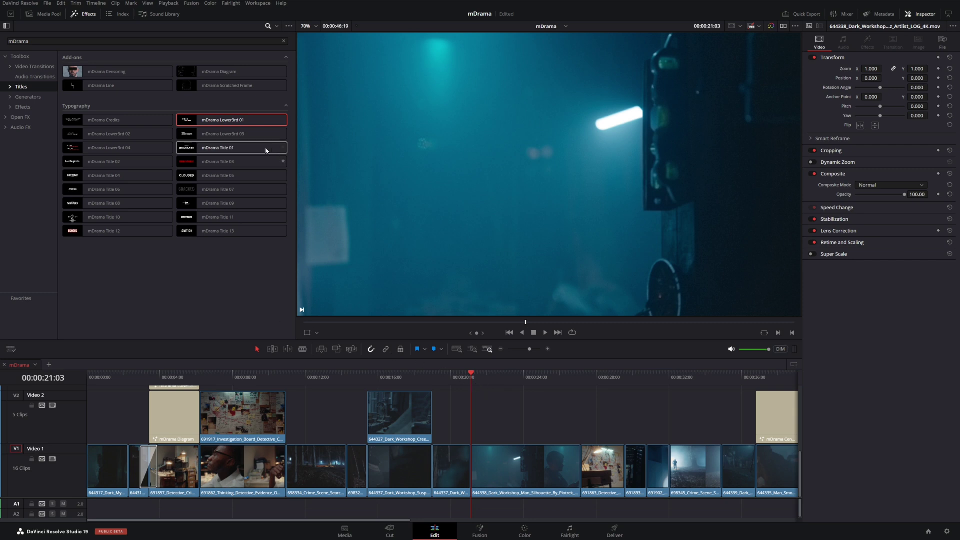
Add the mDrama Title 01 on Video 2 directly above the workshop man silhouette clip, then play and select it.
{"action": "left_click_drag", "start_coordinate": [229, 148], "coordinate": [470, 420]}
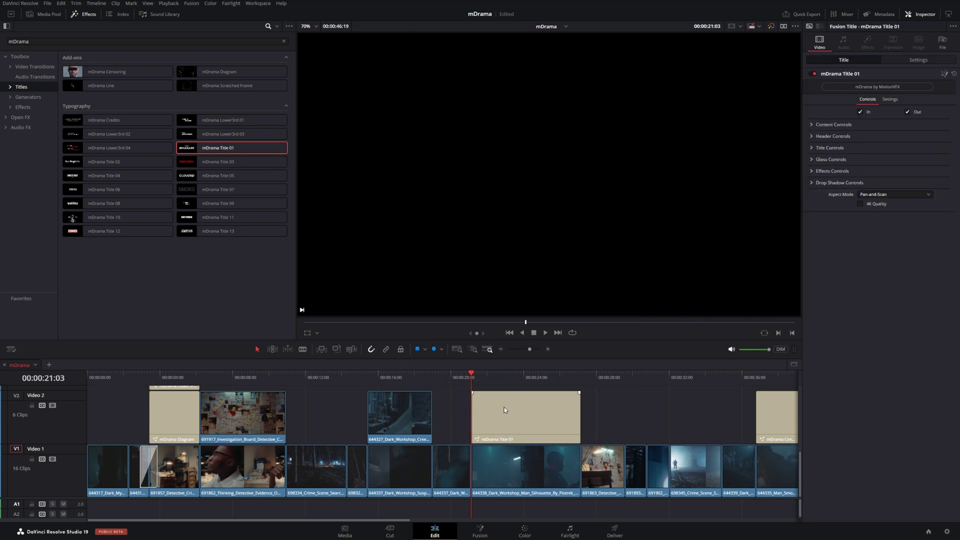
{"action": "key", "text": "space"}
{"action": "left_click", "coordinate": [535, 407]}
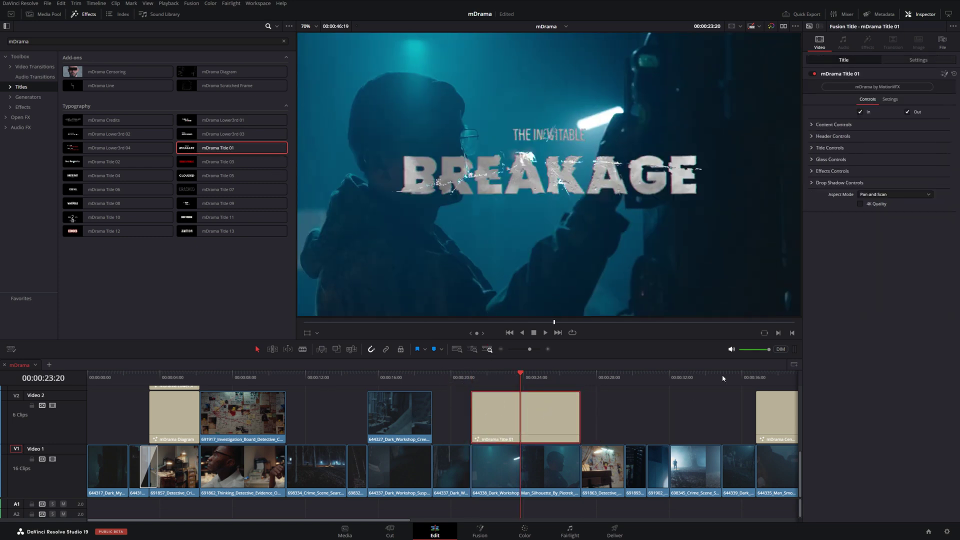
Try several glass textures on Title 01, choosing Texture 06, and set the glass range to about 0.0086.
{"action": "left_click", "coordinate": [811, 159]}
{"action": "left_click", "coordinate": [812, 229]}
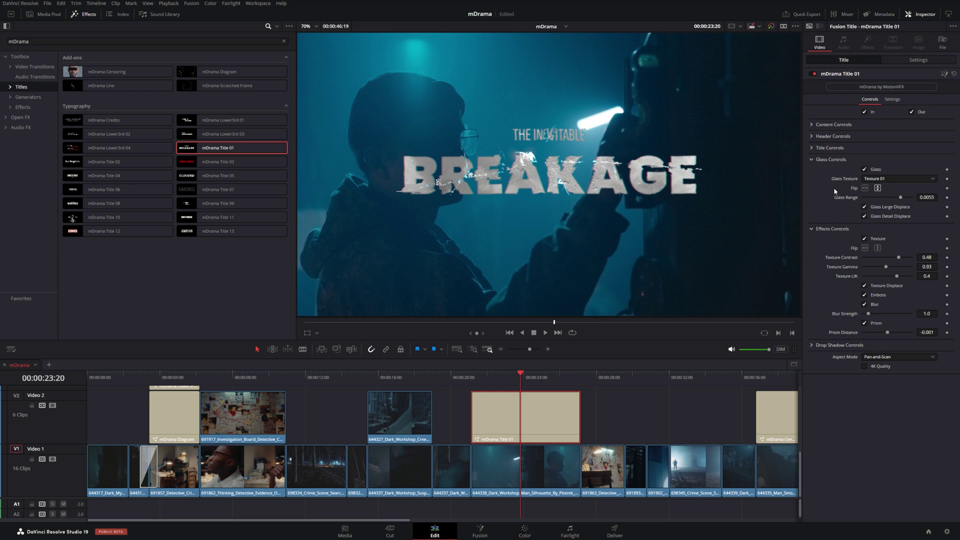
{"action": "left_click", "coordinate": [890, 179]}
{"action": "left_click", "coordinate": [888, 197]}
{"action": "left_click", "coordinate": [891, 180]}
{"action": "left_click", "coordinate": [884, 204]}
{"action": "left_click", "coordinate": [887, 177]}
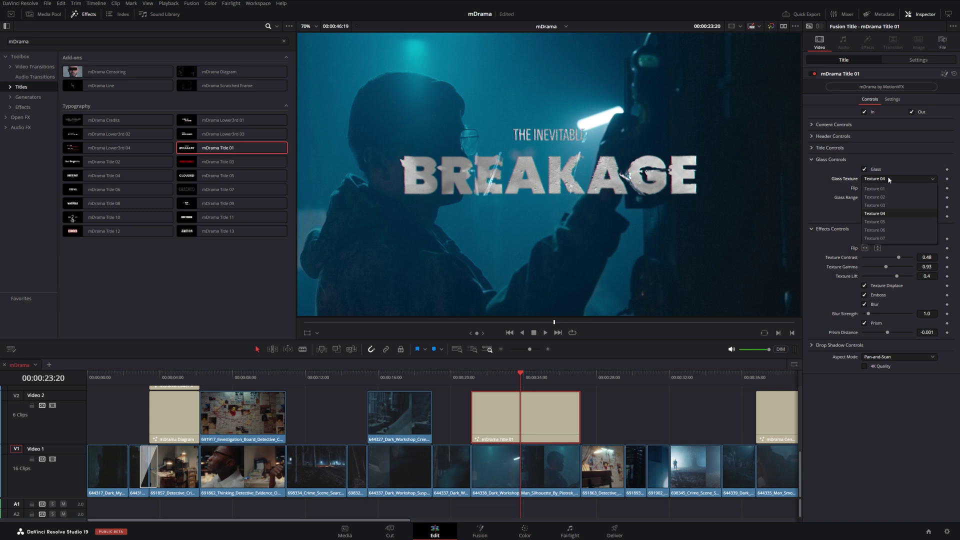
{"action": "left_click", "coordinate": [883, 222]}
{"action": "left_click", "coordinate": [891, 179]}
{"action": "left_click", "coordinate": [885, 231]}
{"action": "left_click_drag", "start_coordinate": [902, 198], "coordinate": [909, 198]}
Set Title 01's texture contrast to about 0.83, texture gamma to 0.73 and texture lift to 0.22.
{"action": "left_click", "coordinate": [905, 258]}
{"action": "left_click_drag", "start_coordinate": [885, 266], "coordinate": [882, 270]}
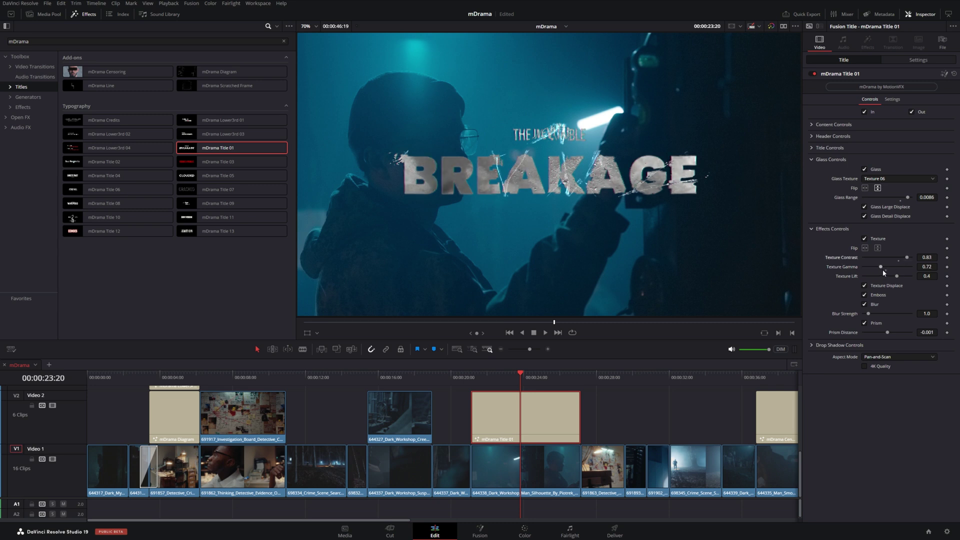
{"action": "left_click_drag", "start_coordinate": [880, 268], "coordinate": [891, 276]}
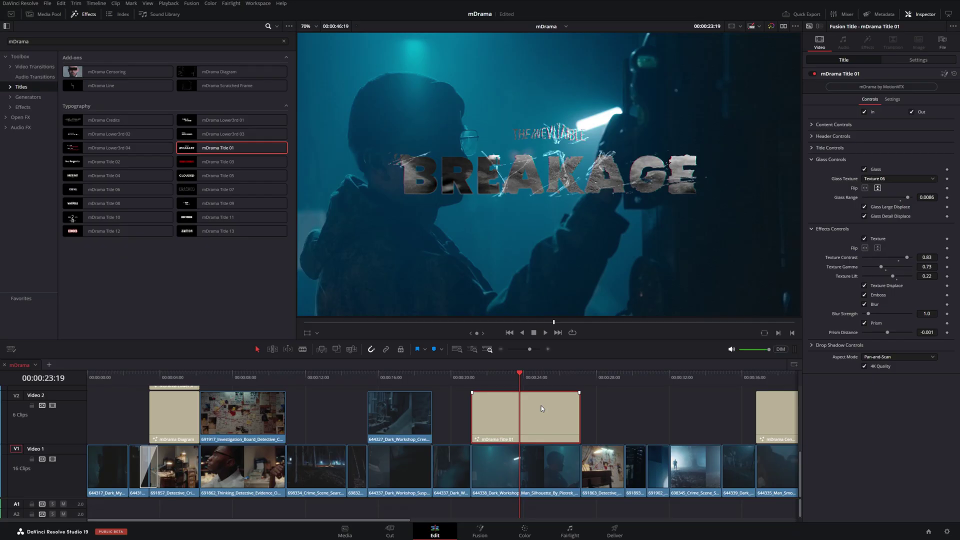
Replace Title 01 above the workshop man silhouette clip with mDrama Title 13, and scrub through its burn-in animation.
{"action": "key", "text": "Delete"}
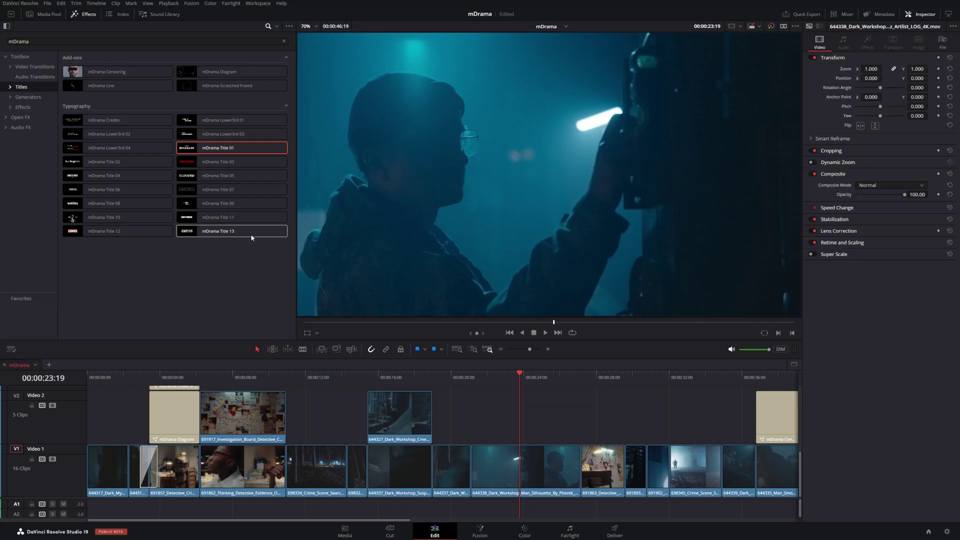
{"action": "left_click_drag", "start_coordinate": [216, 231], "coordinate": [472, 415]}
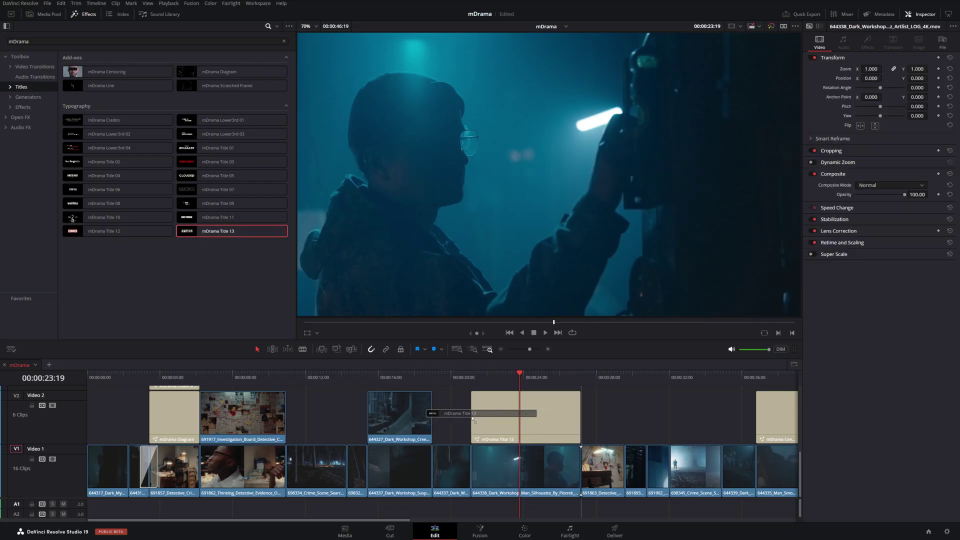
{"action": "left_click", "coordinate": [483, 376]}
{"action": "left_click_drag", "start_coordinate": [484, 378], "coordinate": [511, 379]}
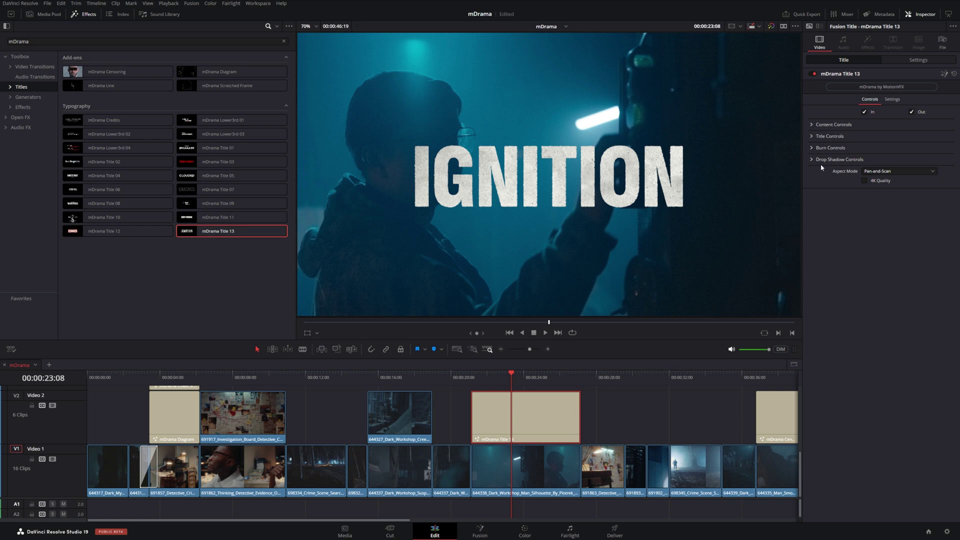
Set Title 13's texture contrast to about 0.84 and texture gamma to about 0.19.
{"action": "left_click", "coordinate": [811, 138]}
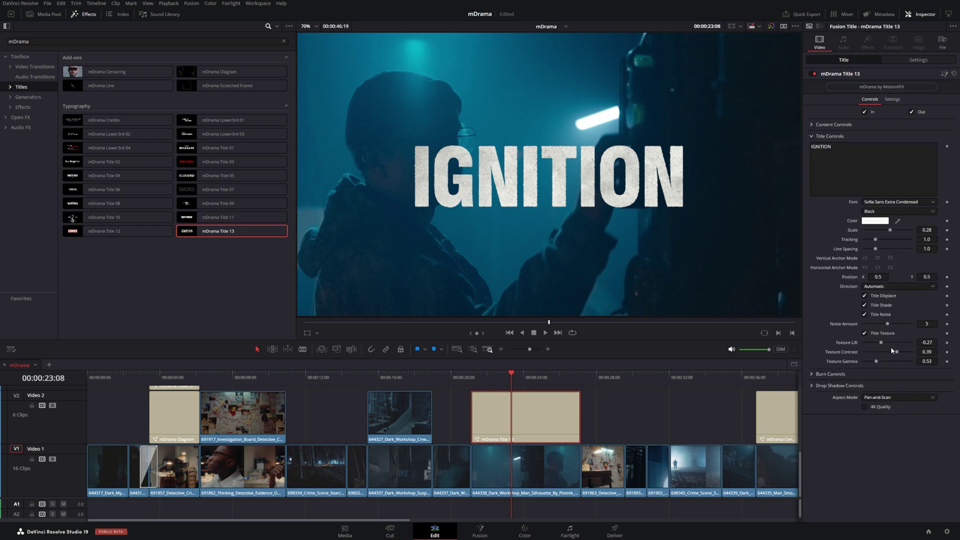
{"action": "left_click_drag", "start_coordinate": [898, 352], "coordinate": [868, 362]}
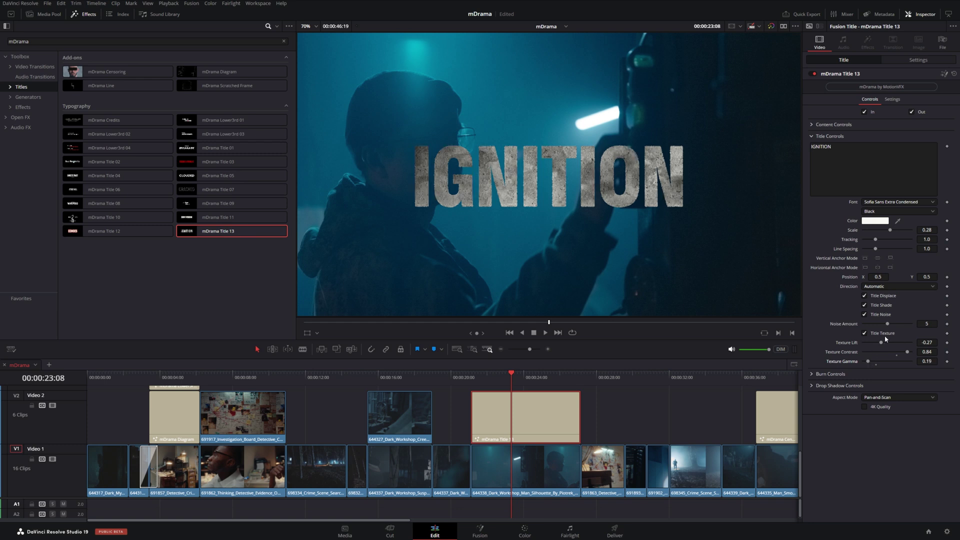
{"action": "left_click", "coordinate": [818, 138]}
Set Title 13's burn particle size to about 0.1811, turn off Defocus, and scrub through the burning animation.
{"action": "left_click", "coordinate": [813, 148]}
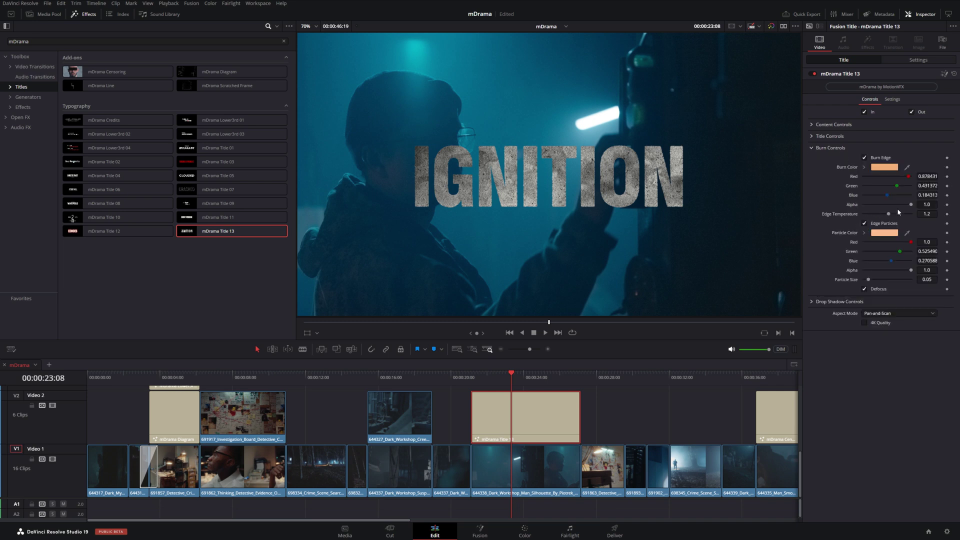
{"action": "mouse_move", "coordinate": [489, 381]}
{"action": "left_mouse_down"}
{"action": "mouse_move", "coordinate": [475, 377]}
{"action": "mouse_move", "coordinate": [502, 376]}
{"action": "left_mouse_up"}
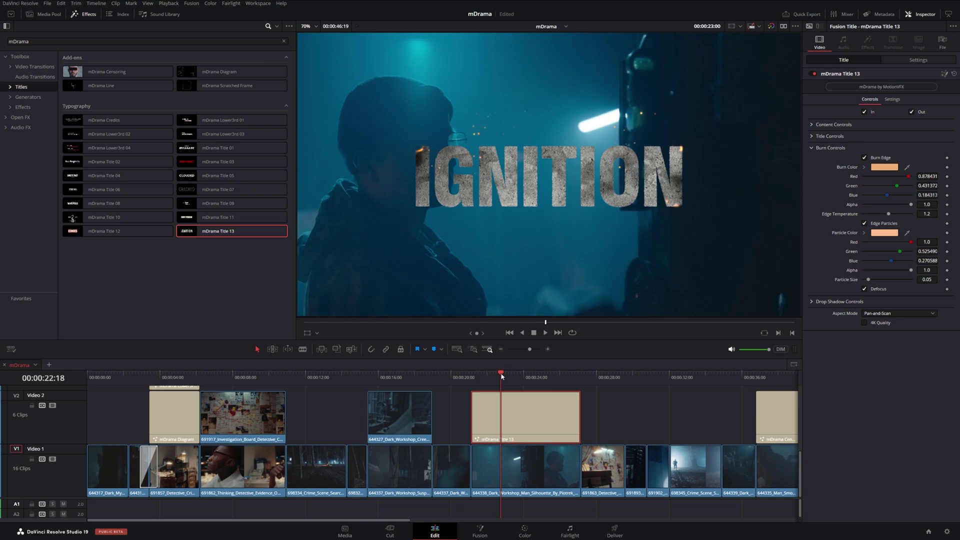
{"action": "left_click_drag", "start_coordinate": [867, 280], "coordinate": [868, 279]}
{"action": "left_click_drag", "start_coordinate": [930, 279], "coordinate": [864, 290]}
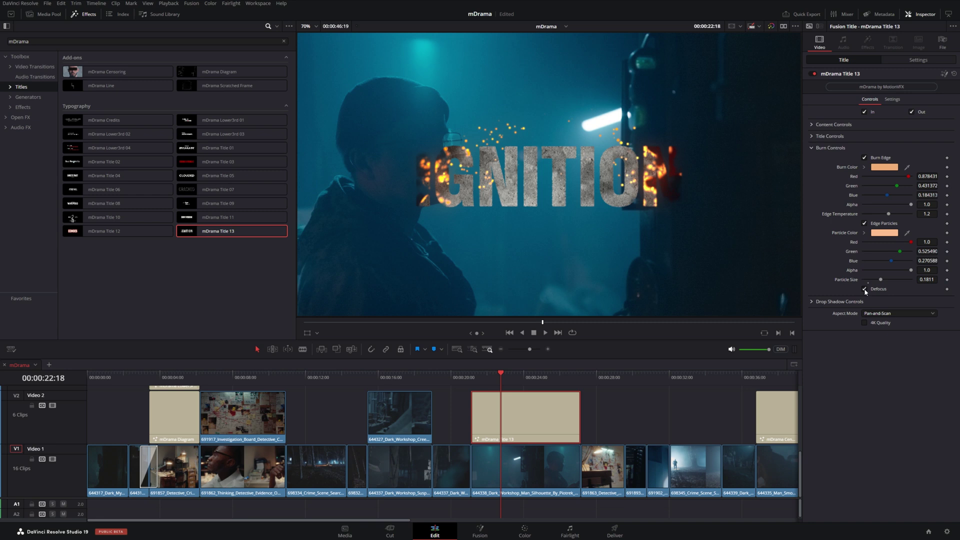
{"action": "left_click_drag", "start_coordinate": [474, 377], "coordinate": [504, 379]}
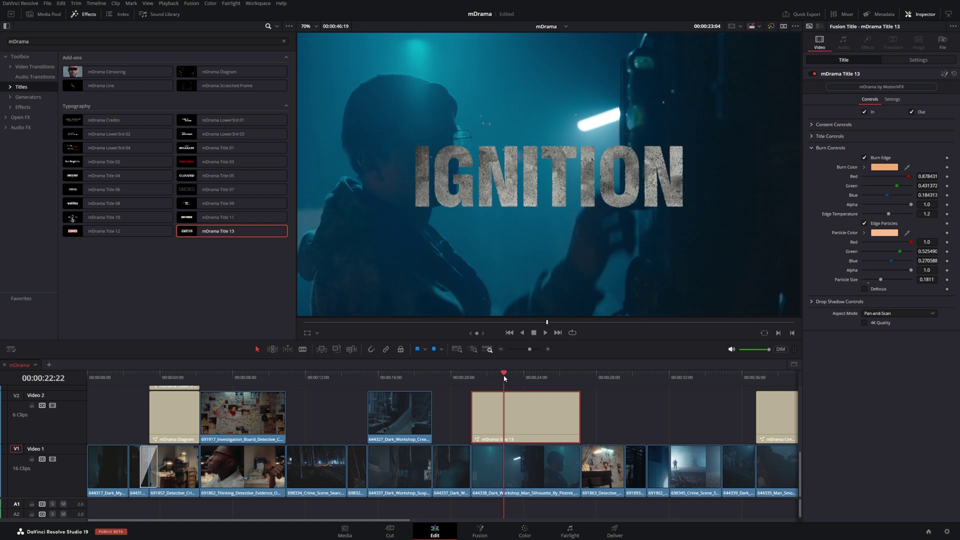
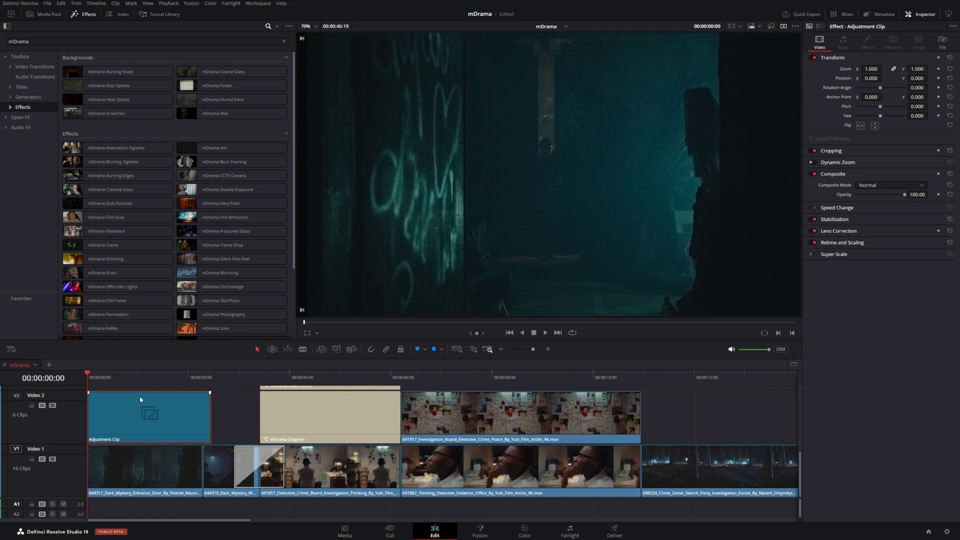
Apply mDrama Burning Sheet to the adjustment clip on Video 2, with fire position Y 0.556, start radius 0.12 and end radius 0.546.
{"action": "mouse_move", "coordinate": [113, 72]}
{"action": "left_mouse_down"}
{"action": "mouse_move", "coordinate": [179, 184]}
{"action": "mouse_move", "coordinate": [223, 418]}
{"action": "left_mouse_up"}
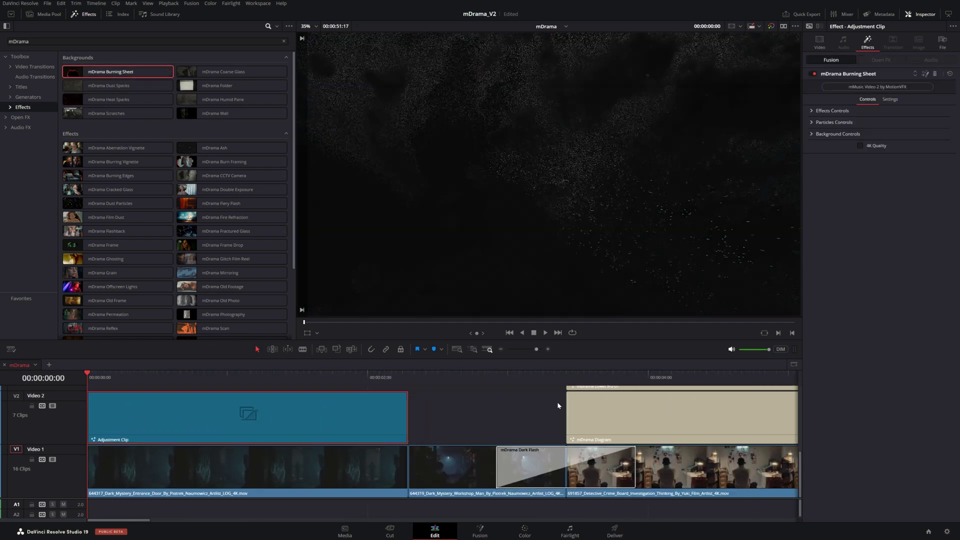
{"action": "left_click", "coordinate": [813, 110]}
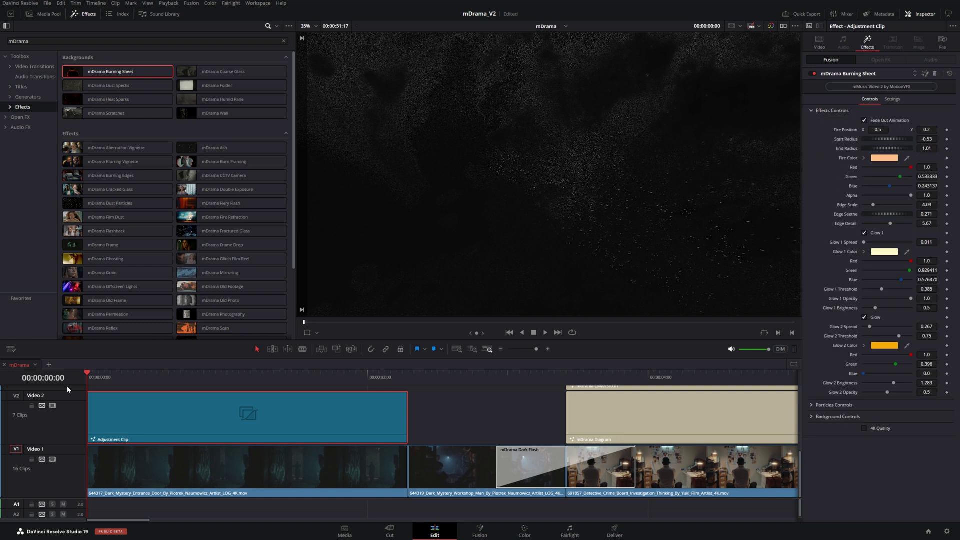
{"action": "mouse_move", "coordinate": [94, 377]}
{"action": "left_mouse_down"}
{"action": "mouse_move", "coordinate": [350, 381]}
{"action": "mouse_move", "coordinate": [273, 380]}
{"action": "left_mouse_up"}
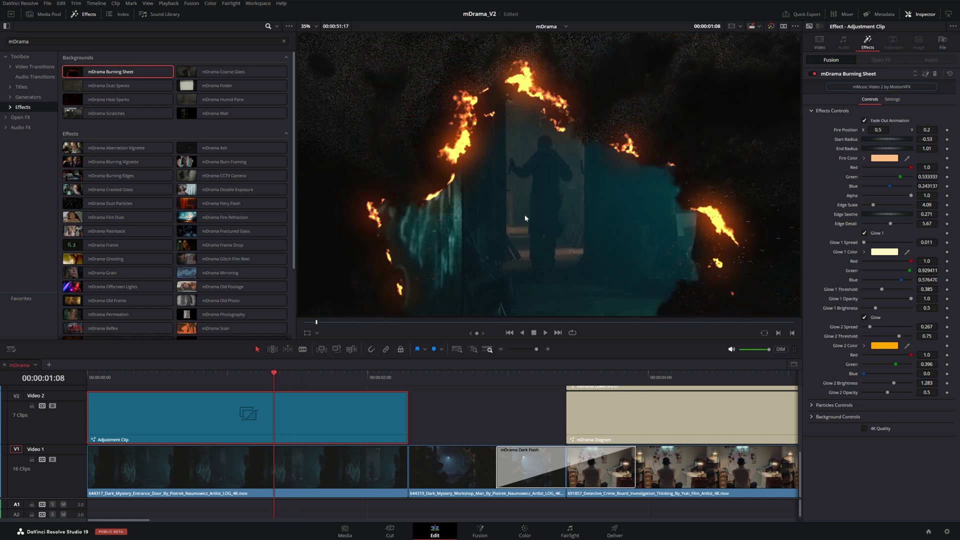
{"action": "mouse_move", "coordinate": [926, 129]}
{"action": "left_mouse_down"}
{"action": "mouse_move", "coordinate": [942, 129]}
{"action": "mouse_move", "coordinate": [888, 139]}
{"action": "mouse_move", "coordinate": [900, 149]}
{"action": "mouse_move", "coordinate": [898, 139]}
{"action": "mouse_move", "coordinate": [885, 149]}
{"action": "left_mouse_up"}
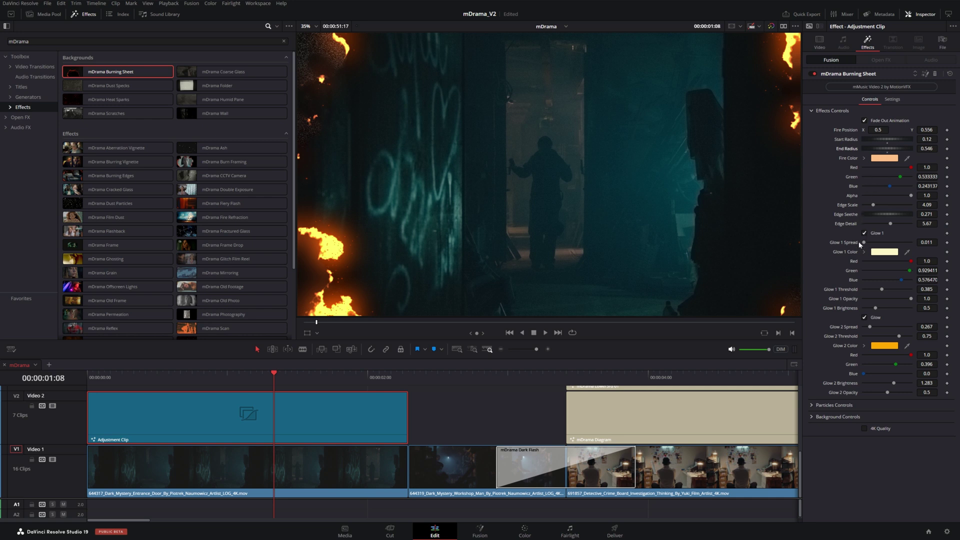
Make the Burning Sheet's Glow 1 color a warm near-white, and shift its Glow 2 color to blue.
{"action": "left_click", "coordinate": [875, 253]}
{"action": "left_click_drag", "start_coordinate": [547, 263], "coordinate": [548, 282]}
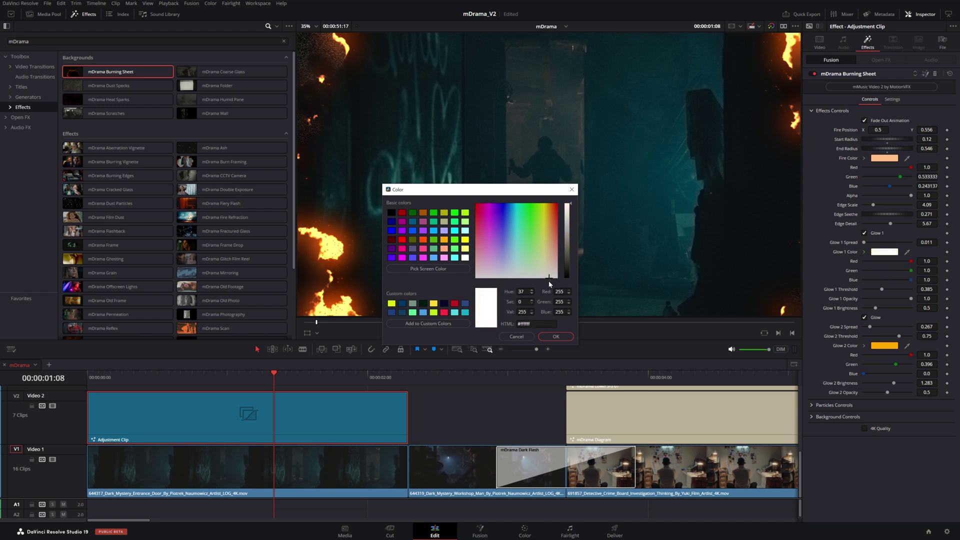
{"action": "left_click_drag", "start_coordinate": [550, 281], "coordinate": [549, 261]}
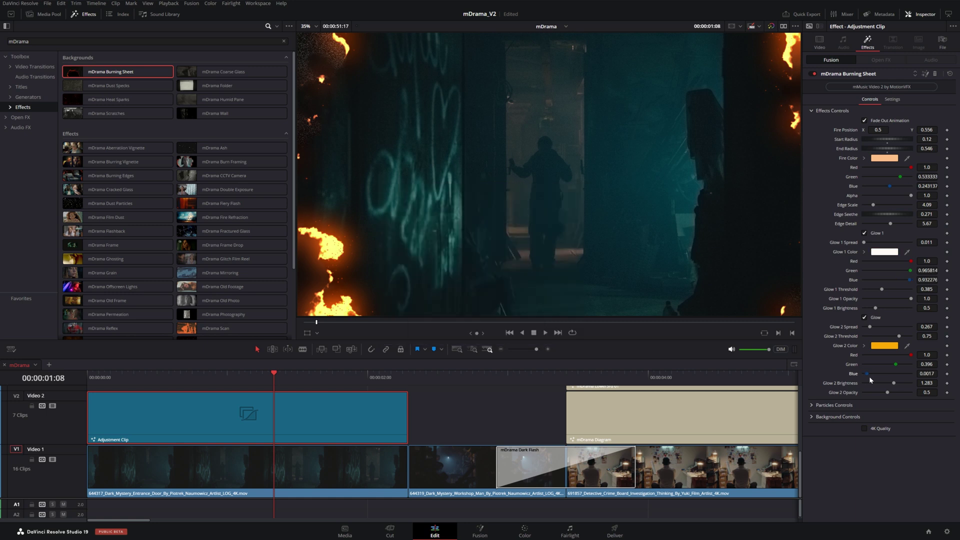
{"action": "left_click_drag", "start_coordinate": [865, 374], "coordinate": [876, 354]}
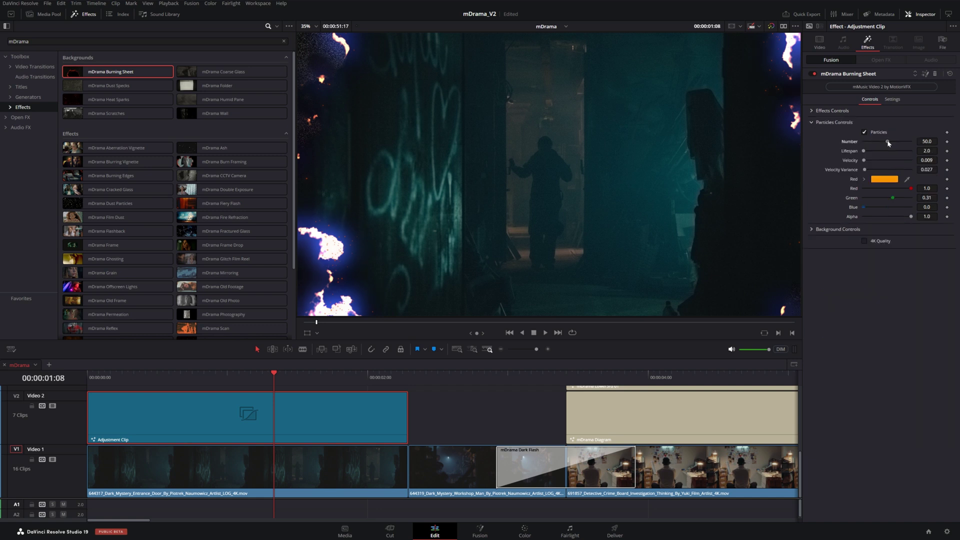
Reduce the Burning Sheet's number of particles and scrub back to 00:00:00:12 to check the fire.
{"action": "mouse_move", "coordinate": [888, 143]}
{"action": "left_mouse_down"}
{"action": "mouse_move", "coordinate": [896, 144]}
{"action": "mouse_move", "coordinate": [873, 144]}
{"action": "left_mouse_up"}
{"action": "left_click_drag", "start_coordinate": [295, 380], "coordinate": [157, 382]}
{"action": "left_click", "coordinate": [812, 122]}
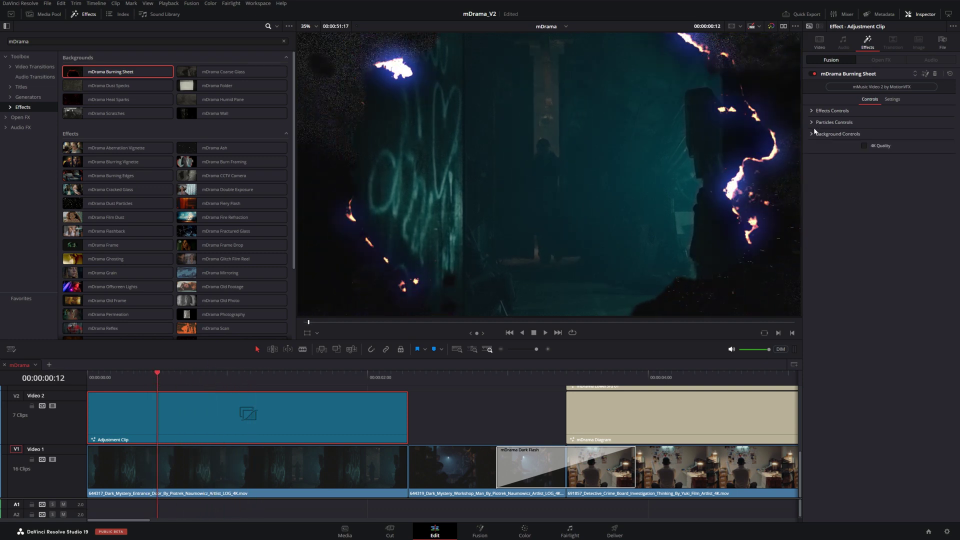
Raise the Burning Sheet background's gamma to about 1.41 and slightly tint it with the color wheel.
{"action": "left_click", "coordinate": [815, 134]}
{"action": "mouse_move", "coordinate": [887, 218]}
{"action": "left_mouse_down"}
{"action": "mouse_move", "coordinate": [887, 191]}
{"action": "mouse_move", "coordinate": [893, 219]}
{"action": "left_mouse_up"}
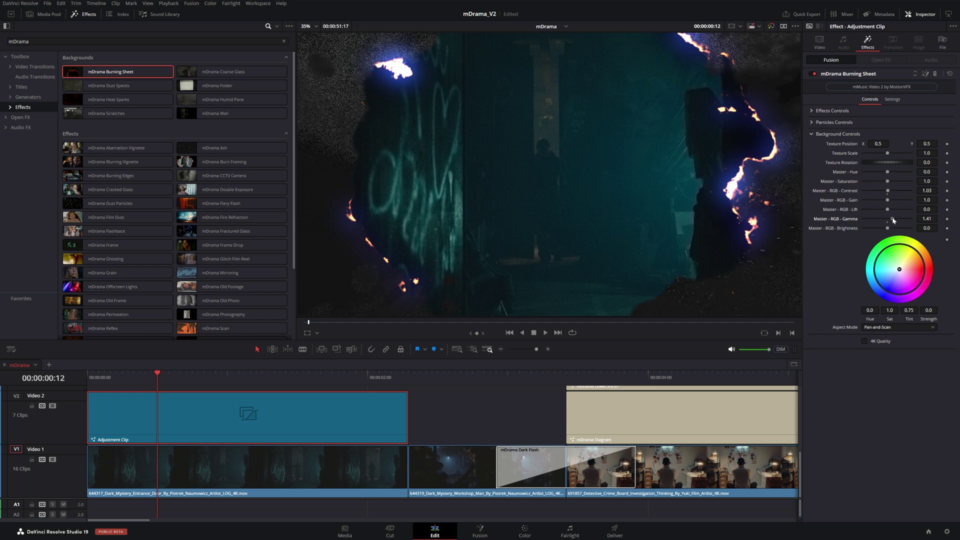
{"action": "left_click_drag", "start_coordinate": [899, 269], "coordinate": [889, 272]}
Trim the adjustment clip's end to about 1.5 seconds and scrub across the burn to the clean shot.
{"action": "left_click_drag", "start_coordinate": [409, 416], "coordinate": [293, 416]}
{"action": "left_click_drag", "start_coordinate": [146, 379], "coordinate": [314, 386]}
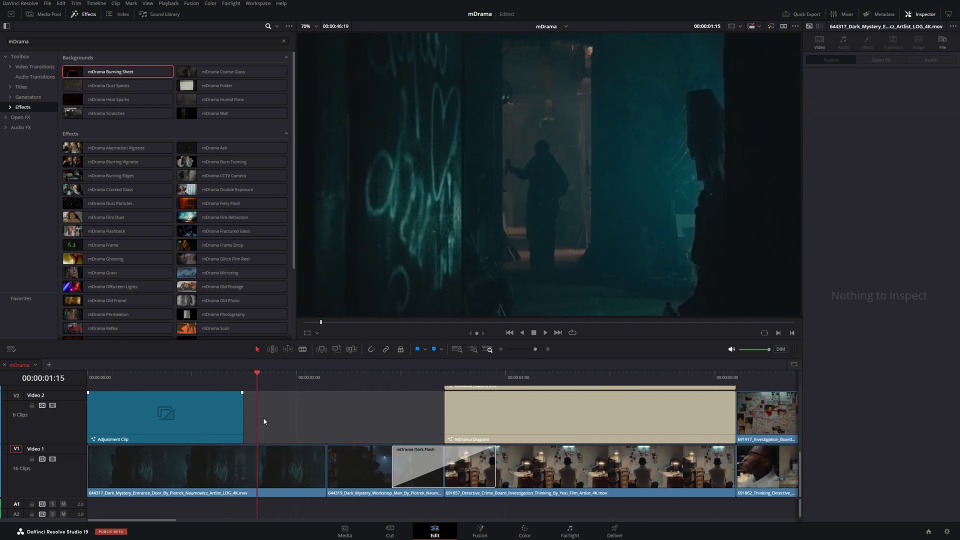
{"action": "scroll", "coordinate": [264, 421], "scroll_direction": "down", "scroll_amount": 5}
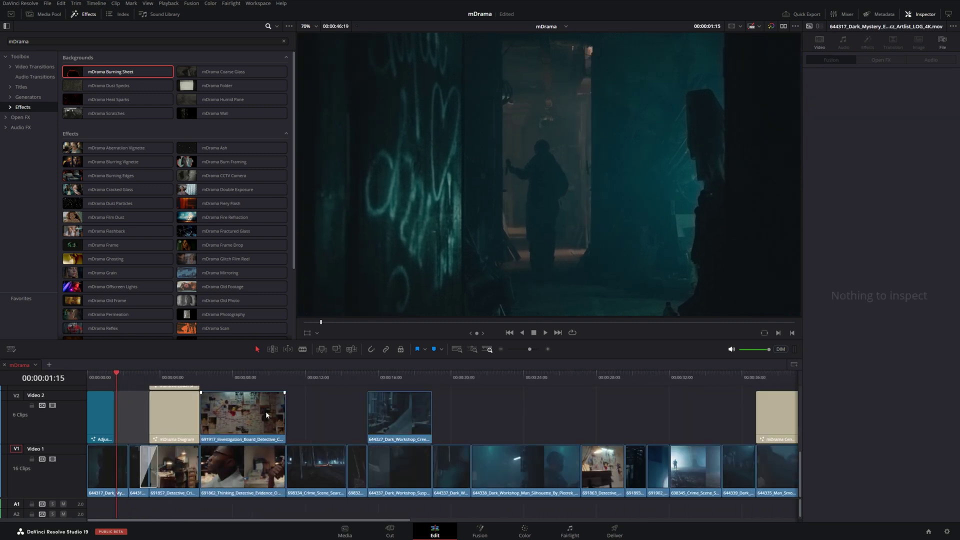
Copy the opening adjustment clip over the blue man-silhouette shot, remove its Burning Sheet effect, and stretch it to the shot's full length.
{"action": "left_click_drag", "start_coordinate": [104, 419], "coordinate": [493, 411]}
{"action": "left_click", "coordinate": [934, 74]}
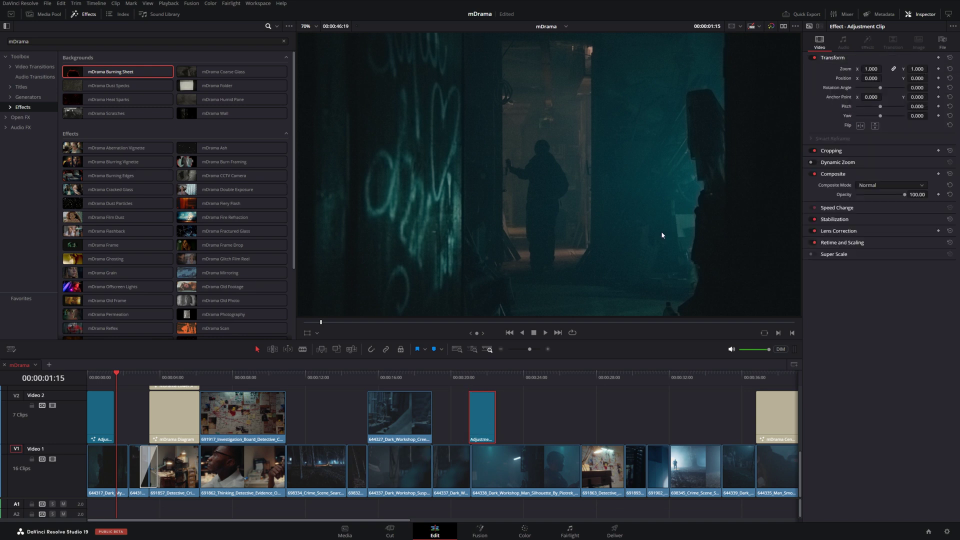
{"action": "left_click_drag", "start_coordinate": [494, 417], "coordinate": [577, 419]}
{"action": "left_click_drag", "start_coordinate": [483, 379], "coordinate": [515, 387]}
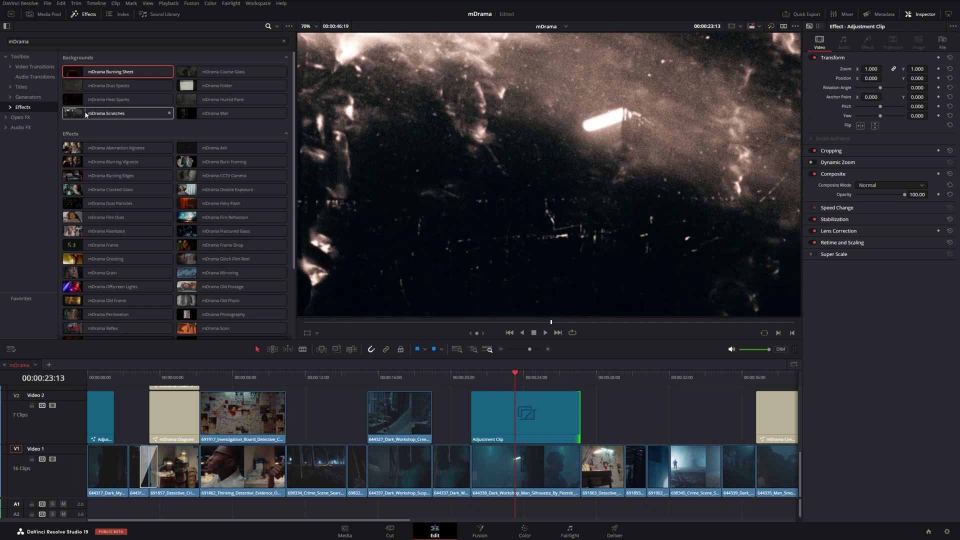
Apply the mDrama Scratches background to the new adjustment clip and select the clip to show its controls.
{"action": "left_click", "coordinate": [86, 118]}
{"action": "left_click_drag", "start_coordinate": [85, 118], "coordinate": [509, 394]}
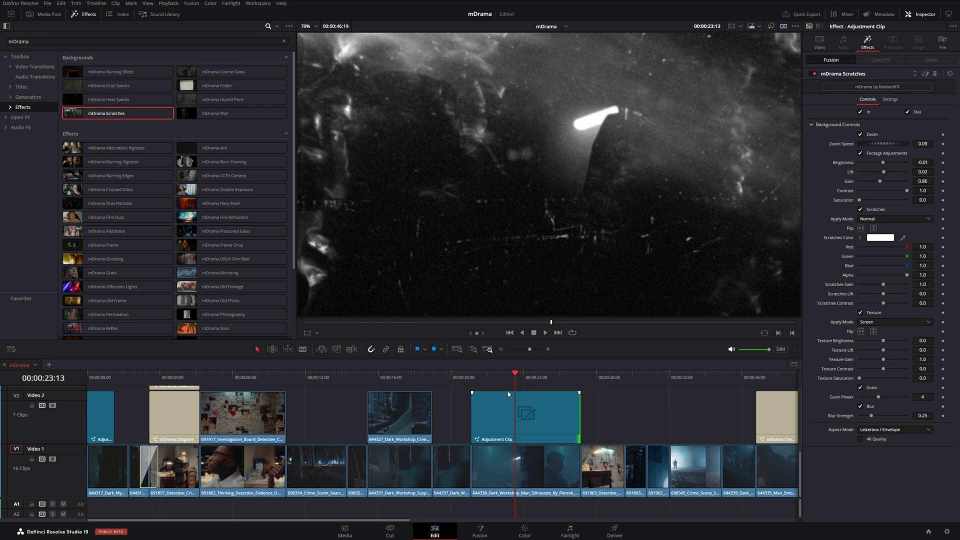
{"action": "left_click", "coordinate": [518, 379]}
{"action": "left_click", "coordinate": [535, 426]}
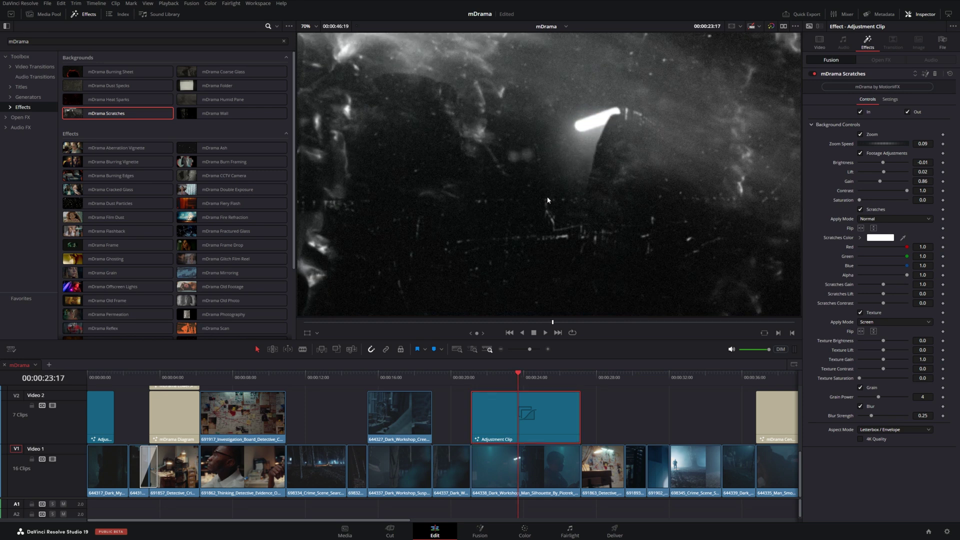
Turn off the Scratches effect's Zoom, Footage Adjustments, Grain and Blur, and scrub across the shot.
{"action": "left_click", "coordinate": [860, 154]}
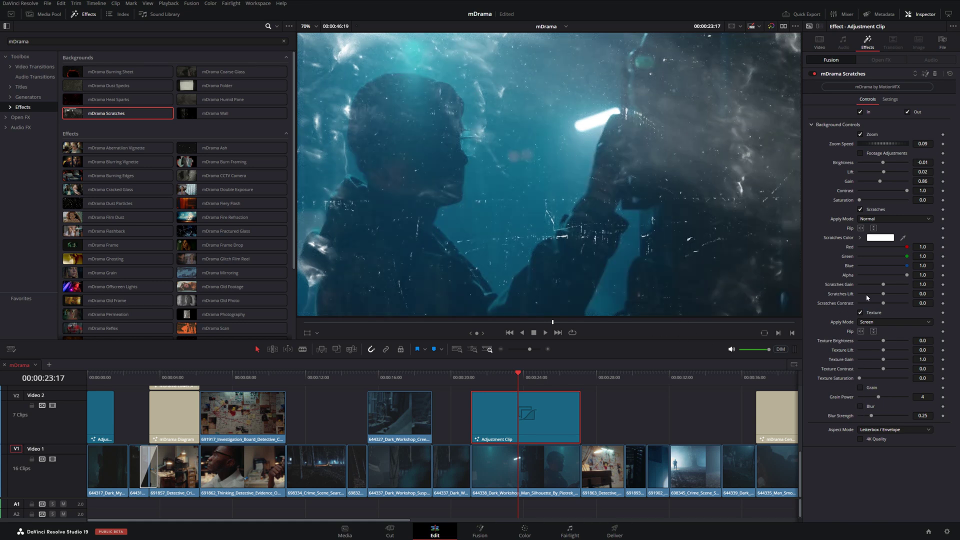
{"action": "left_click_drag", "start_coordinate": [475, 380], "coordinate": [516, 380]}
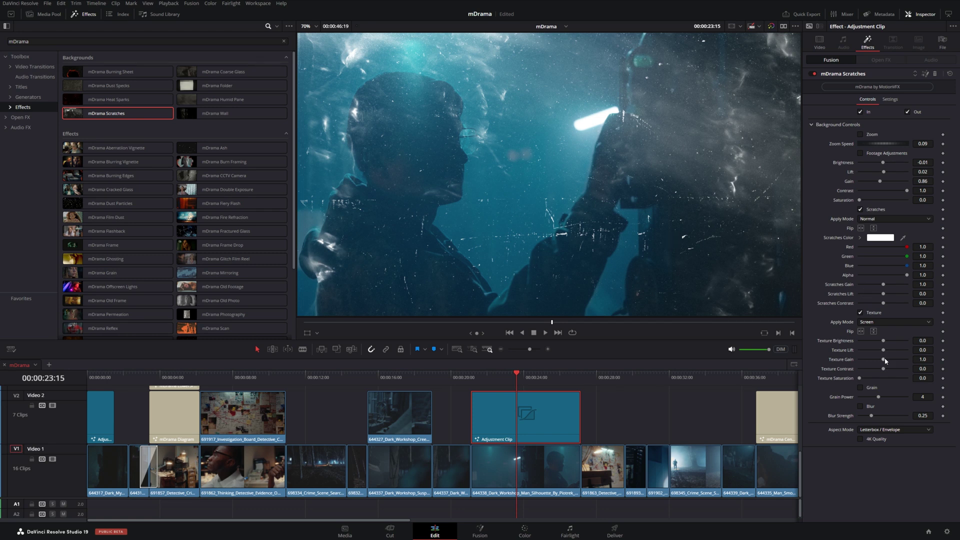
Set Scratches' Texture Gain to 0.44, Scratches Gain to 0.89 and Scratches Contrast to -0.73, and enable Blur with strength 0.071.
{"action": "left_click_drag", "start_coordinate": [883, 359], "coordinate": [870, 360]}
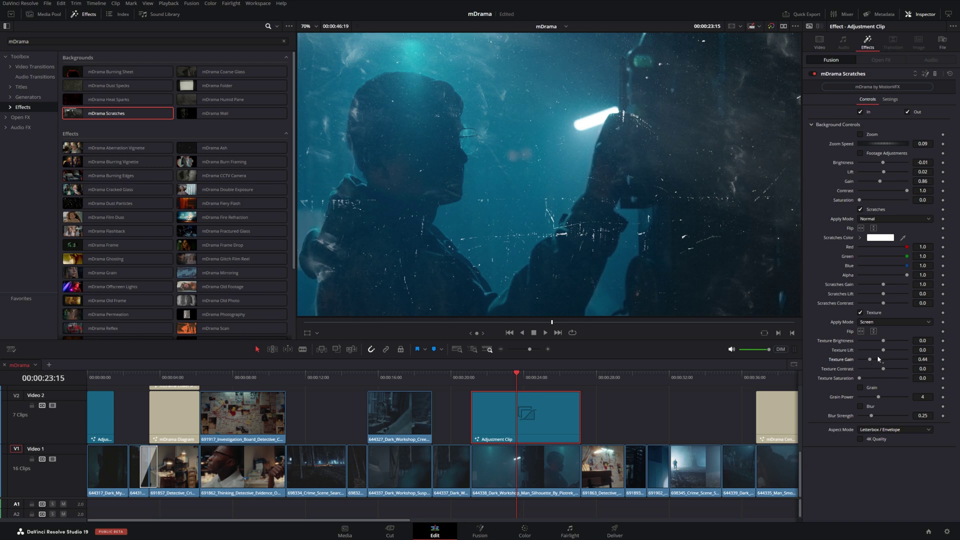
{"action": "mouse_move", "coordinate": [883, 284]}
{"action": "left_mouse_down"}
{"action": "mouse_move", "coordinate": [883, 305]}
{"action": "mouse_move", "coordinate": [865, 305]}
{"action": "mouse_move", "coordinate": [882, 287]}
{"action": "left_mouse_up"}
{"action": "mouse_move", "coordinate": [516, 379]}
{"action": "left_mouse_down"}
{"action": "mouse_move", "coordinate": [550, 379]}
{"action": "mouse_move", "coordinate": [509, 381]}
{"action": "mouse_move", "coordinate": [525, 382]}
{"action": "left_mouse_up"}
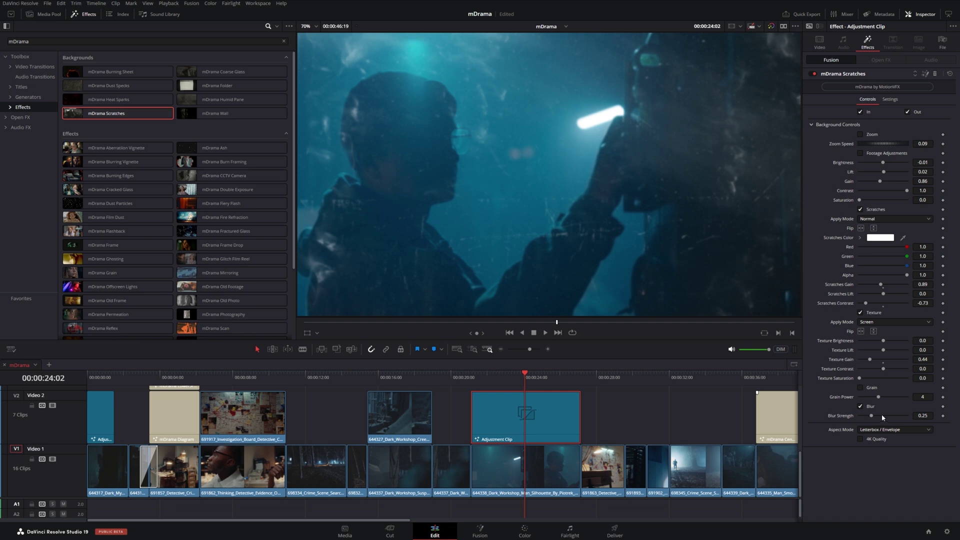
{"action": "left_click_drag", "start_coordinate": [873, 418], "coordinate": [864, 418]}
{"action": "left_click_drag", "start_coordinate": [521, 381], "coordinate": [554, 389]}
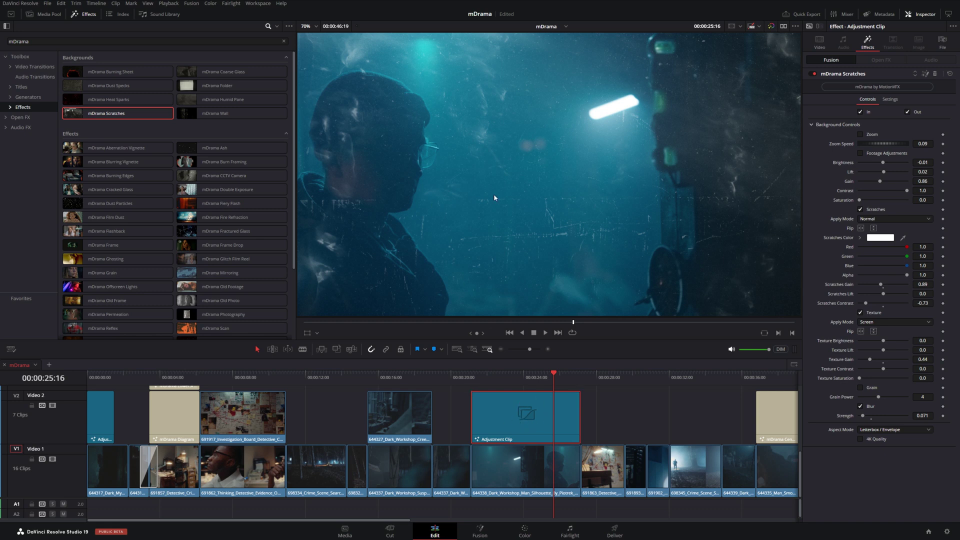
Move the Scratches adjustment clip over the crime-scene shot of two walking figures, fit it to the shot's length, and scrub through it.
{"action": "left_click_drag", "start_coordinate": [520, 418], "coordinate": [721, 420]}
{"action": "left_click_drag", "start_coordinate": [679, 379], "coordinate": [700, 386]}
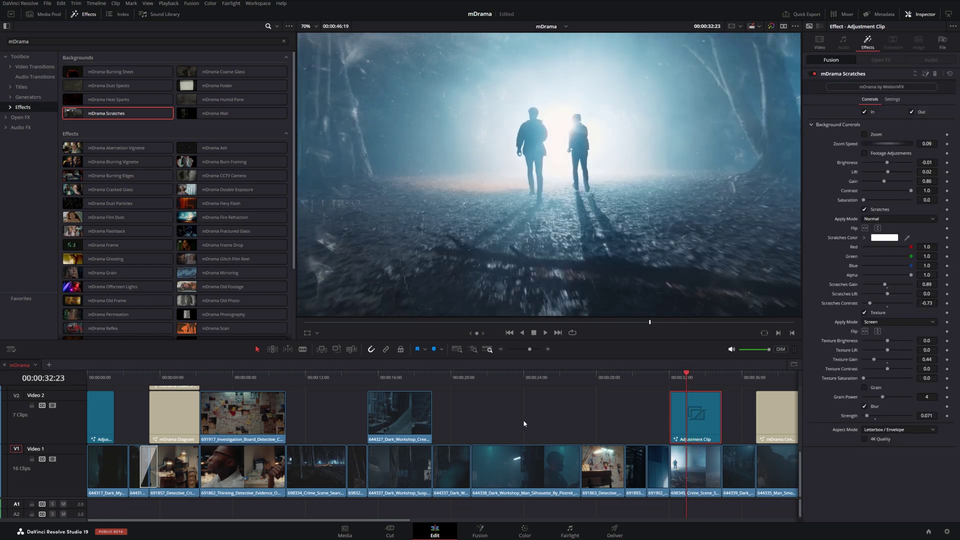
Apply the mDrama Wall background to the Fusion Composition at the end of Video 1.
{"action": "scroll", "coordinate": [526, 417], "scroll_direction": "right", "scroll_amount": 5}
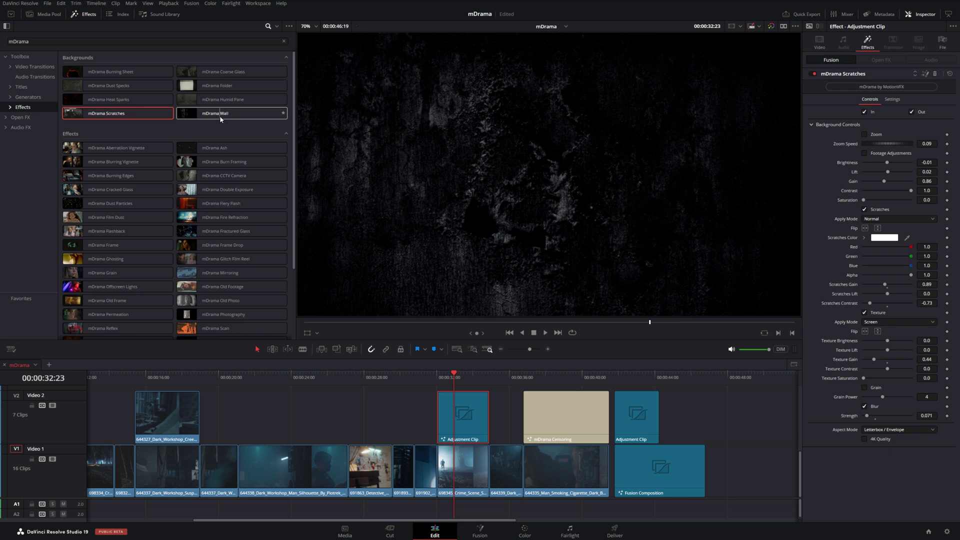
{"action": "left_click", "coordinate": [216, 115]}
{"action": "left_click_drag", "start_coordinate": [216, 115], "coordinate": [660, 466]}
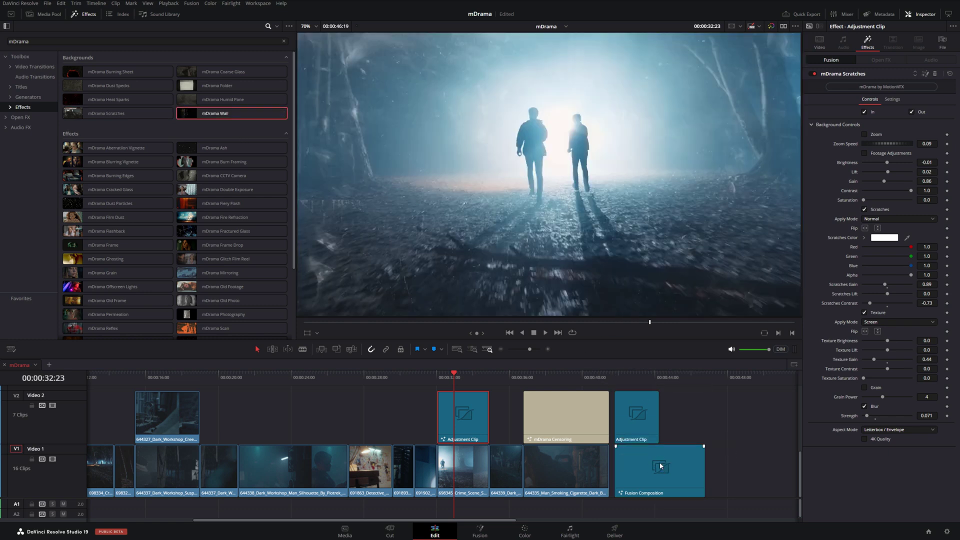
Move the spare adjustment clip clear of the Fusion Composition, place mDrama Title 12 above the composition, and trim the title to its end.
{"action": "left_click_drag", "start_coordinate": [641, 419], "coordinate": [756, 417]}
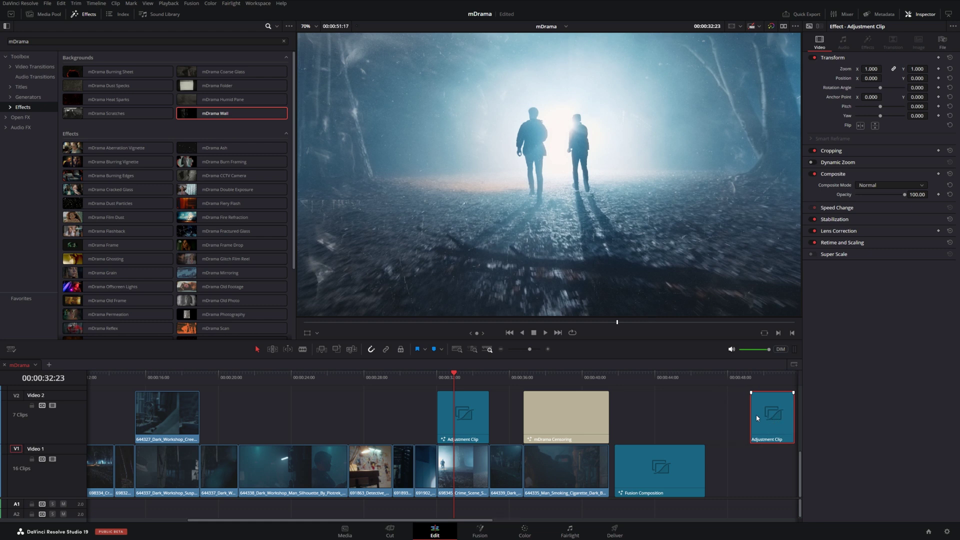
{"action": "left_click", "coordinate": [36, 88]}
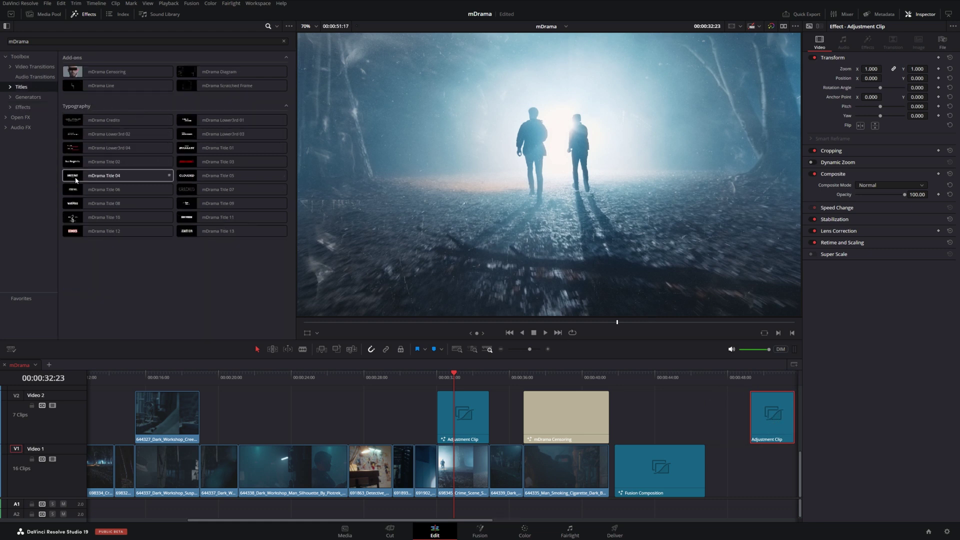
{"action": "left_click_drag", "start_coordinate": [73, 230], "coordinate": [614, 434]}
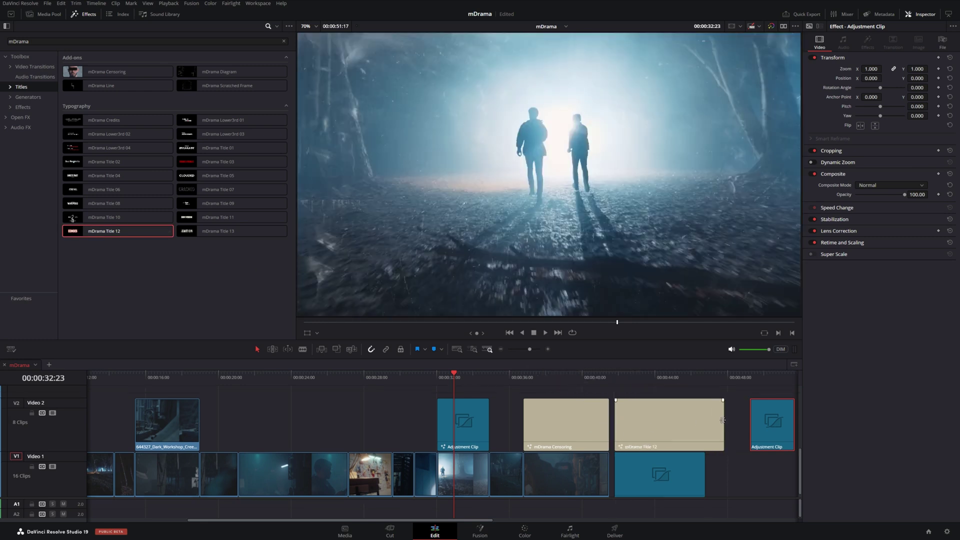
{"action": "left_click_drag", "start_coordinate": [723, 420], "coordinate": [705, 420]}
{"action": "mouse_move", "coordinate": [647, 380]}
{"action": "left_mouse_down"}
{"action": "mouse_move", "coordinate": [655, 380]}
{"action": "mouse_move", "coordinate": [625, 382]}
{"action": "mouse_move", "coordinate": [663, 390]}
{"action": "left_mouse_up"}
Set the mDrama Wall's Texture Gamma to 0.793, Texture Gain to 0.501 and Texture Contrast to -0.536.
{"action": "left_click", "coordinate": [653, 487]}
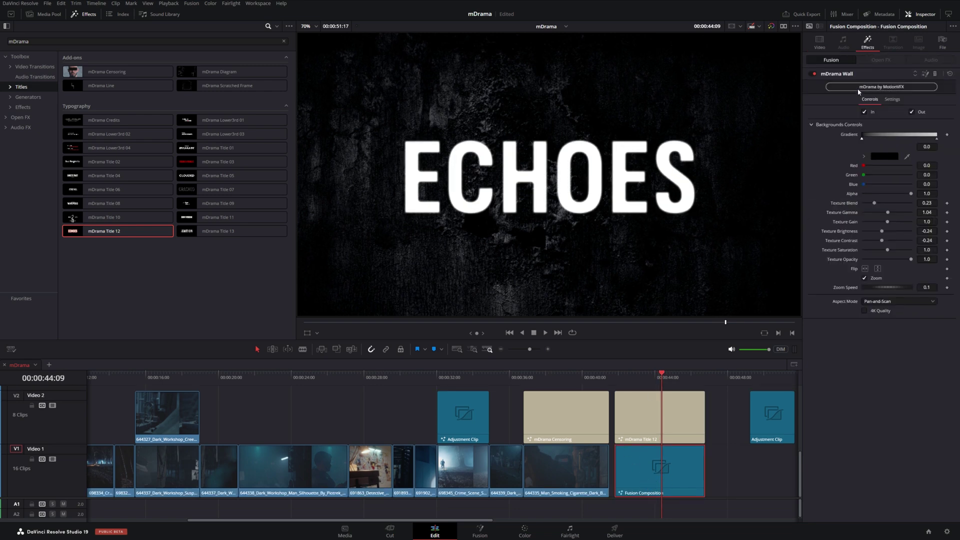
{"action": "mouse_move", "coordinate": [880, 288]}
{"action": "left_mouse_down"}
{"action": "mouse_move", "coordinate": [867, 288]}
{"action": "mouse_move", "coordinate": [877, 289]}
{"action": "left_mouse_up"}
{"action": "left_click_drag", "start_coordinate": [882, 240], "coordinate": [881, 225]}
Change the ECHOES title's composite mode so that the wall texture blends through the letters.
{"action": "left_click", "coordinate": [659, 424]}
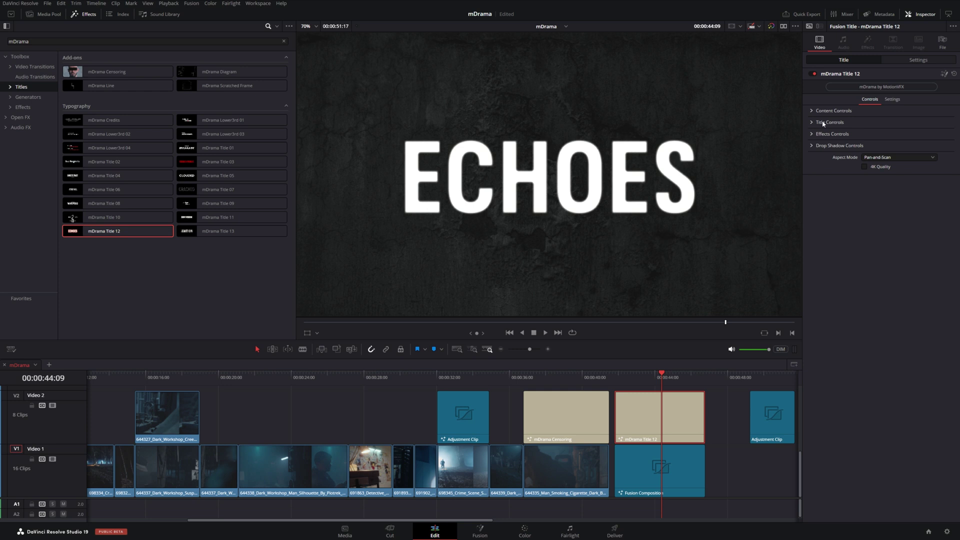
{"action": "left_click", "coordinate": [901, 61]}
{"action": "left_click", "coordinate": [889, 201]}
{"action": "scroll", "coordinate": [889, 249], "scroll_direction": "down", "scroll_amount": 2}
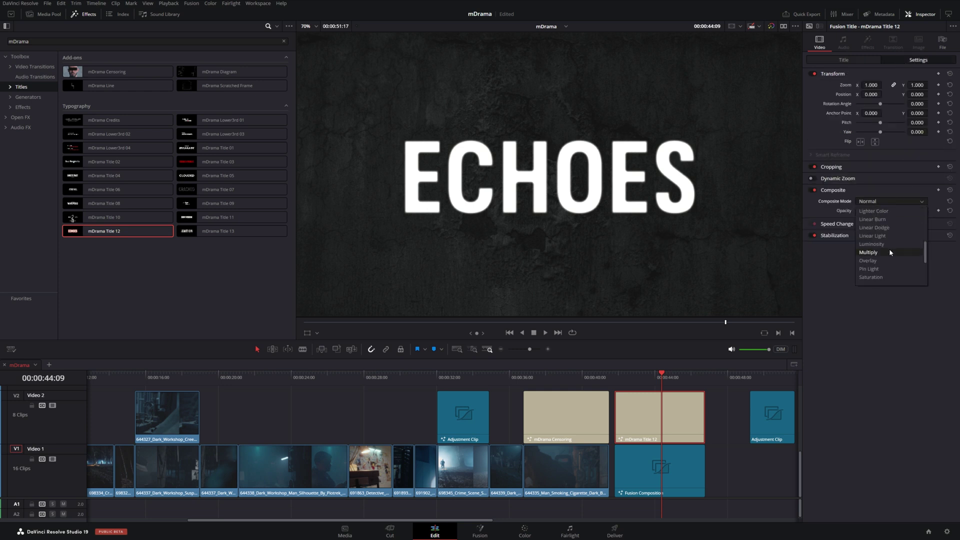
{"action": "left_click", "coordinate": [889, 249]}
Set the mDrama Wall's Zoom Speed to 0.196.
{"action": "left_click", "coordinate": [851, 61]}
{"action": "left_click", "coordinate": [677, 469]}
{"action": "left_click", "coordinate": [864, 44]}
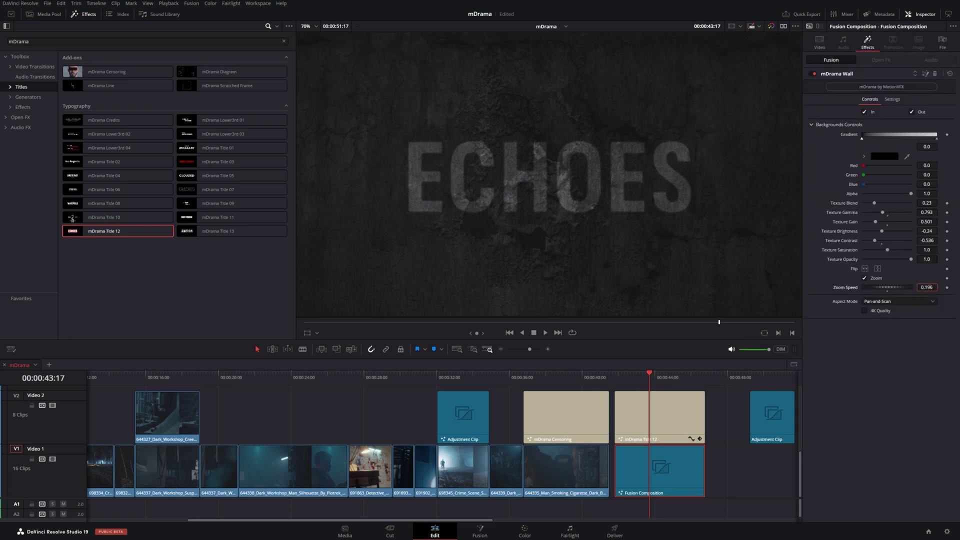
Expand the ECHOES title's Content Controls and scrub across the title to examine its flashing and zoom.
{"action": "left_click", "coordinate": [656, 432]}
{"action": "left_click_drag", "start_coordinate": [616, 377], "coordinate": [680, 386]}
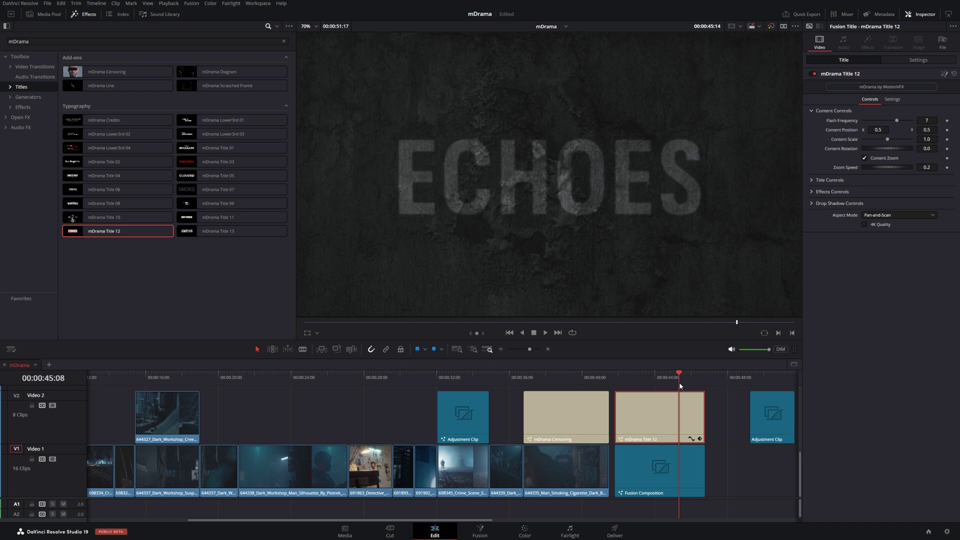
{"action": "left_click", "coordinate": [658, 385]}
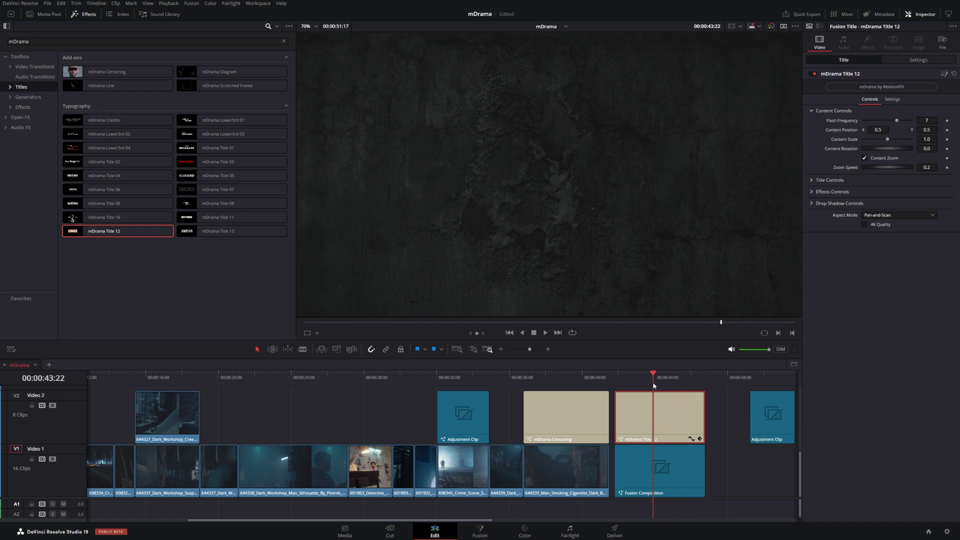
Copy the Scratches adjustment clip over the forest search shot, remove its Scratches effect, and extend its start to match the shot.
{"action": "left_click", "coordinate": [23, 107]}
{"action": "left_click_drag", "start_coordinate": [294, 145], "coordinate": [292, 211]}
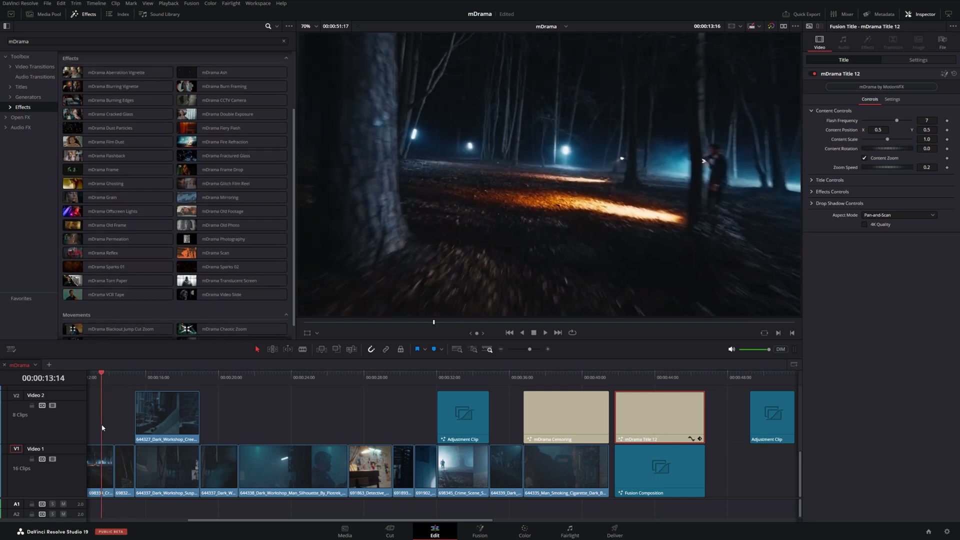
{"action": "scroll", "coordinate": [349, 409], "scroll_direction": "up", "scroll_amount": 3}
{"action": "left_click_drag", "start_coordinate": [349, 413], "coordinate": [423, 391]}
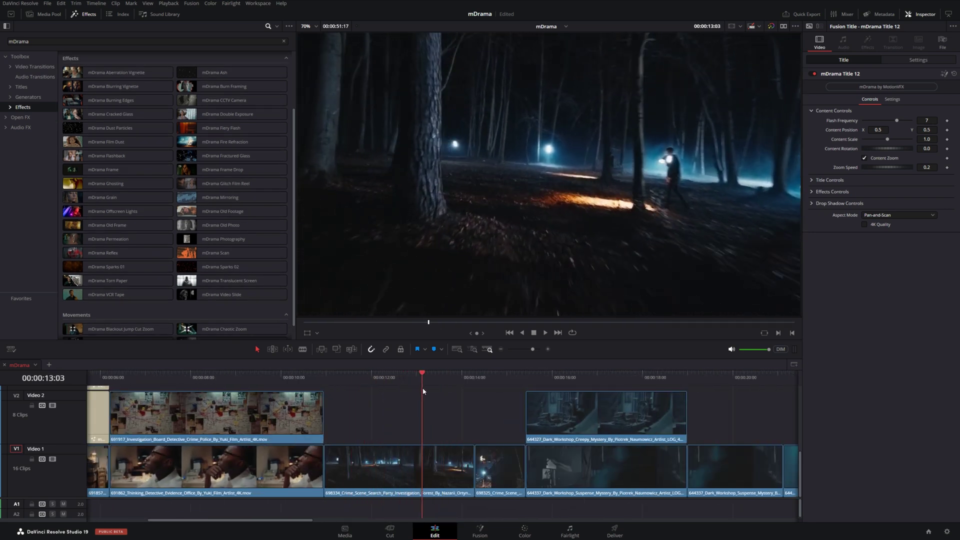
{"action": "scroll", "coordinate": [425, 399], "scroll_direction": "down", "scroll_amount": 2}
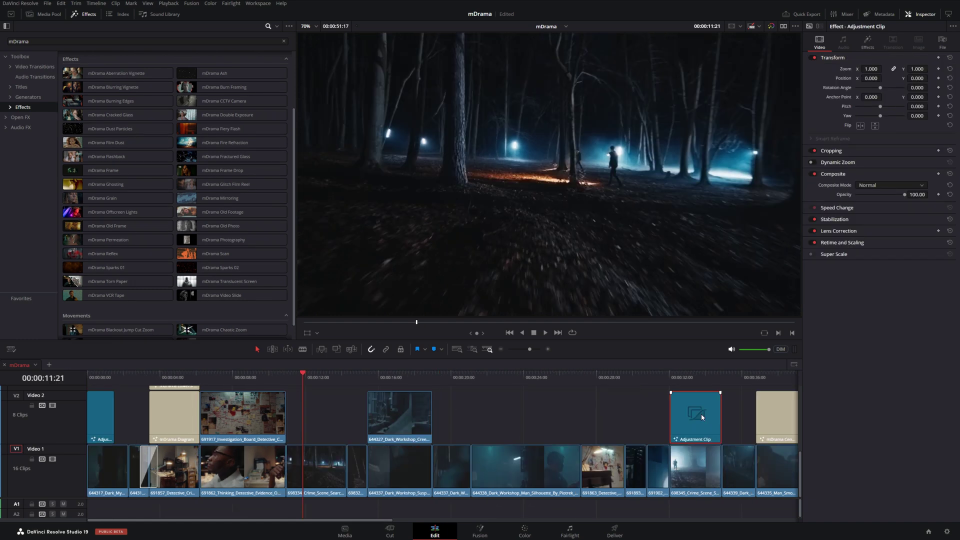
{"action": "left_click_drag", "start_coordinate": [674, 418], "coordinate": [301, 418]}
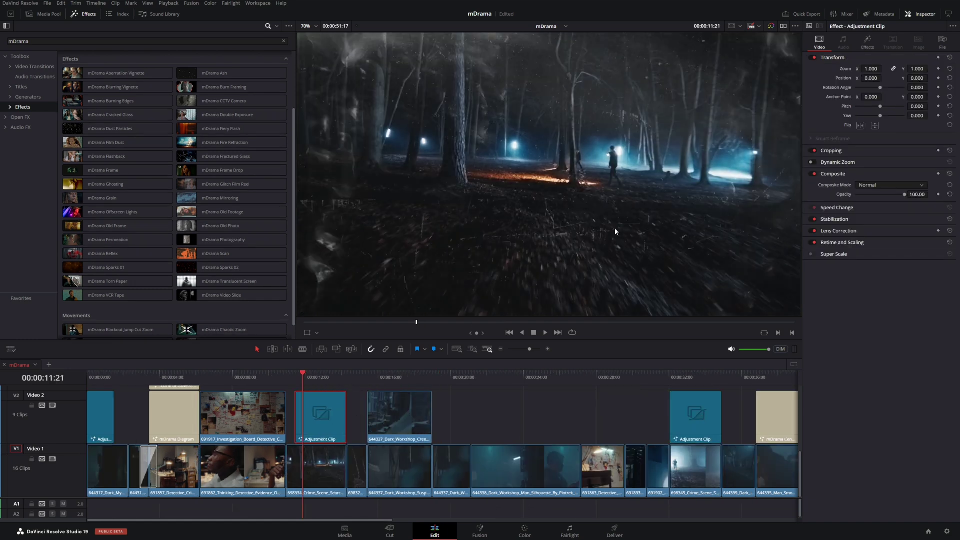
{"action": "left_click", "coordinate": [876, 46]}
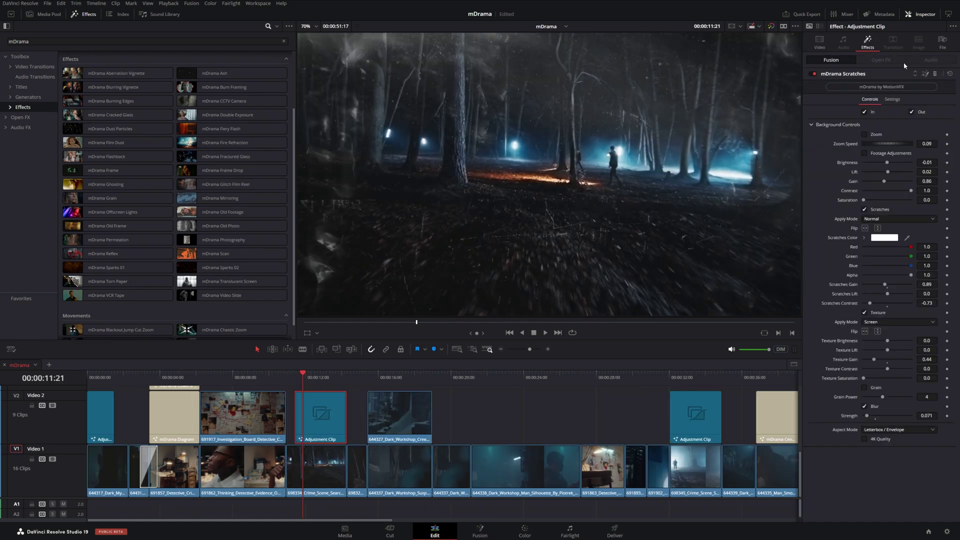
{"action": "left_click", "coordinate": [935, 74]}
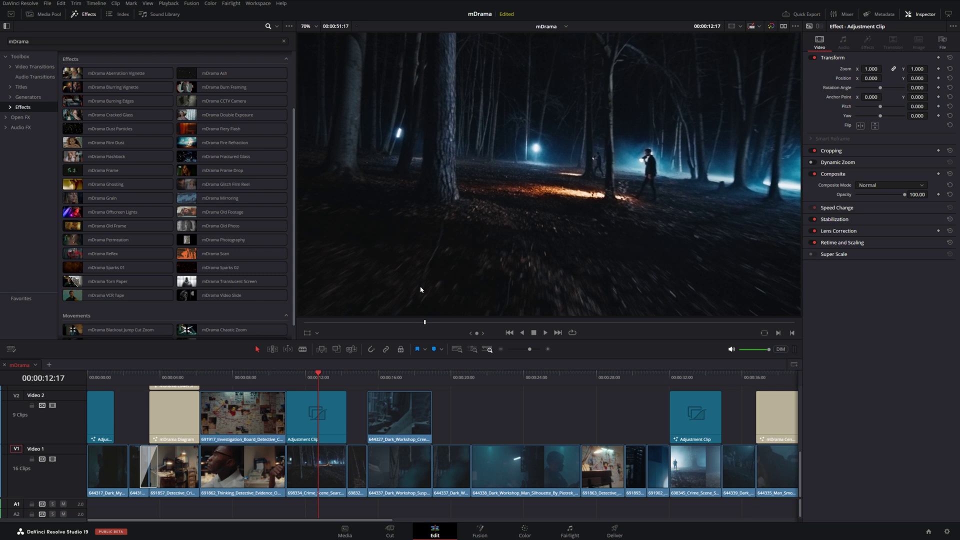
Apply the mDrama Reflex effect to the forest adjustment clip and scrub through the shot.
{"action": "left_click_drag", "start_coordinate": [136, 252], "coordinate": [315, 411]}
{"action": "mouse_move", "coordinate": [299, 378]}
{"action": "left_mouse_down"}
{"action": "mouse_move", "coordinate": [328, 379]}
{"action": "mouse_move", "coordinate": [310, 378]}
{"action": "left_mouse_up"}
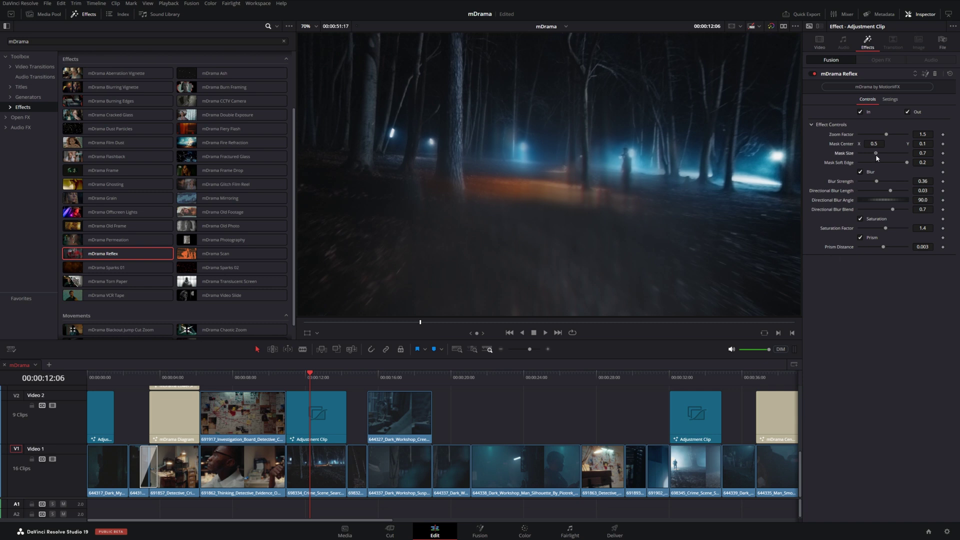
Set the Reflex effect's Mask Size to 1.024 and its Mask Center Y to -0.27.
{"action": "left_click_drag", "start_coordinate": [878, 156], "coordinate": [882, 157]}
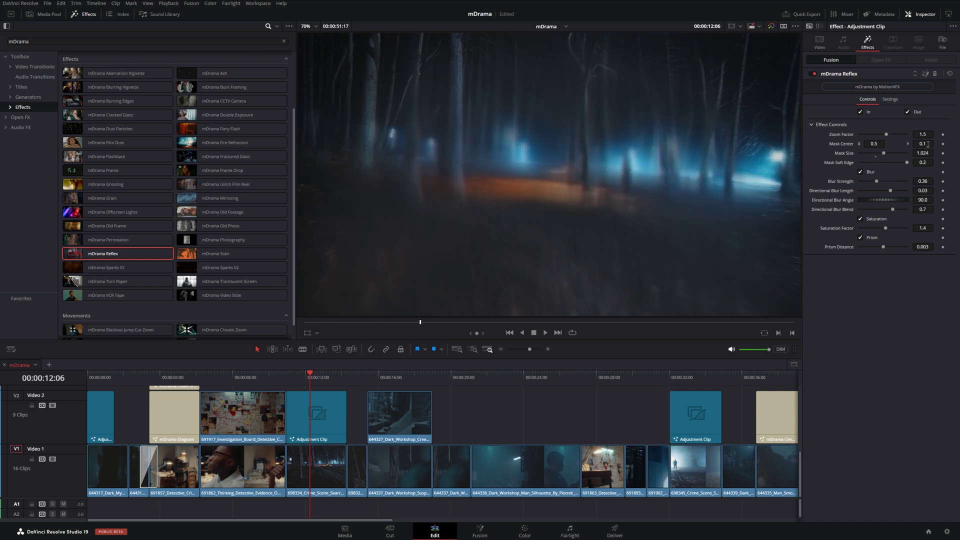
{"action": "left_click_drag", "start_coordinate": [923, 144], "coordinate": [896, 144]}
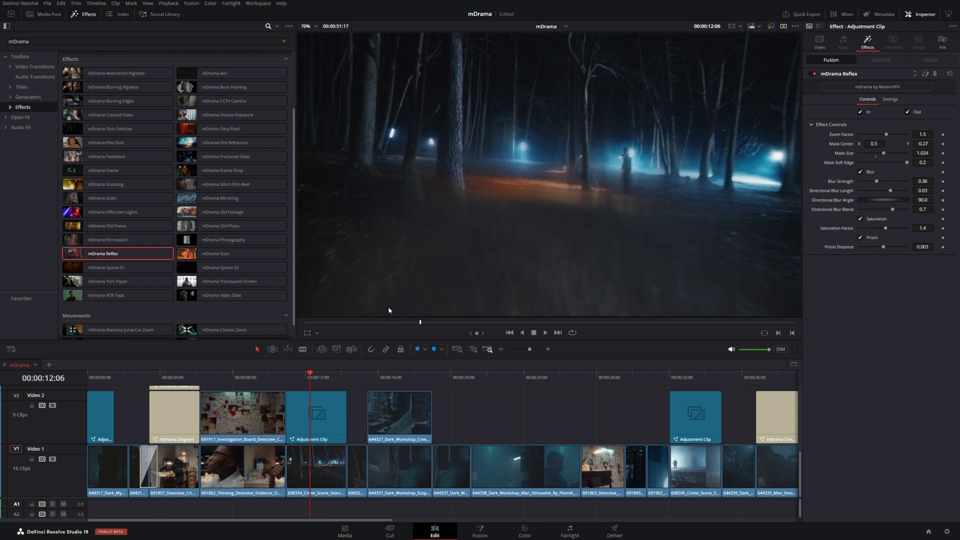
Turn off the Reflex effect's In and Out animations and play the forest shot from its start.
{"action": "mouse_move", "coordinate": [299, 375]}
{"action": "left_mouse_down"}
{"action": "mouse_move", "coordinate": [320, 382]}
{"action": "mouse_move", "coordinate": [286, 380]}
{"action": "left_mouse_up"}
{"action": "left_click", "coordinate": [860, 112]}
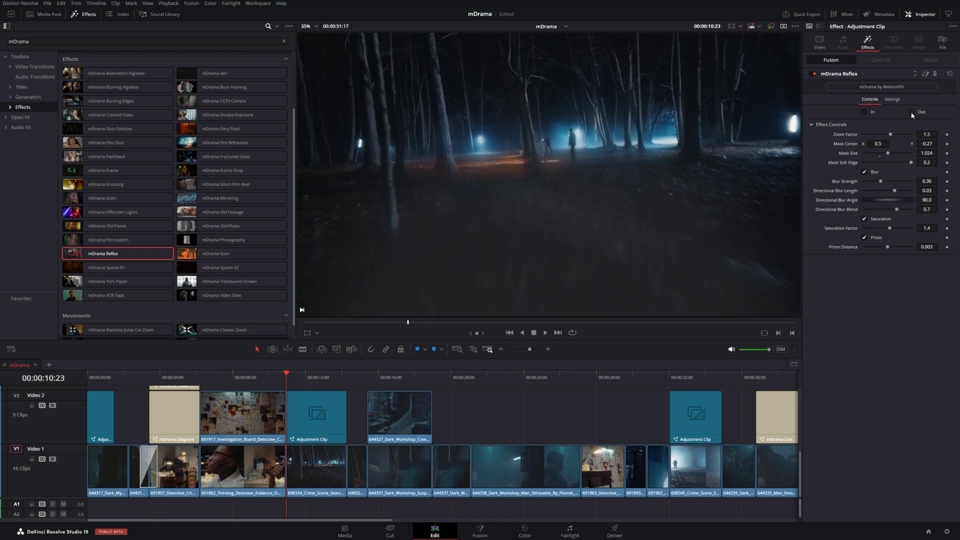
{"action": "key", "text": "p"}
{"action": "key", "text": "space"}
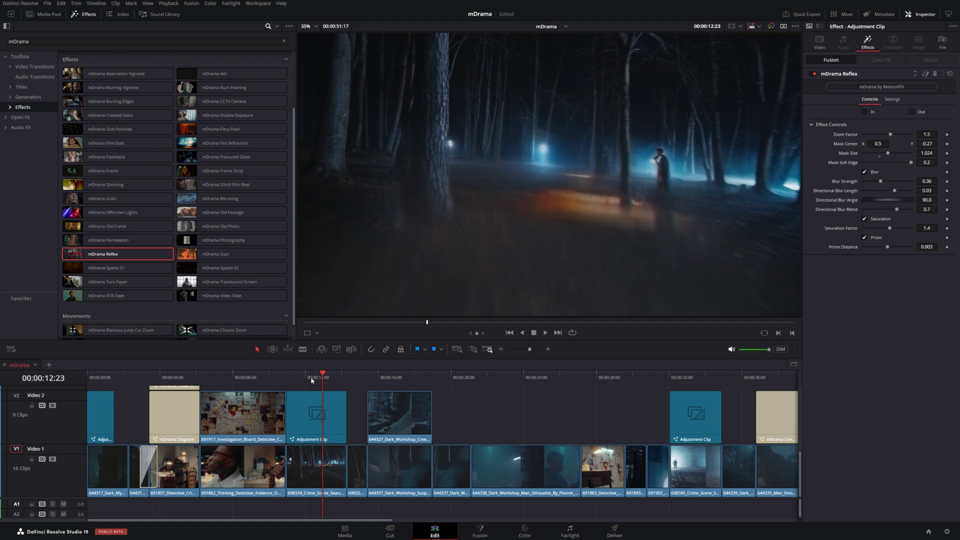
Apply the mDrama Ghosting effect directly to the blue man-silhouette clip and scrub across it to check the trails.
{"action": "left_click_drag", "start_coordinate": [490, 378], "coordinate": [518, 382]}
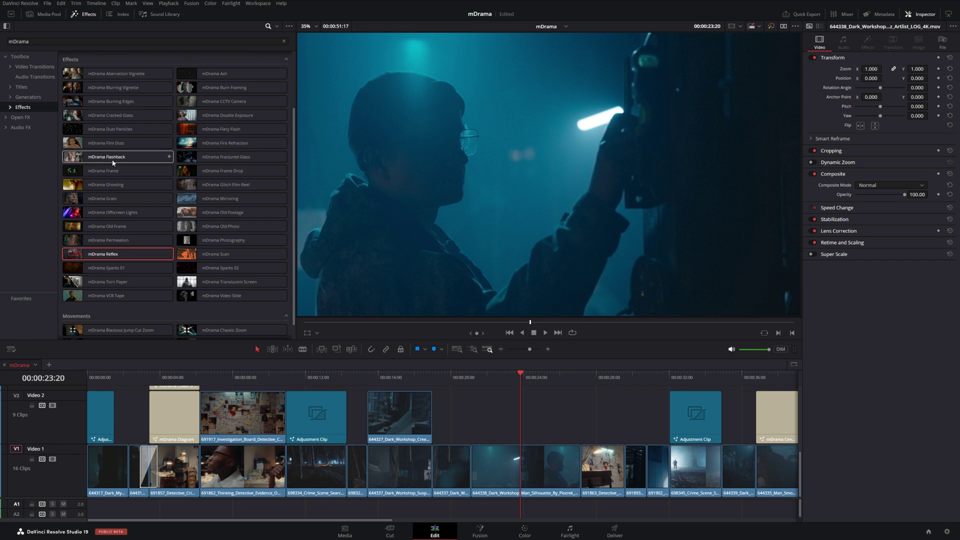
{"action": "left_click_drag", "start_coordinate": [117, 184], "coordinate": [511, 464]}
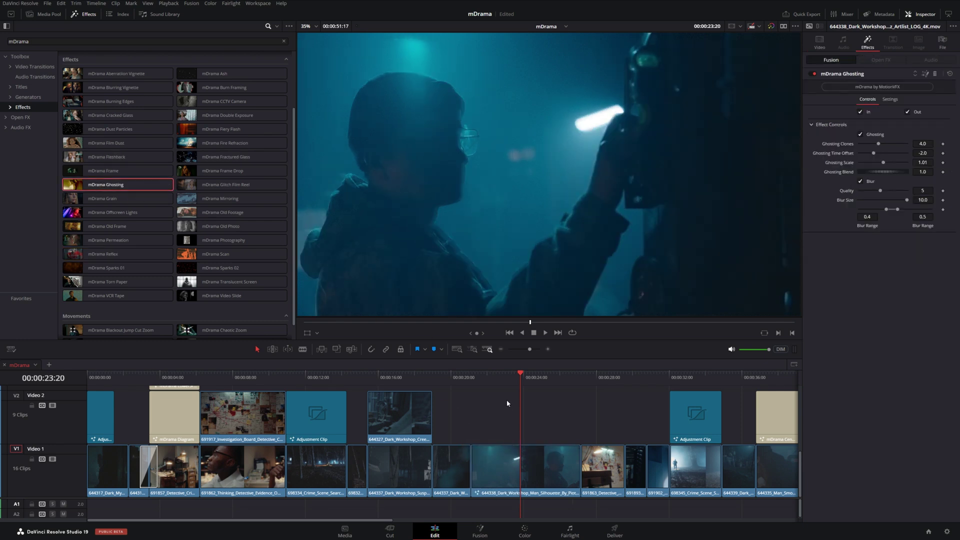
{"action": "left_click_drag", "start_coordinate": [474, 383], "coordinate": [511, 387]}
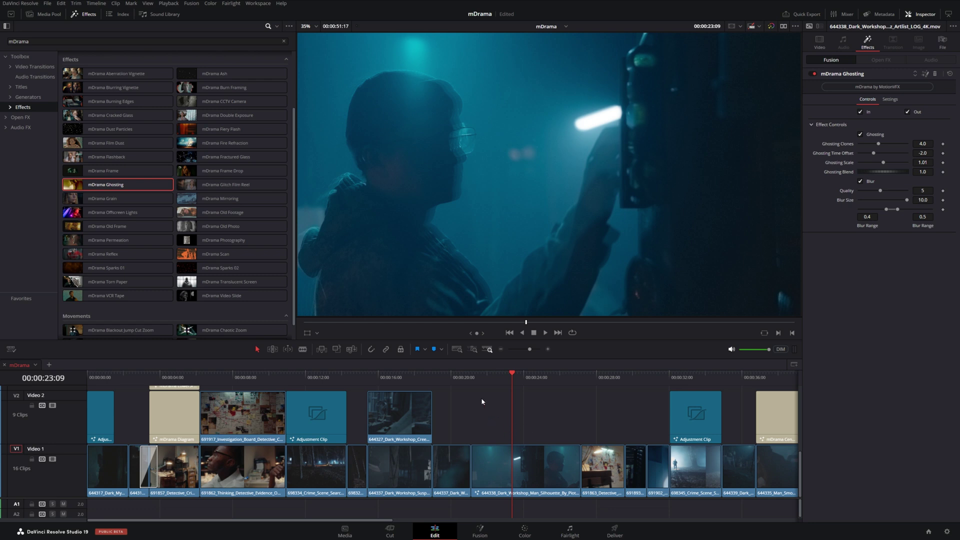
Add the mDrama Frame Drop effect to the blue man-silhouette clip, expand its controls and play the shot.
{"action": "left_click_drag", "start_coordinate": [217, 170], "coordinate": [519, 459]}
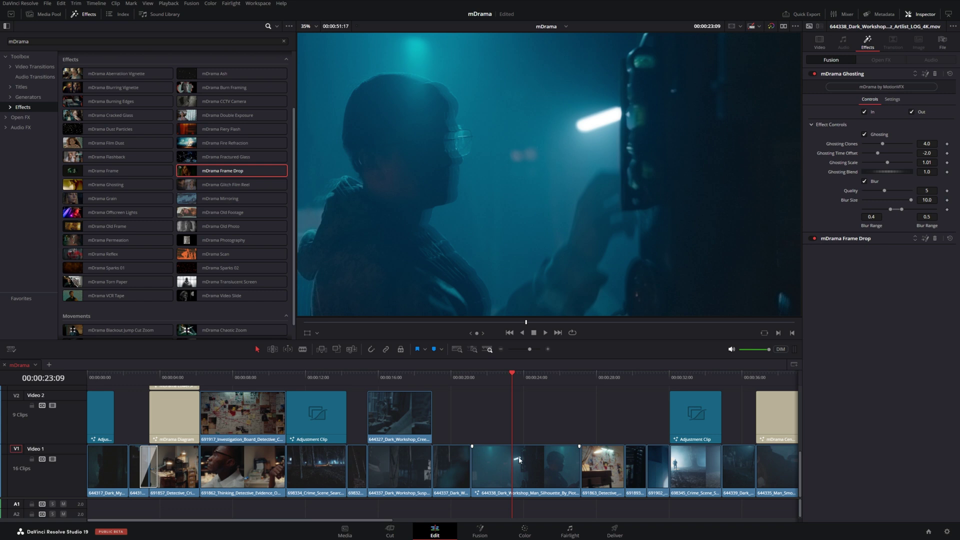
{"action": "left_click", "coordinate": [848, 239]}
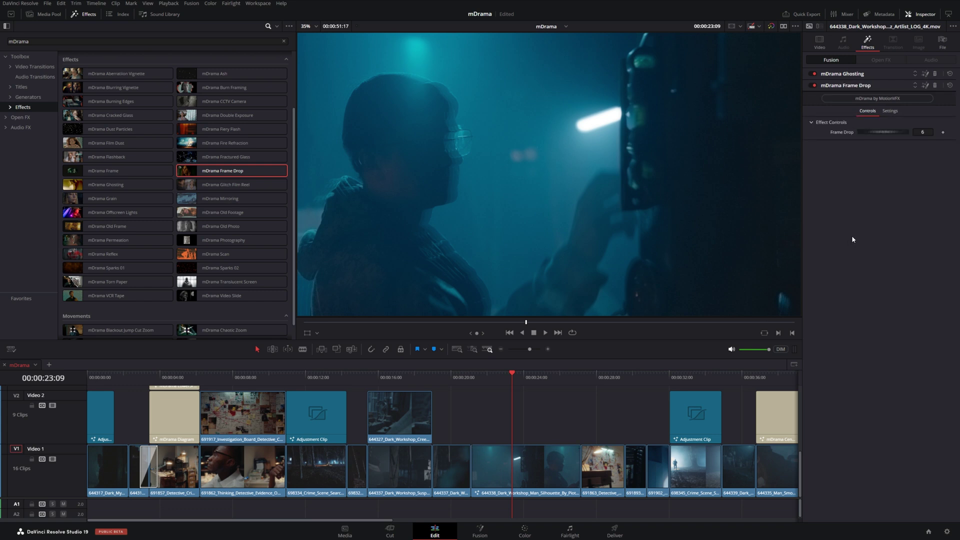
{"action": "left_click_drag", "start_coordinate": [488, 381], "coordinate": [479, 383]}
{"action": "key", "text": "space"}
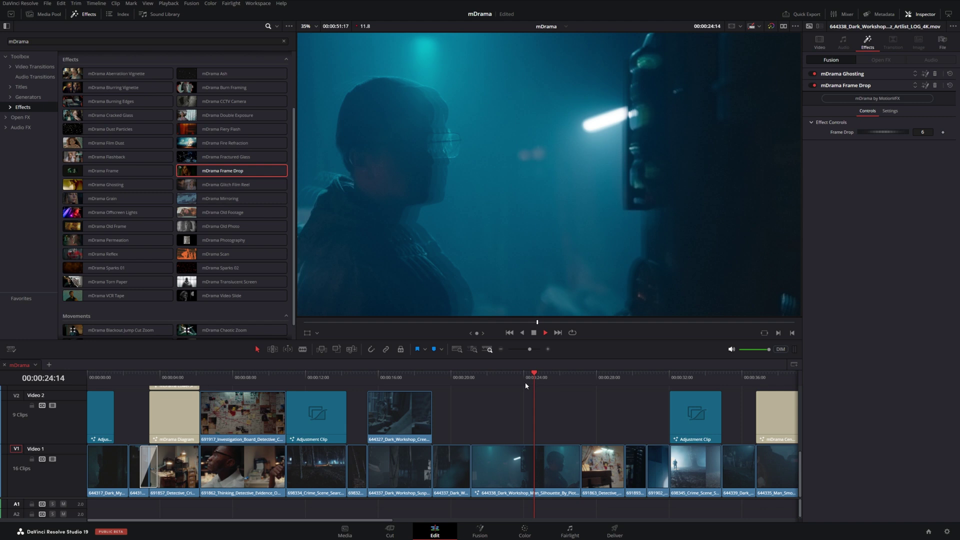
{"action": "left_click_drag", "start_coordinate": [493, 379], "coordinate": [510, 379]}
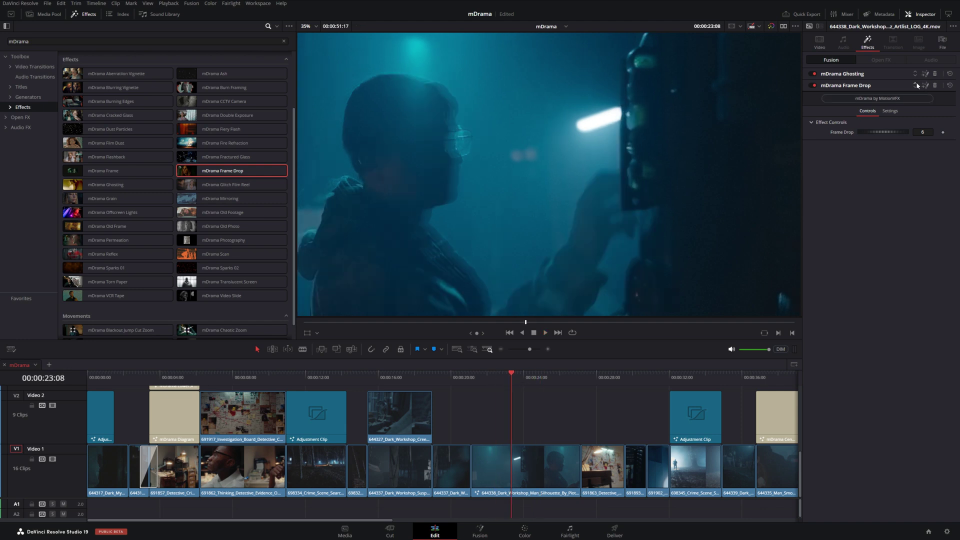
Move Frame Drop ahead of Ghosting in the silhouette clip's effect order and play the shot from its start.
{"action": "left_click", "coordinate": [915, 84]}
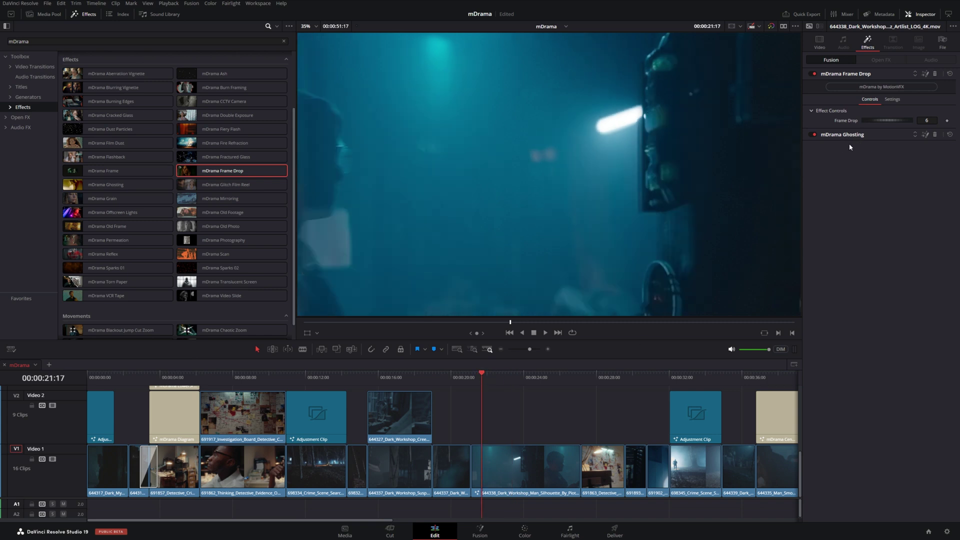
{"action": "left_click_drag", "start_coordinate": [479, 380], "coordinate": [477, 381]}
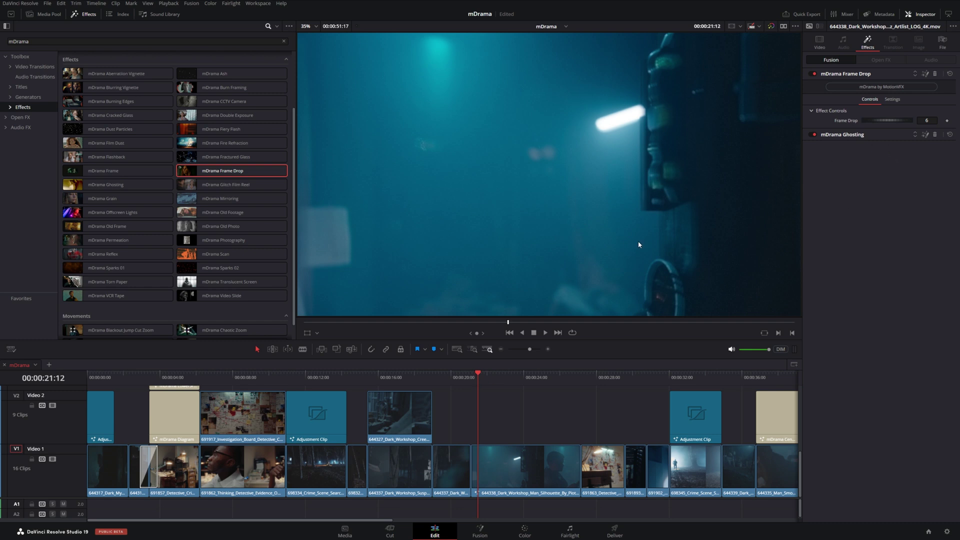
{"action": "key", "text": "space"}
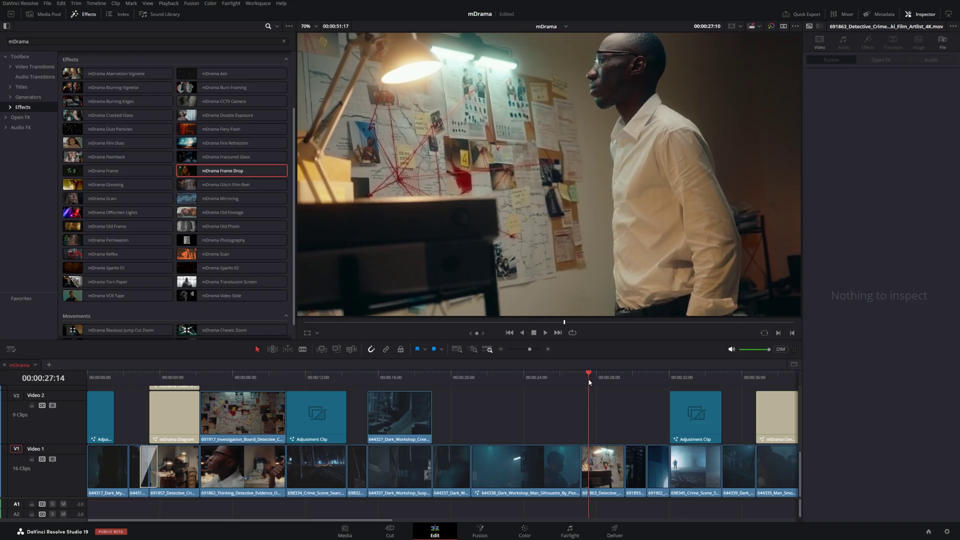
Copy the forest adjustment clip above the detective-board shot, remove the copy's Reflex effect and lengthen it up to the next adjustment clip.
{"action": "left_click_drag", "start_coordinate": [589, 382], "coordinate": [612, 382]}
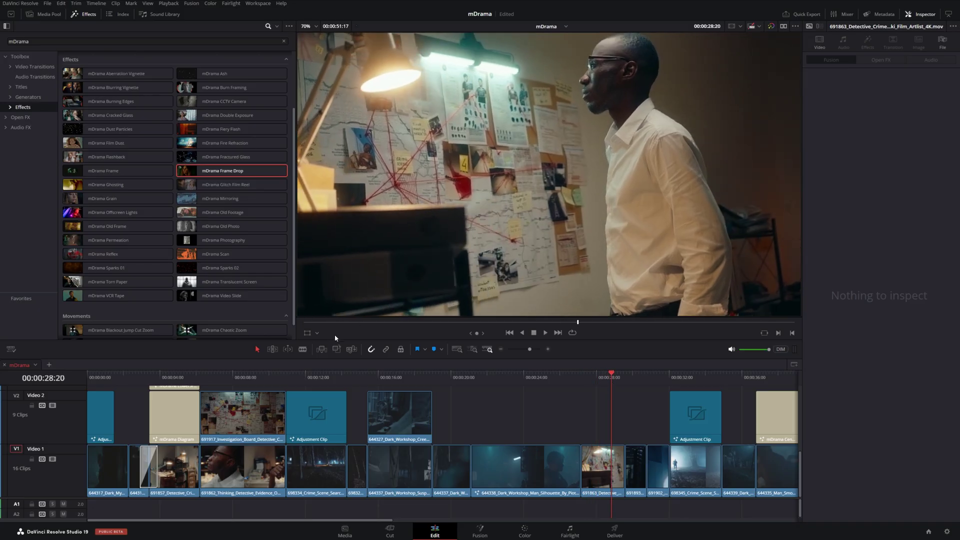
{"action": "left_click_drag", "start_coordinate": [314, 411], "coordinate": [609, 410]}
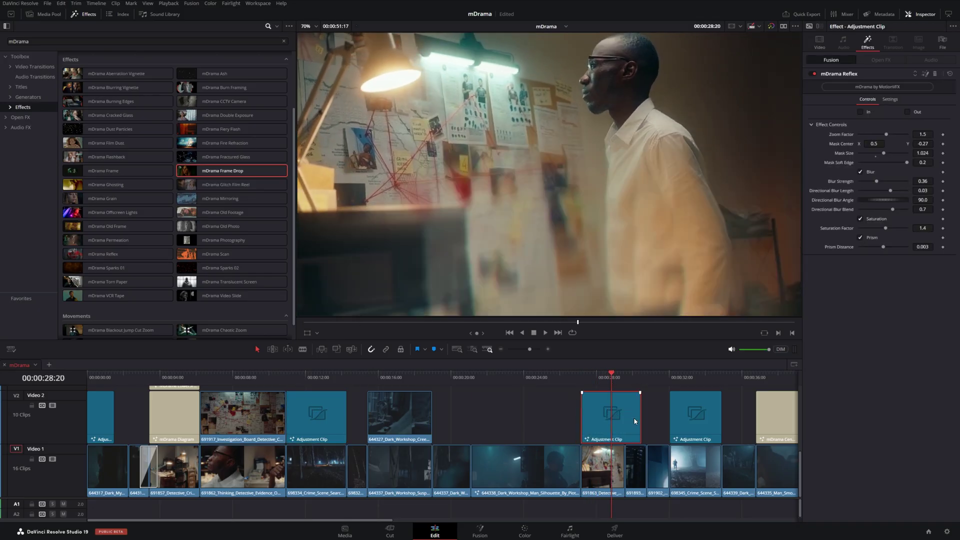
{"action": "left_click", "coordinate": [933, 75]}
{"action": "left_click_drag", "start_coordinate": [640, 415], "coordinate": [669, 415]}
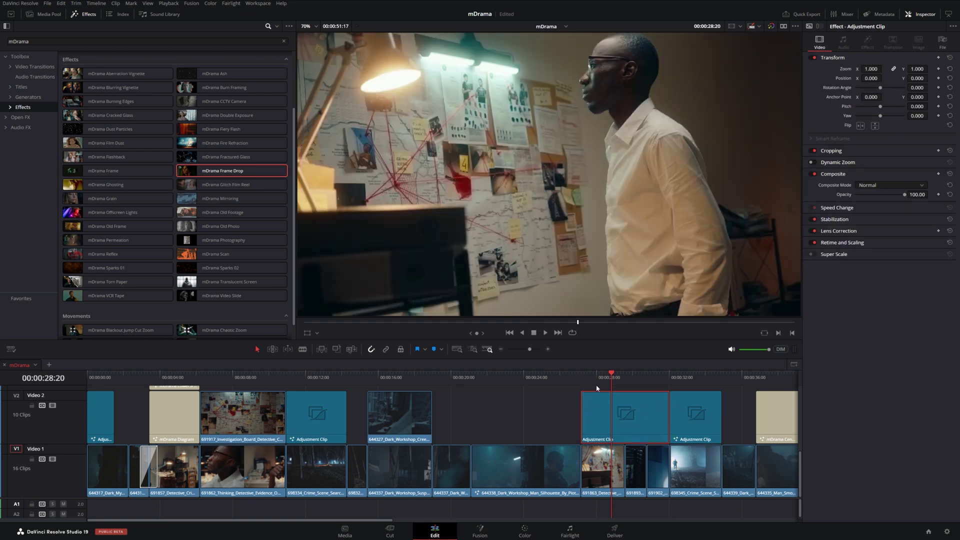
{"action": "left_click_drag", "start_coordinate": [634, 382], "coordinate": [604, 388]}
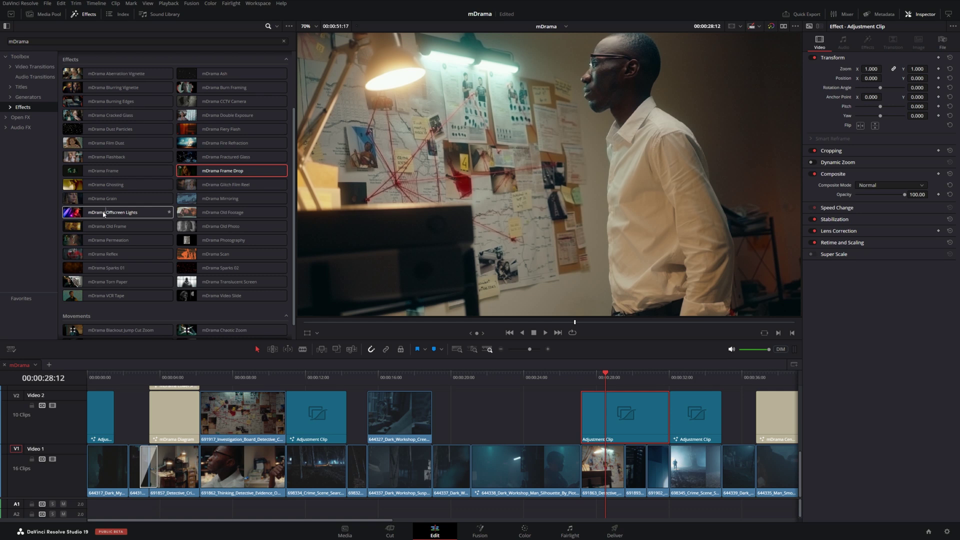
Apply mDrama Offscreen Lights to the new adjustment clip and extend the clip to the end of the shot with the two running men.
{"action": "left_click_drag", "start_coordinate": [95, 212], "coordinate": [625, 415]}
{"action": "key", "text": "Up"}
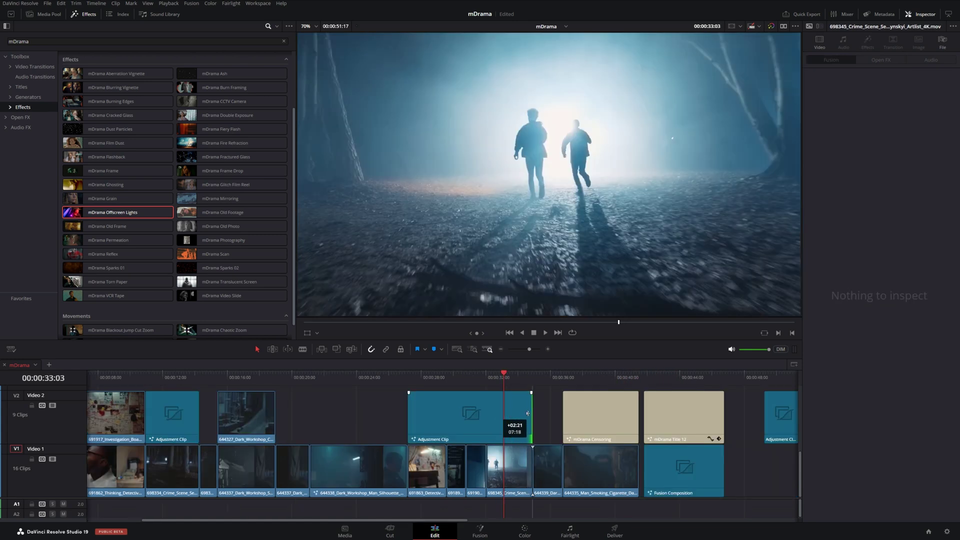
{"action": "left_click_drag", "start_coordinate": [528, 413], "coordinate": [527, 414]}
{"action": "mouse_move", "coordinate": [504, 381]}
{"action": "left_mouse_down"}
{"action": "mouse_move", "coordinate": [476, 381]}
{"action": "mouse_move", "coordinate": [525, 383]}
{"action": "mouse_move", "coordinate": [501, 383]}
{"action": "left_mouse_up"}
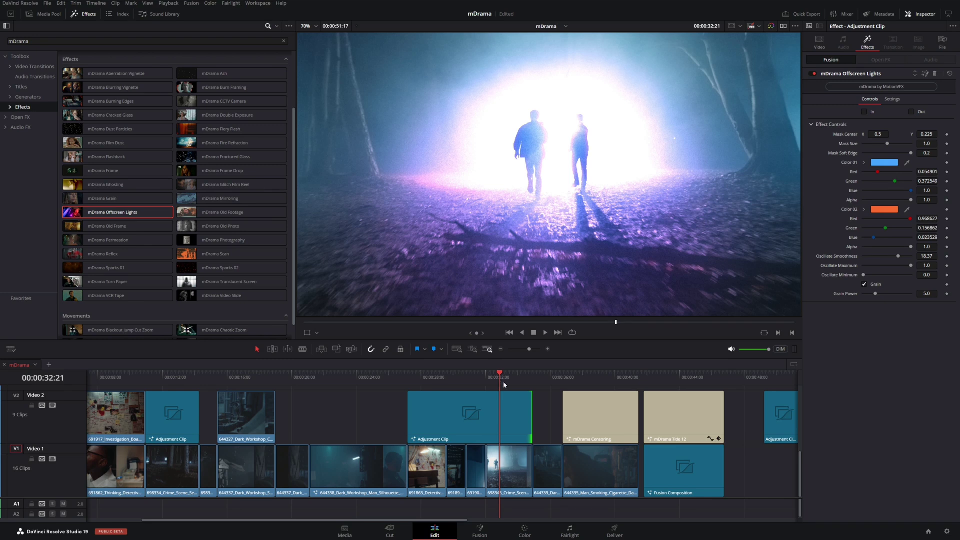
Set the Offscreen Lights effect's Oscillate Smoothness to 6.3 and scrub through the running men shot.
{"action": "left_click_drag", "start_coordinate": [503, 382], "coordinate": [499, 383]}
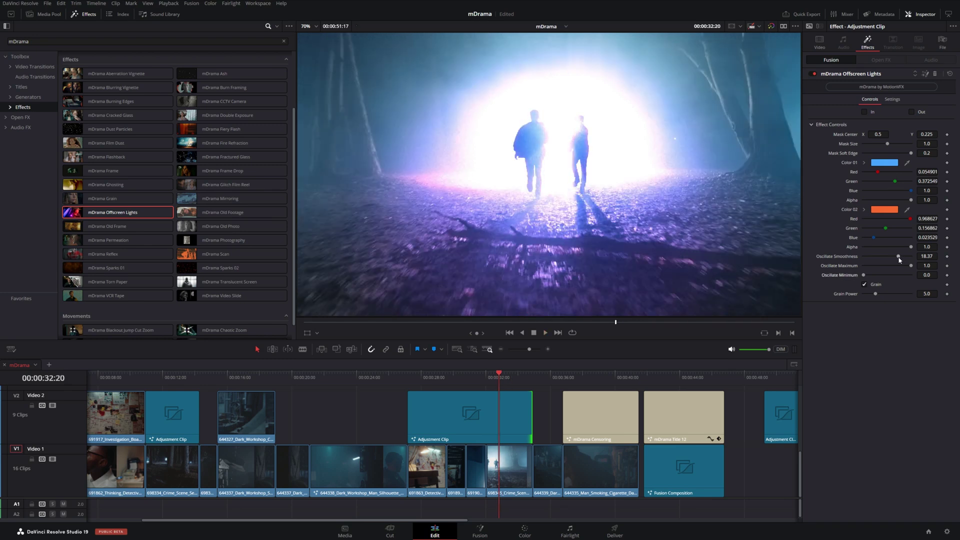
{"action": "left_click_drag", "start_coordinate": [883, 259], "coordinate": [873, 261]}
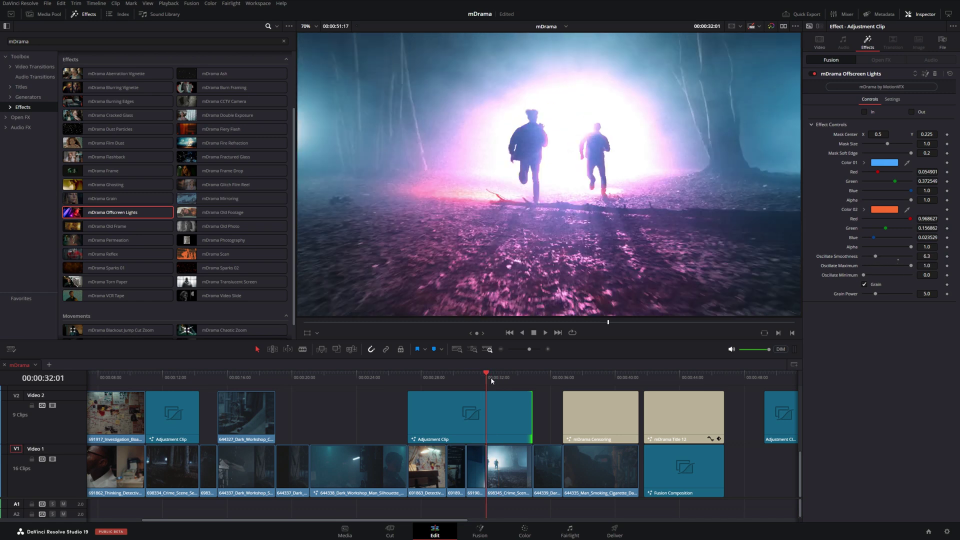
{"action": "mouse_move", "coordinate": [488, 378]}
{"action": "left_mouse_down"}
{"action": "mouse_move", "coordinate": [516, 379]}
{"action": "mouse_move", "coordinate": [505, 379]}
{"action": "left_mouse_up"}
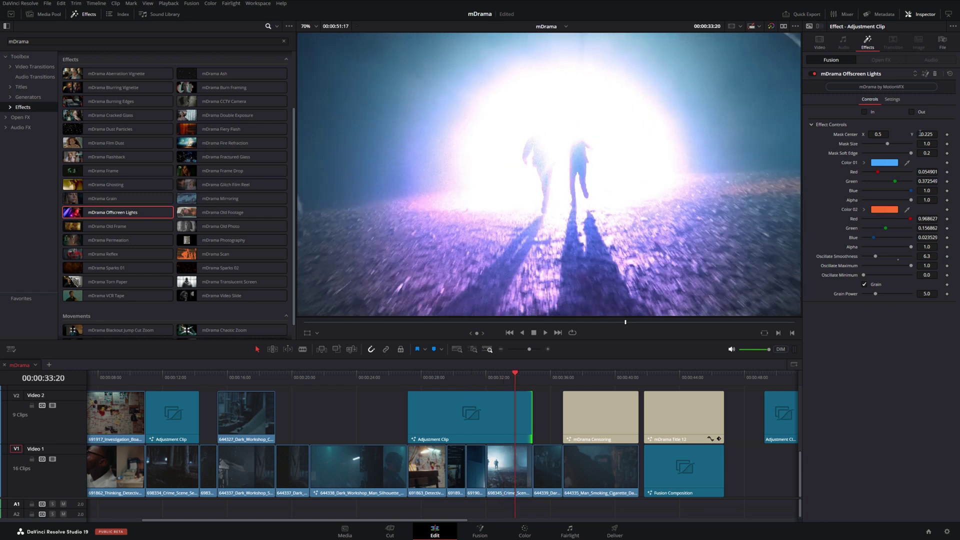
Set the Offscreen Lights effect's Mask Center to X 0.5 and Y 0.554, and turn off Grain.
{"action": "left_click_drag", "start_coordinate": [920, 134], "coordinate": [942, 134]}
{"action": "left_click_drag", "start_coordinate": [878, 134], "coordinate": [915, 155]}
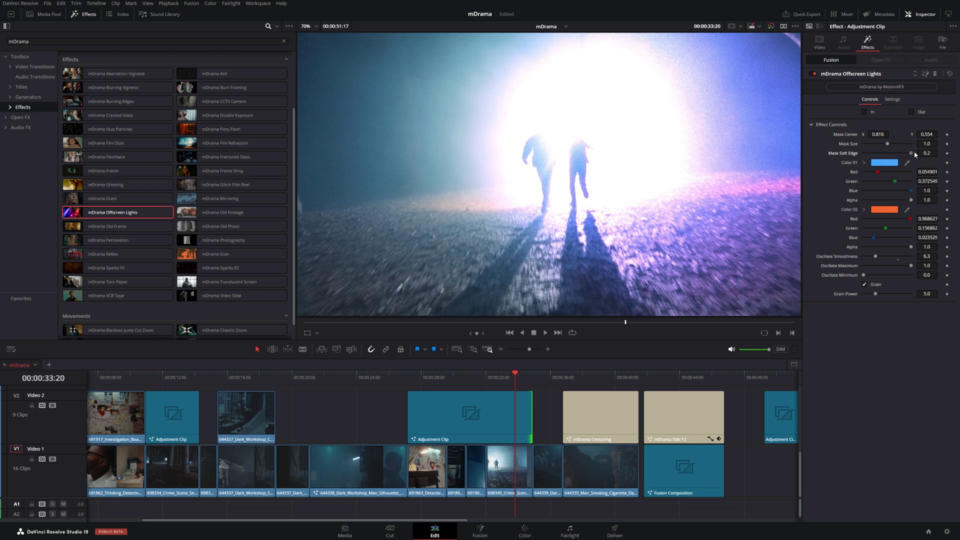
{"action": "double_click", "coordinate": [863, 134]}
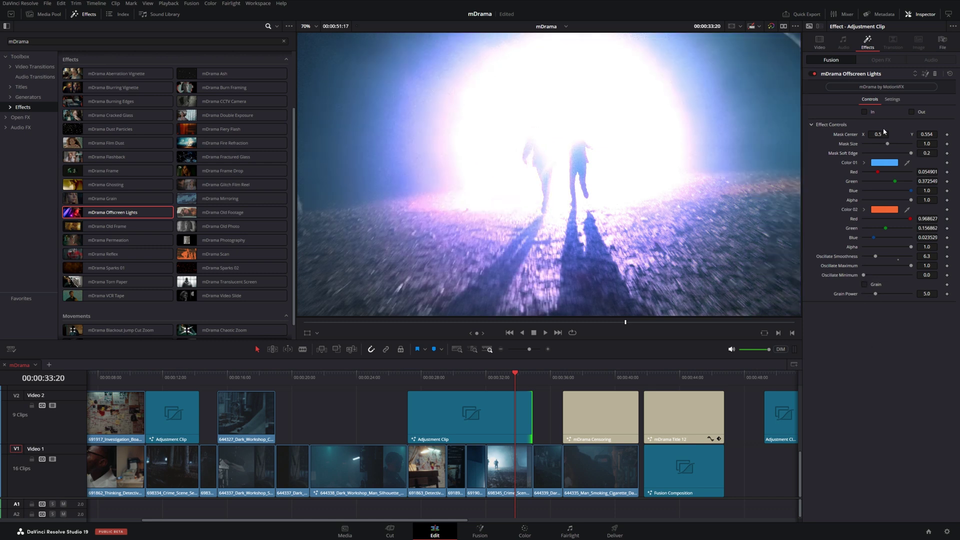
Lower the opacity of the adjustment clip that carries the Offscreen Lights effect.
{"action": "left_click", "coordinate": [487, 415]}
{"action": "left_click", "coordinate": [818, 43]}
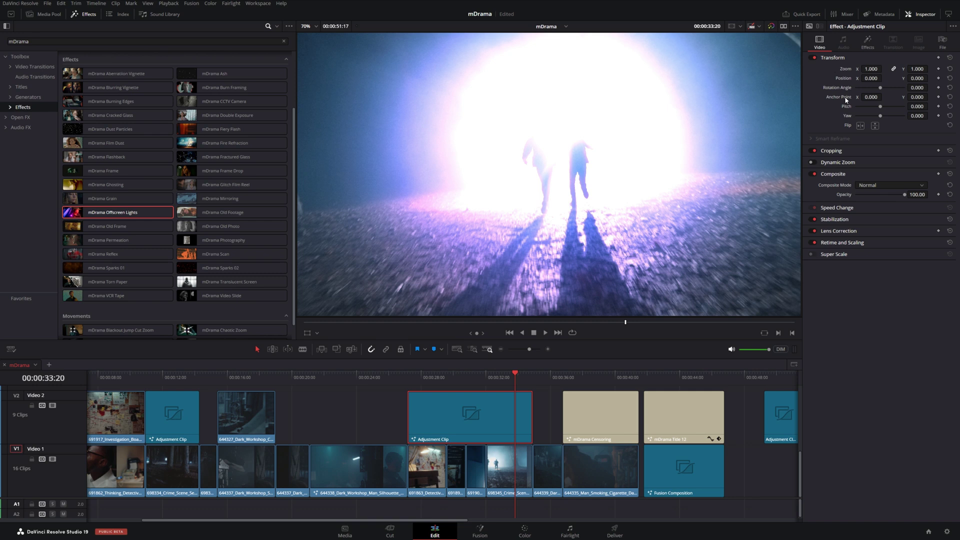
{"action": "left_click_drag", "start_coordinate": [905, 195], "coordinate": [883, 196]}
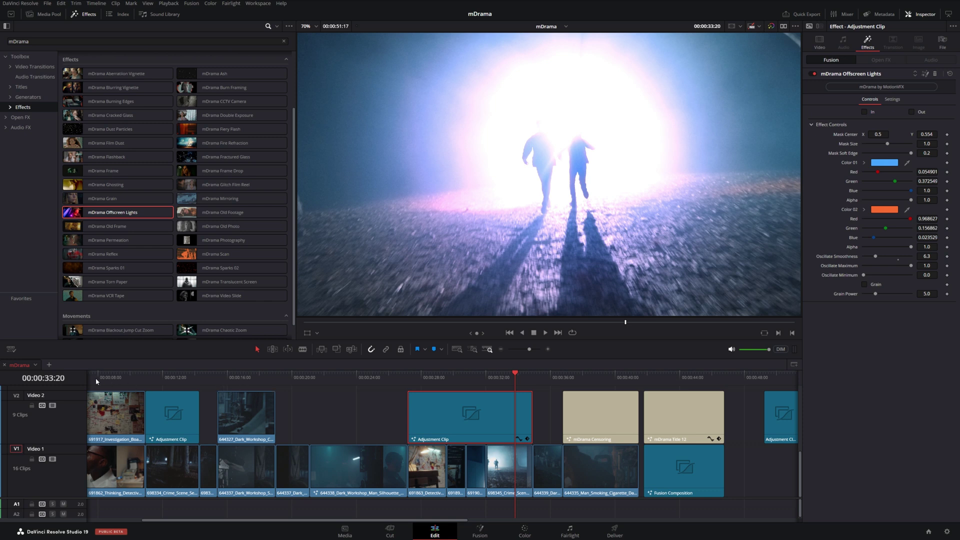
Combine the two stacked Dark Workshop clips near 00:00:17:03 into one Fusion clip.
{"action": "left_click", "coordinate": [245, 380]}
{"action": "scroll", "coordinate": [270, 386], "scroll_direction": "down", "scroll_amount": 2}
{"action": "scroll", "coordinate": [287, 390], "scroll_direction": "up", "scroll_amount": 7}
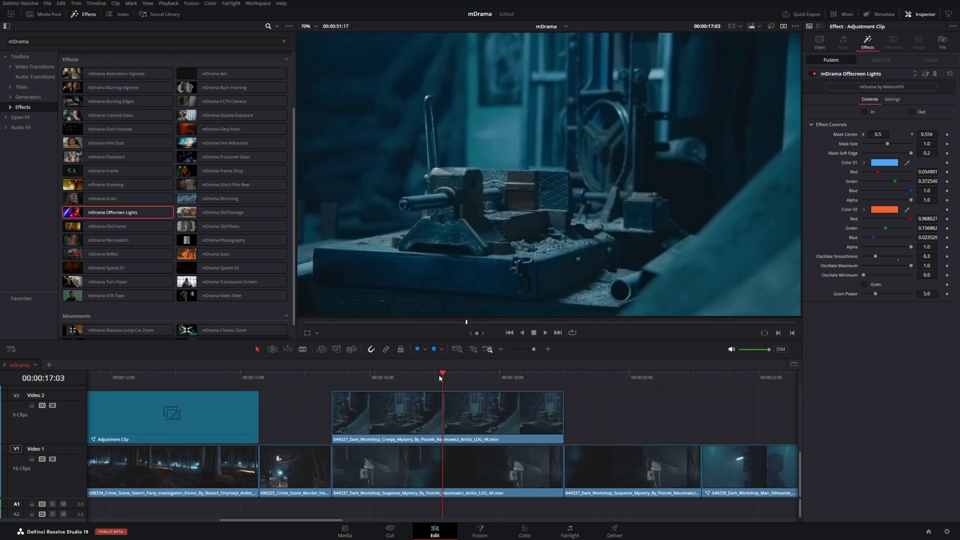
{"action": "left_click", "coordinate": [390, 456]}
{"action": "left_click", "coordinate": [398, 430], "text": "ctrl"}
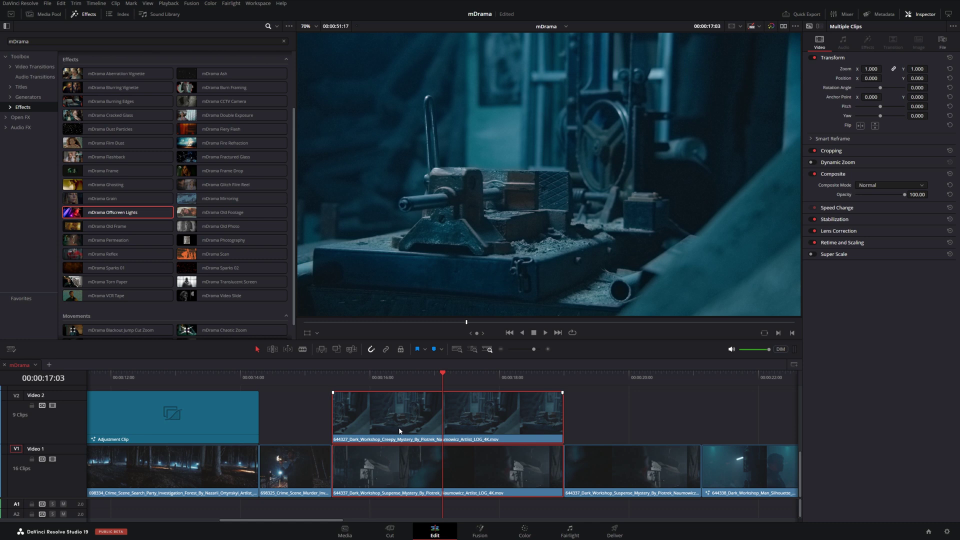
{"action": "key", "text": "ctrl+shift+f"}
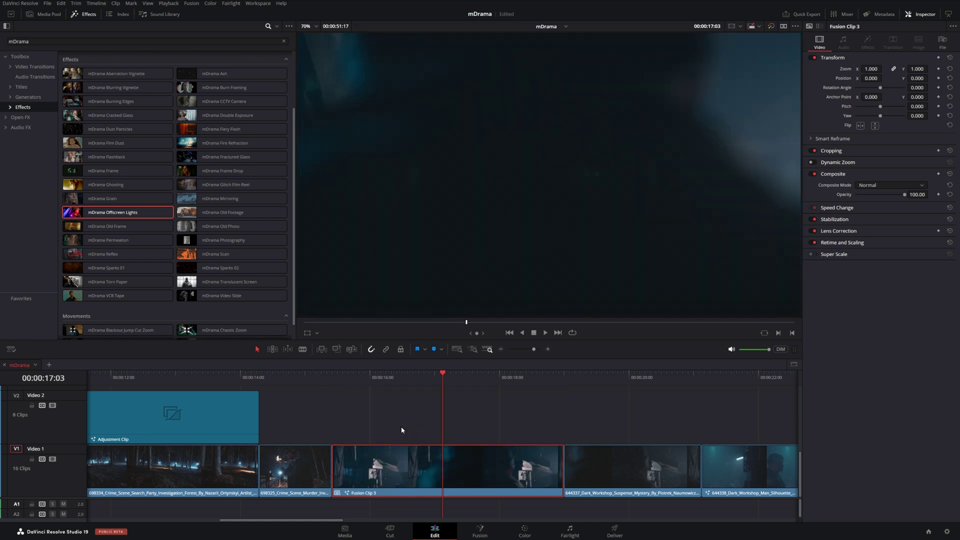
Apply mDrama Cracked Glass to the workshop Fusion clip, scrub across it and expand its Effect Controls.
{"action": "left_click_drag", "start_coordinate": [91, 118], "coordinate": [405, 462]}
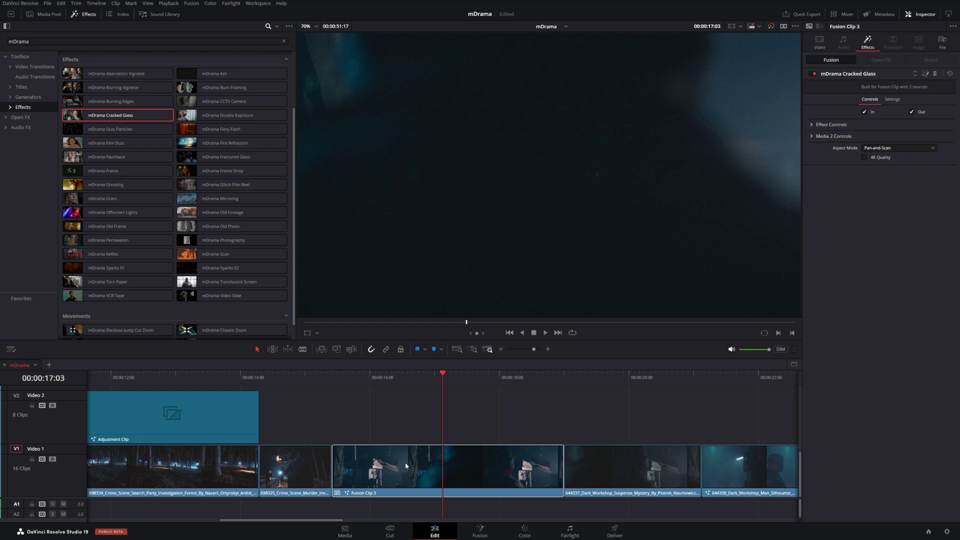
{"action": "left_click_drag", "start_coordinate": [344, 383], "coordinate": [415, 393]}
{"action": "left_click", "coordinate": [812, 125]}
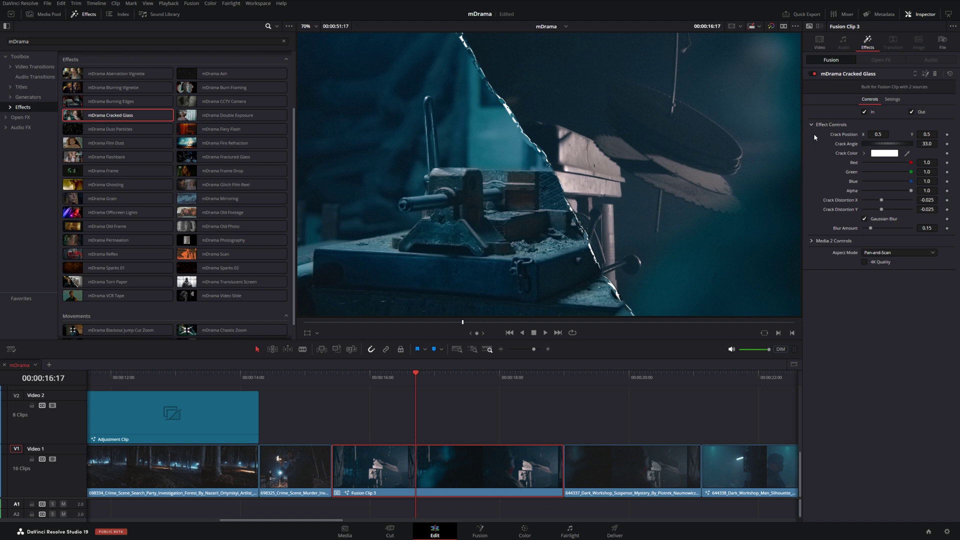
Set the Cracked Glass effect's Crack Angle to 35.6, keep Crack Position at 0.5, and scrub through the split shot.
{"action": "mouse_move", "coordinate": [882, 145]}
{"action": "left_mouse_down"}
{"action": "mouse_move", "coordinate": [895, 146]}
{"action": "mouse_move", "coordinate": [883, 148]}
{"action": "left_mouse_up"}
{"action": "mouse_move", "coordinate": [878, 134]}
{"action": "left_mouse_down"}
{"action": "mouse_move", "coordinate": [868, 134]}
{"action": "mouse_move", "coordinate": [900, 134]}
{"action": "mouse_move", "coordinate": [877, 134]}
{"action": "left_mouse_up"}
{"action": "left_click_drag", "start_coordinate": [886, 145], "coordinate": [886, 147]}
{"action": "left_click_drag", "start_coordinate": [388, 380], "coordinate": [464, 385]}
Combine the investigation board clip and the thinking detective clip beneath it into one Fusion clip.
{"action": "key", "text": "ctrl+minus"}
{"action": "scroll", "coordinate": [513, 409], "scroll_direction": "down", "scroll_amount": 2}
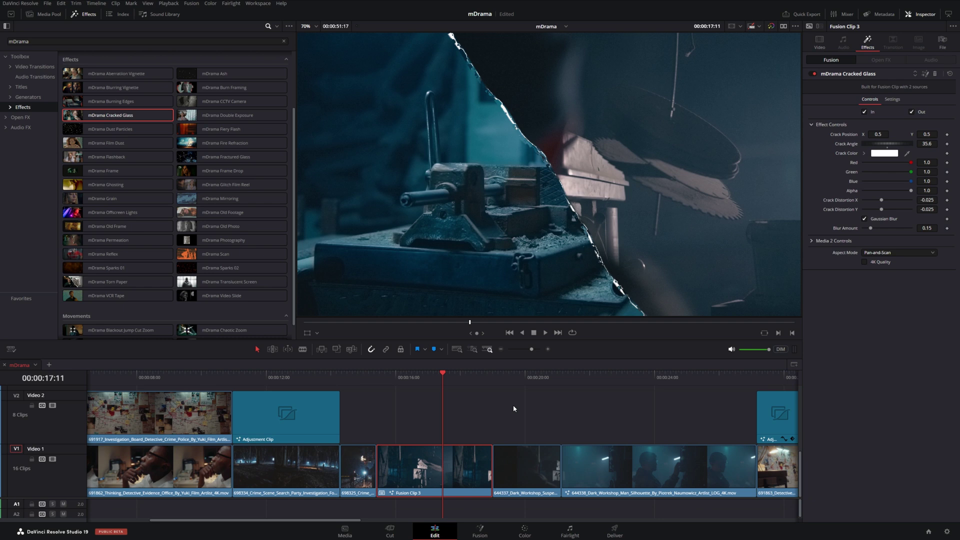
{"action": "left_click", "coordinate": [189, 380]}
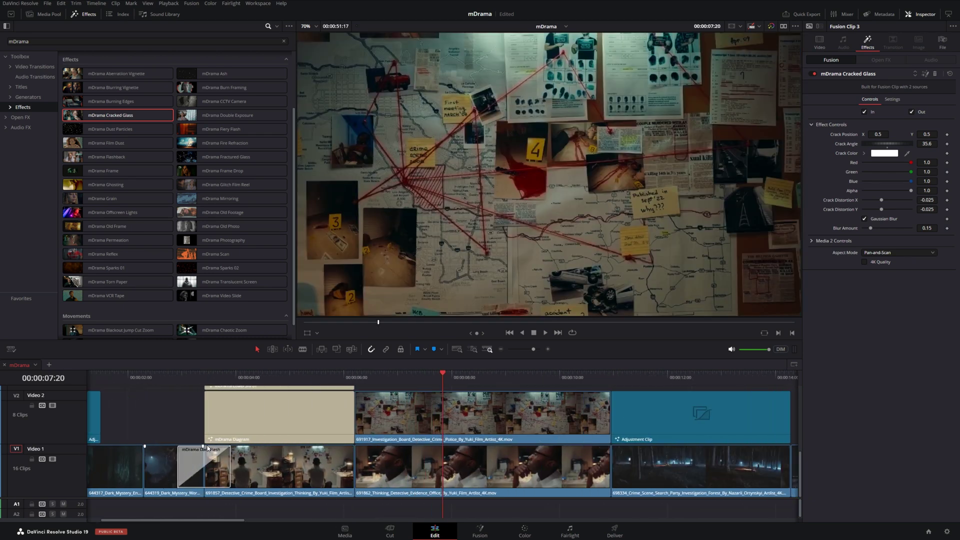
{"action": "left_click", "coordinate": [429, 462]}
{"action": "key", "text": "alt+f"}
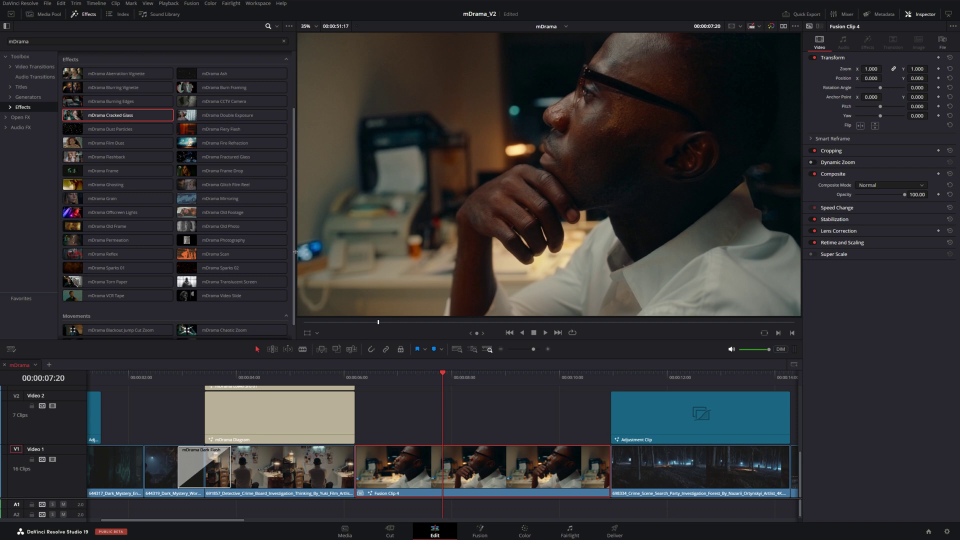
Apply mDrama Permeation to the thinking detective Fusion clip and scrub forward to 00:00:08:20.
{"action": "left_click_drag", "start_coordinate": [145, 240], "coordinate": [451, 468]}
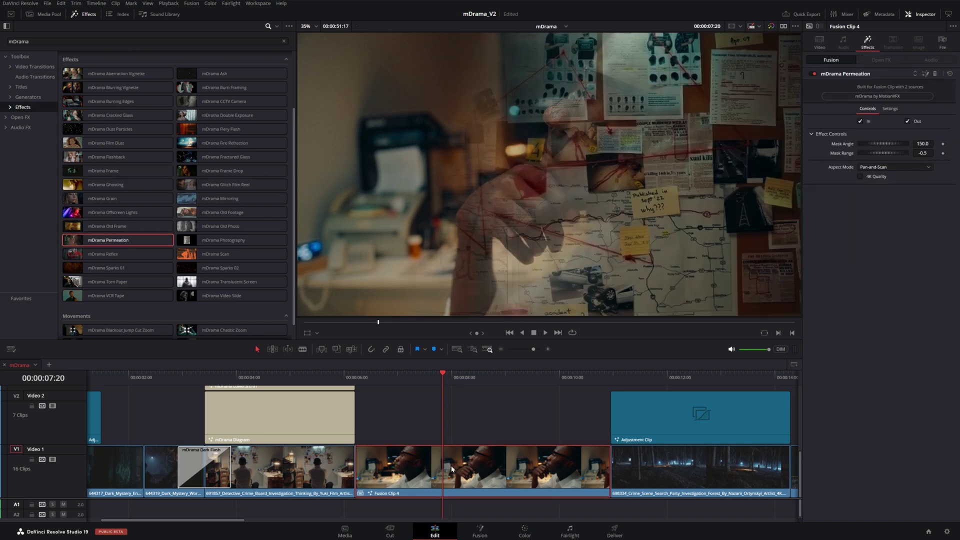
{"action": "left_click_drag", "start_coordinate": [487, 370], "coordinate": [495, 392]}
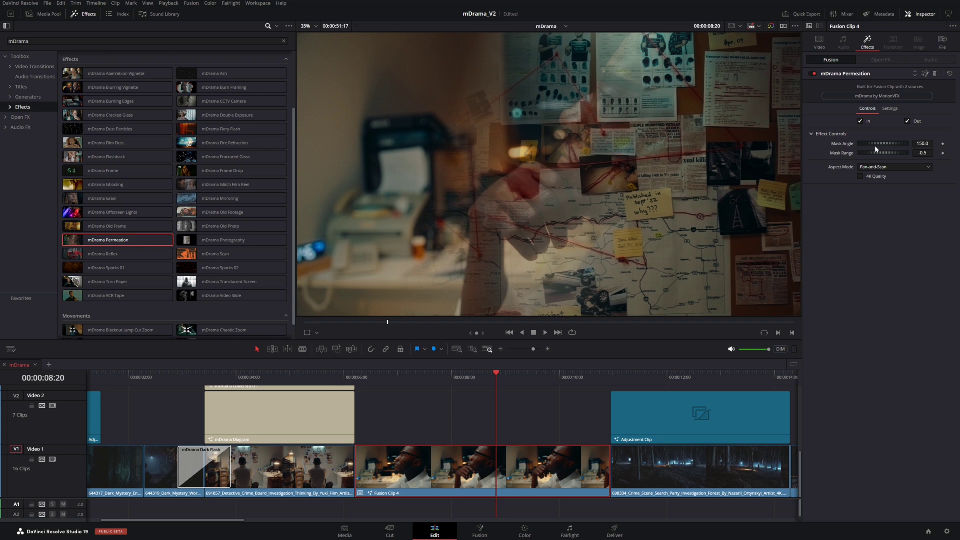
Set the Permeation effect's Mask Angle to 0 and Mask Range to -1.0, and scrub through the blended shot.
{"action": "left_click_drag", "start_coordinate": [882, 147], "coordinate": [908, 147]}
{"action": "left_click", "coordinate": [923, 143]}
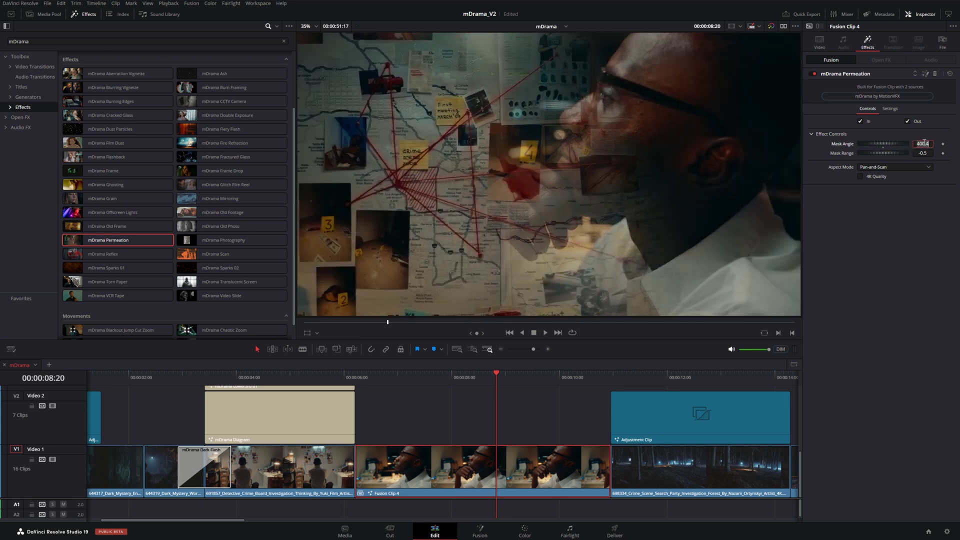
{"action": "type", "text": "0"}
{"action": "key", "text": "Tab"}
{"action": "left_click_drag", "start_coordinate": [889, 155], "coordinate": [912, 153]}
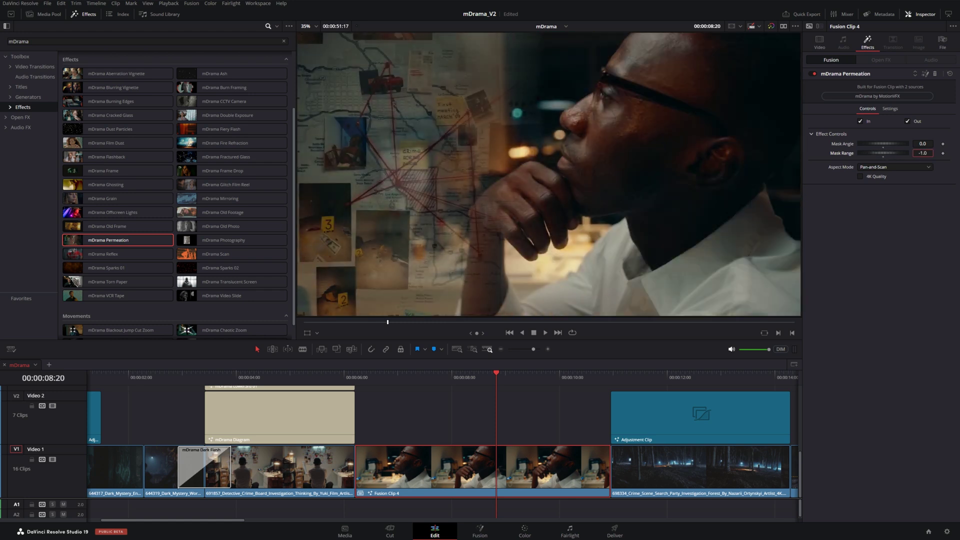
{"action": "left_click_drag", "start_coordinate": [396, 375], "coordinate": [458, 386]}
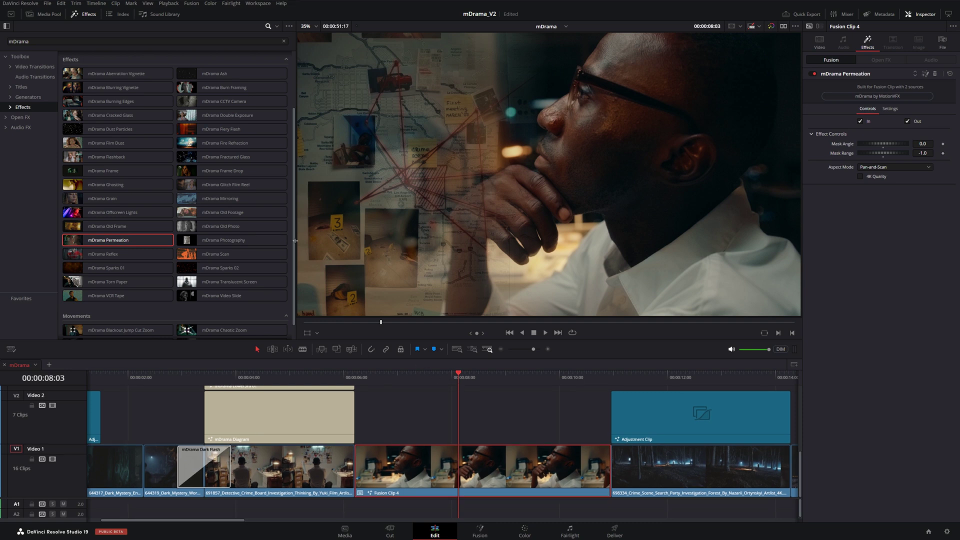
Delete the Offscreen Lights adjustment clip on Video 2 above the detective at the investigation board shot.
{"action": "scroll", "coordinate": [295, 245], "scroll_direction": "down", "scroll_amount": 1}
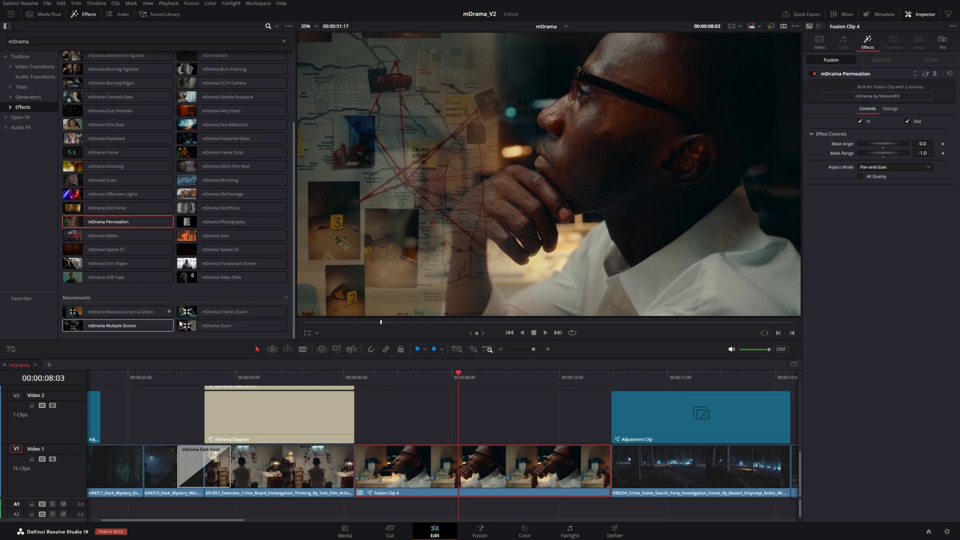
{"action": "scroll", "coordinate": [400, 412], "scroll_direction": "down", "scroll_amount": 2}
{"action": "scroll", "coordinate": [400, 410], "scroll_direction": "down", "scroll_amount": 3}
{"action": "left_click", "coordinate": [385, 379]}
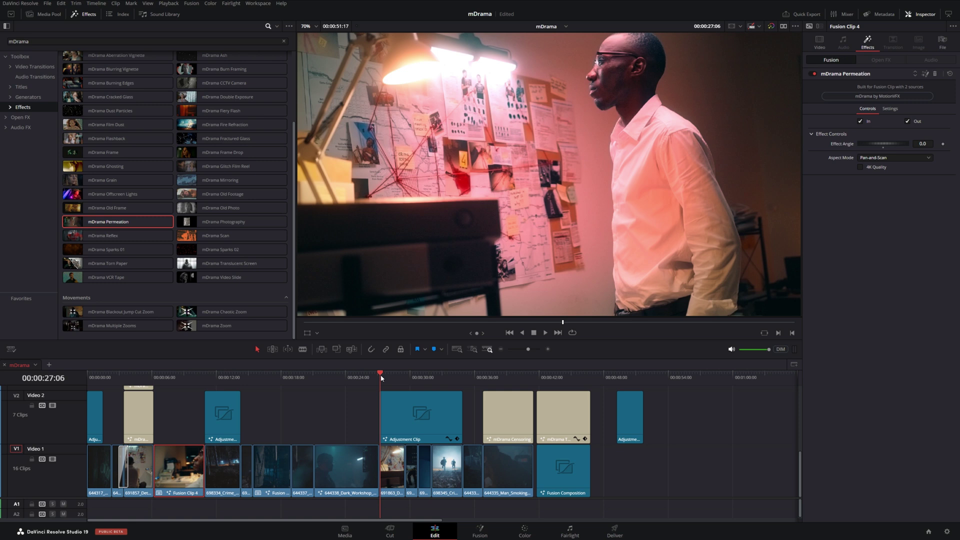
{"action": "left_click_drag", "start_coordinate": [386, 378], "coordinate": [389, 379]}
{"action": "scroll", "coordinate": [465, 414], "scroll_direction": "up", "scroll_amount": 3}
{"action": "left_click", "coordinate": [494, 418]}
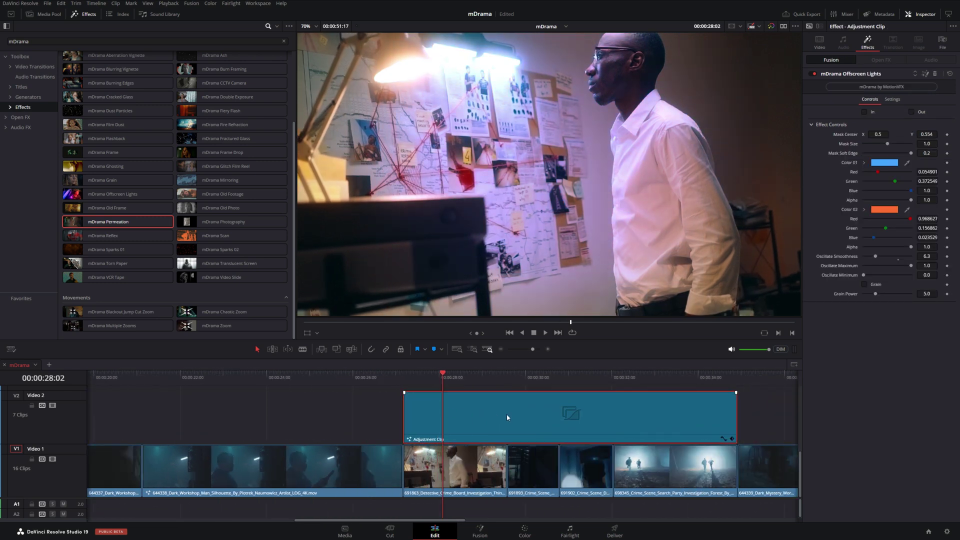
{"action": "key", "text": "Delete"}
Apply the mDrama Blackout Jump Cut Zoom movement to the detective board clip and scrub through it to 00:00:28:03.
{"action": "left_click_drag", "start_coordinate": [104, 314], "coordinate": [457, 466]}
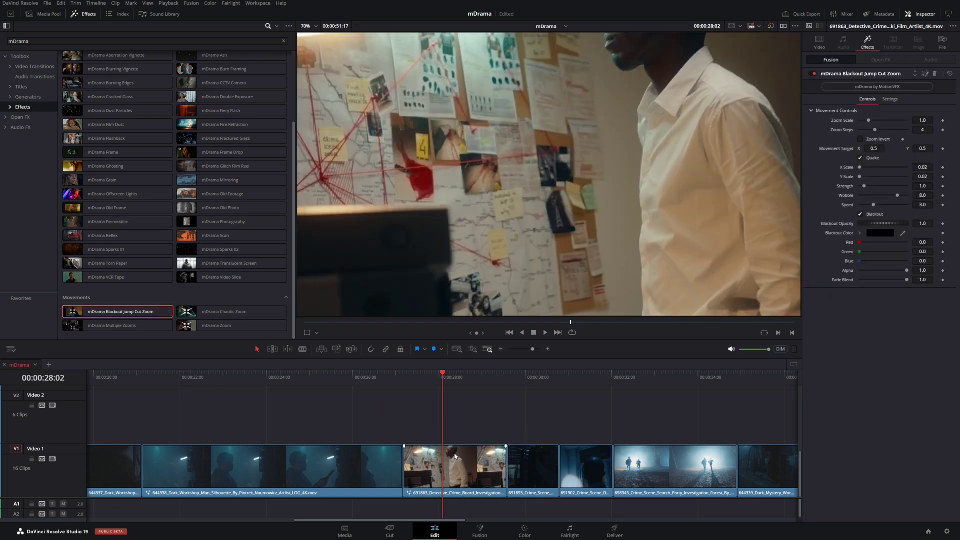
{"action": "left_click", "coordinate": [401, 381]}
{"action": "left_click_drag", "start_coordinate": [402, 382], "coordinate": [446, 379]}
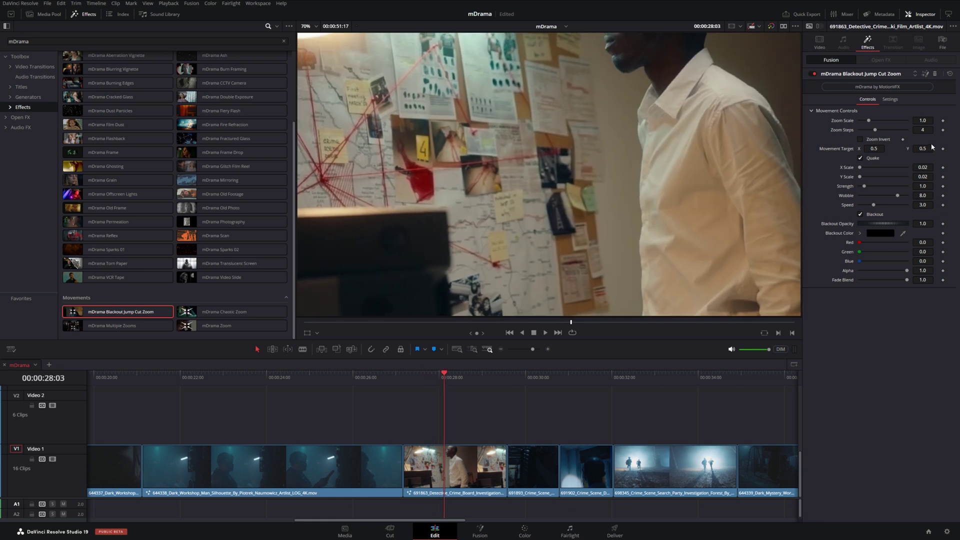
Set the Blackout Jump Cut Zoom's Movement Target Y to 0.98 and its Y Scale to 0.02.
{"action": "mouse_move", "coordinate": [923, 148]}
{"action": "left_mouse_down"}
{"action": "mouse_move", "coordinate": [954, 148]}
{"action": "mouse_move", "coordinate": [922, 146]}
{"action": "left_mouse_up"}
{"action": "left_click", "coordinate": [925, 149]}
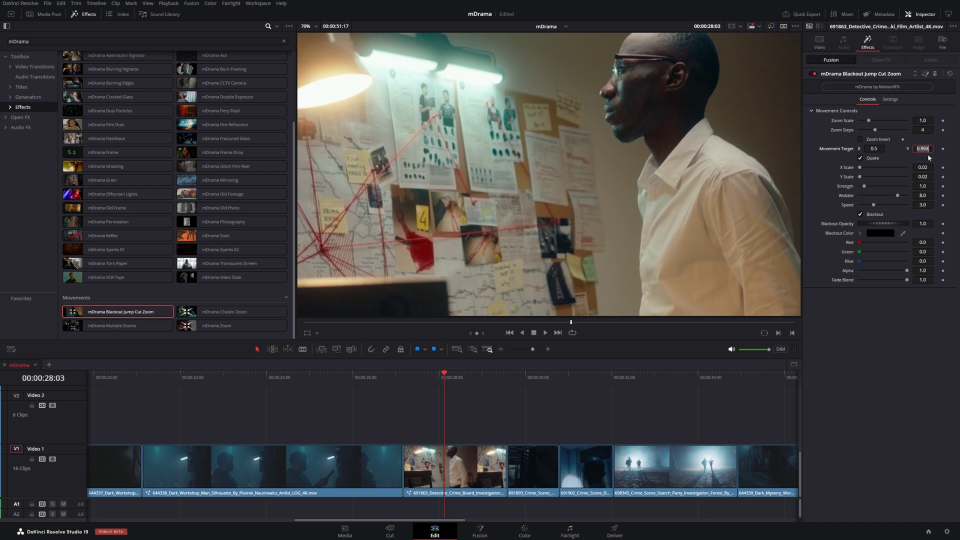
{"action": "key", "text": "Return"}
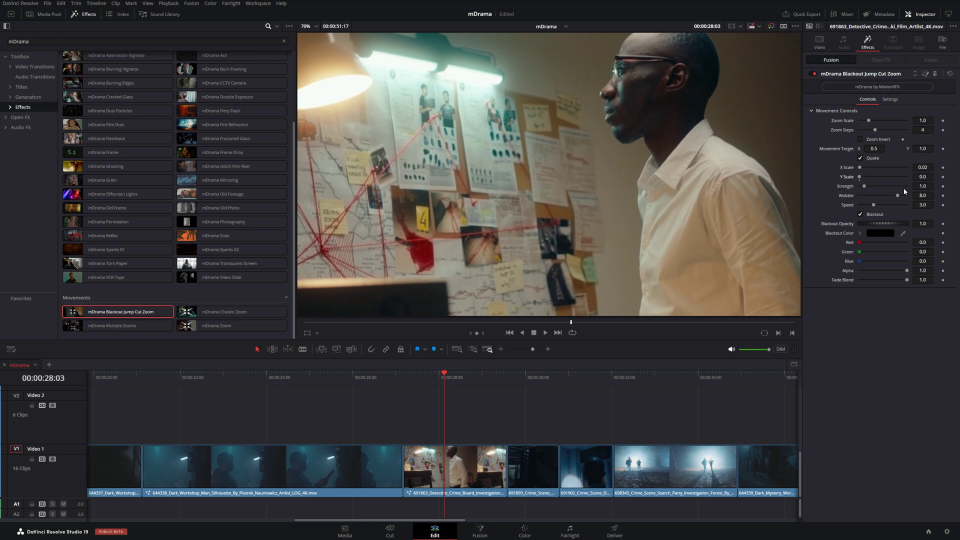
{"action": "left_click_drag", "start_coordinate": [925, 148], "coordinate": [921, 176]}
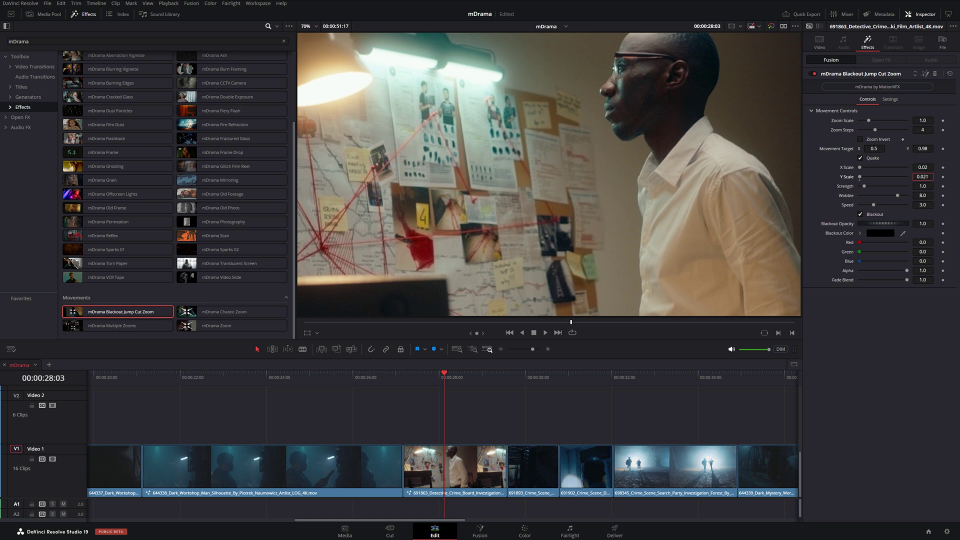
{"action": "type", "text": ".02"}
{"action": "key", "text": "Return"}
Set the Blackout Jump Cut Zoom's Y Scale to 0.0 and its Movement Target Y to 1.
{"action": "key", "text": "space"}
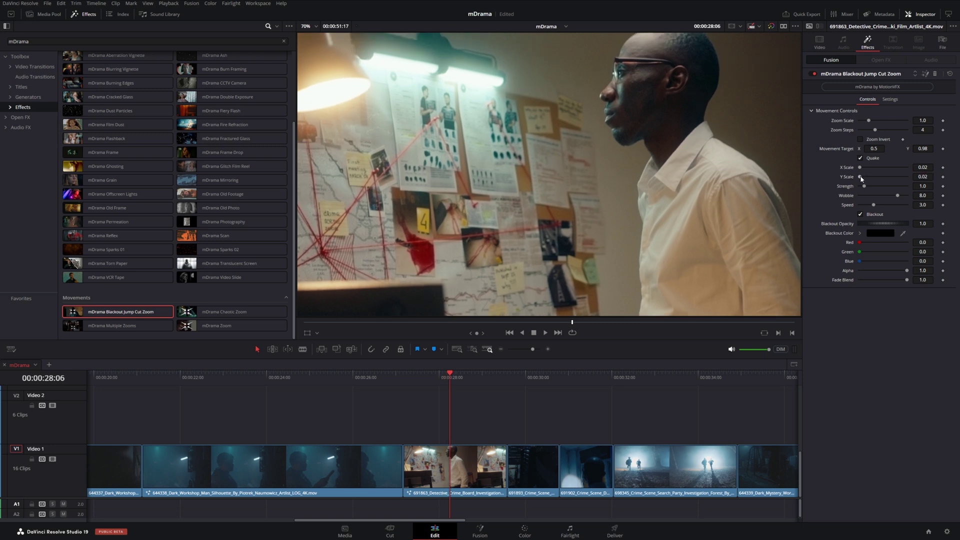
{"action": "left_click_drag", "start_coordinate": [861, 178], "coordinate": [846, 178]}
{"action": "left_click", "coordinate": [922, 149]}
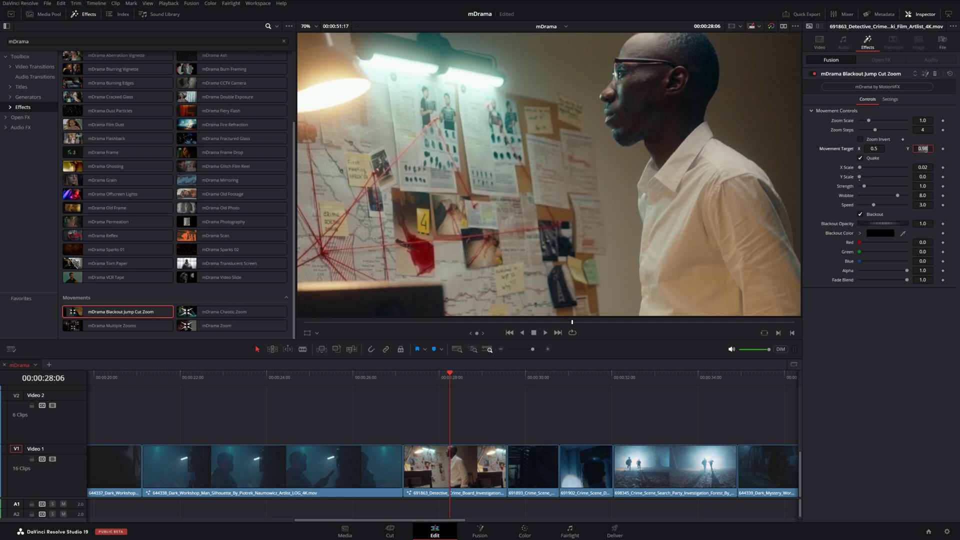
{"action": "type", "text": "1"}
{"action": "key", "text": "Return"}
Compare Zoom Steps values of 2 and 7 while scrubbing through the detective board shot.
{"action": "left_click_drag", "start_coordinate": [420, 381], "coordinate": [490, 383]}
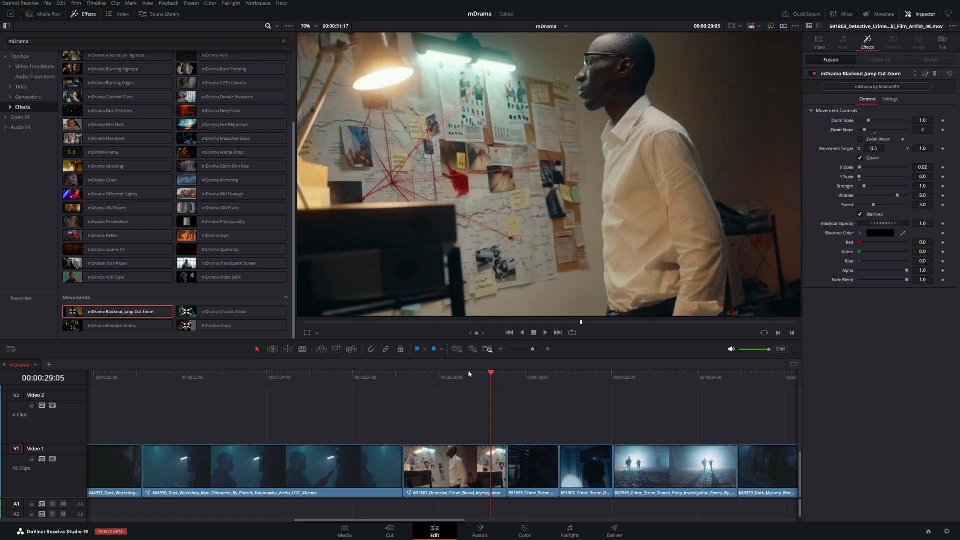
{"action": "mouse_move", "coordinate": [410, 378]}
{"action": "left_mouse_down"}
{"action": "mouse_move", "coordinate": [507, 371]}
{"action": "mouse_move", "coordinate": [424, 372]}
{"action": "left_mouse_up"}
{"action": "left_click_drag", "start_coordinate": [865, 131], "coordinate": [890, 131]}
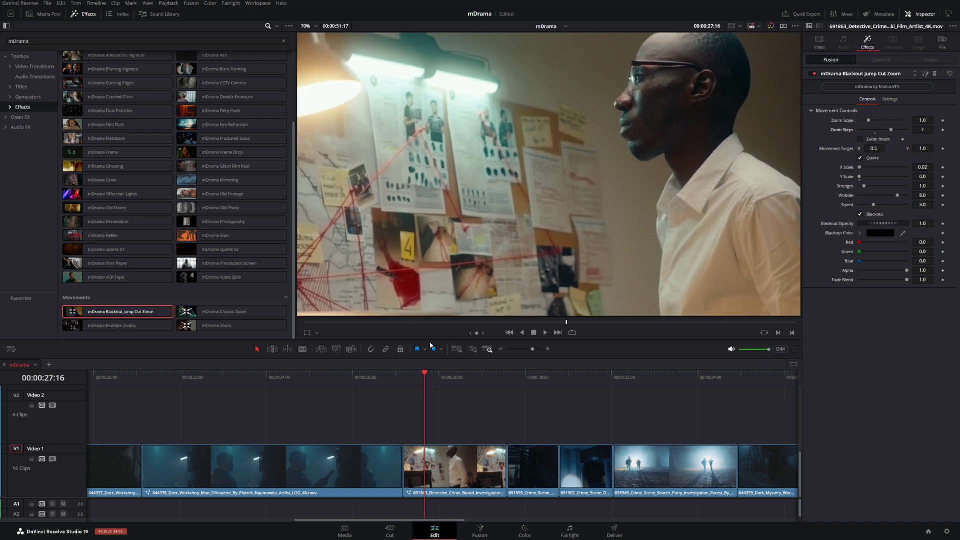
{"action": "left_click_drag", "start_coordinate": [425, 374], "coordinate": [460, 377]}
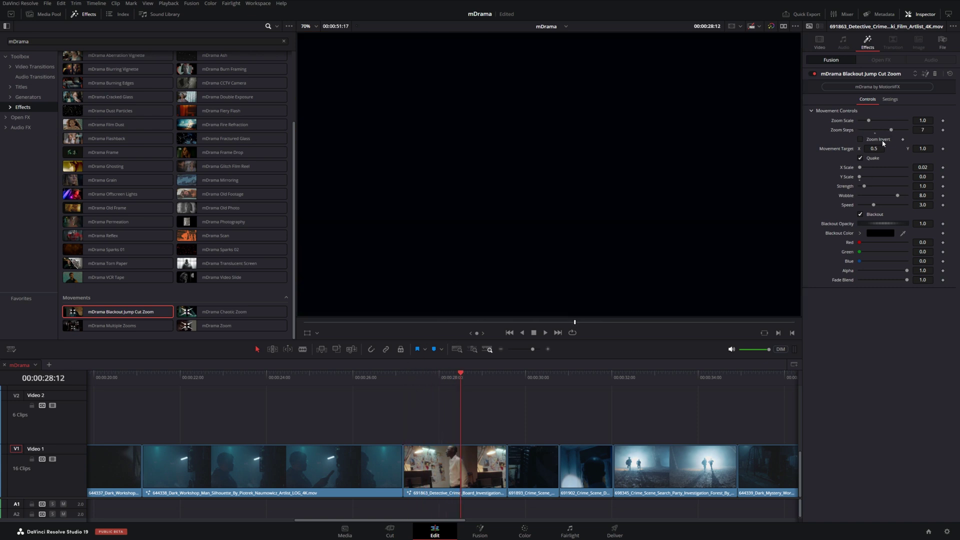
Set Zoom Steps to 2, enable Zoom Invert and disable Blackout, scrubbing through the shot between changes.
{"action": "left_click_drag", "start_coordinate": [892, 131], "coordinate": [868, 133]}
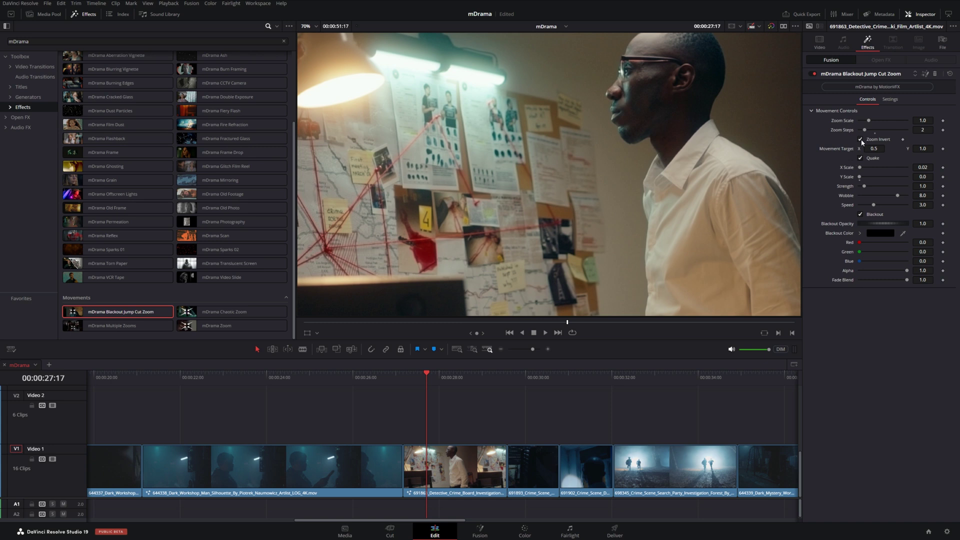
{"action": "left_click_drag", "start_coordinate": [404, 380], "coordinate": [437, 387]}
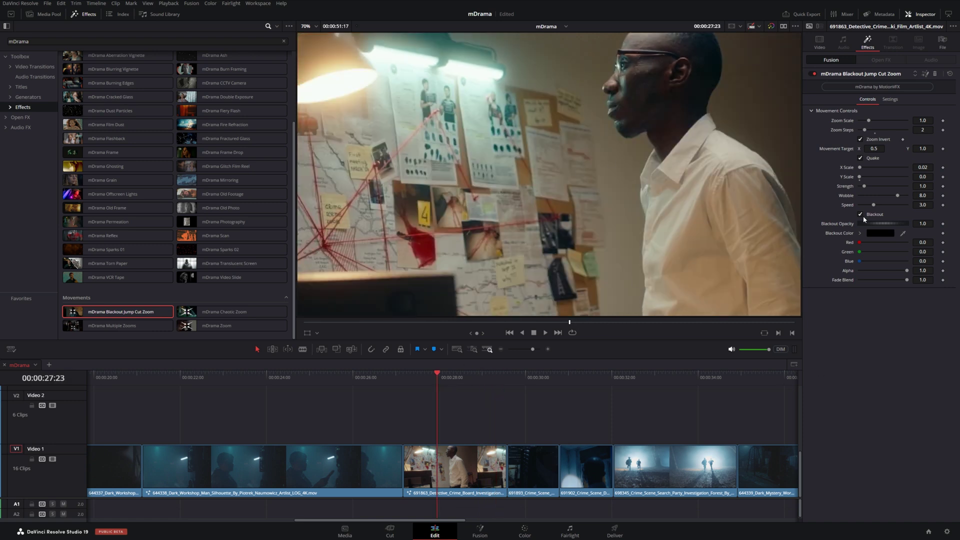
{"action": "left_click_drag", "start_coordinate": [438, 380], "coordinate": [405, 387]}
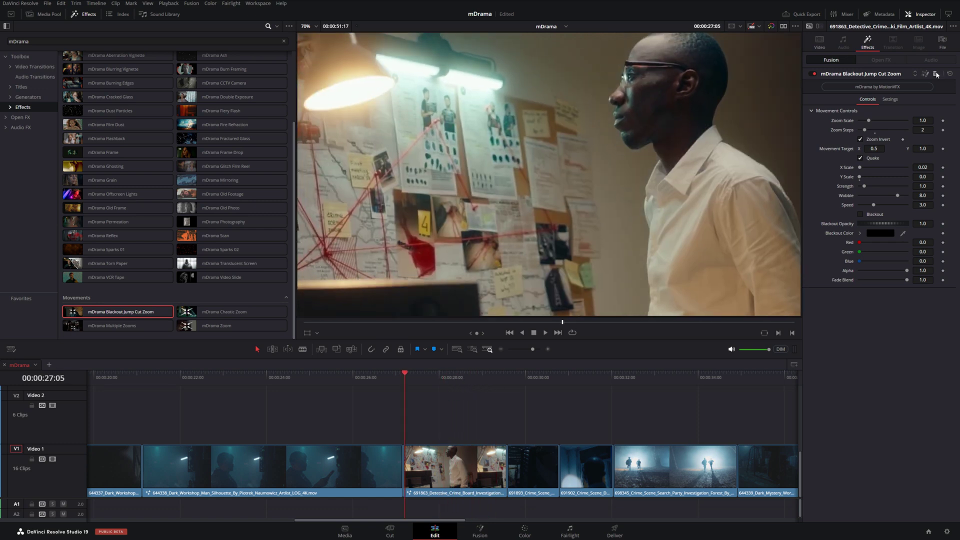
Replace Blackout Jump Cut Zoom on the detective board clip with the mDrama Zoom movement and scrub through it.
{"action": "left_click", "coordinate": [936, 74]}
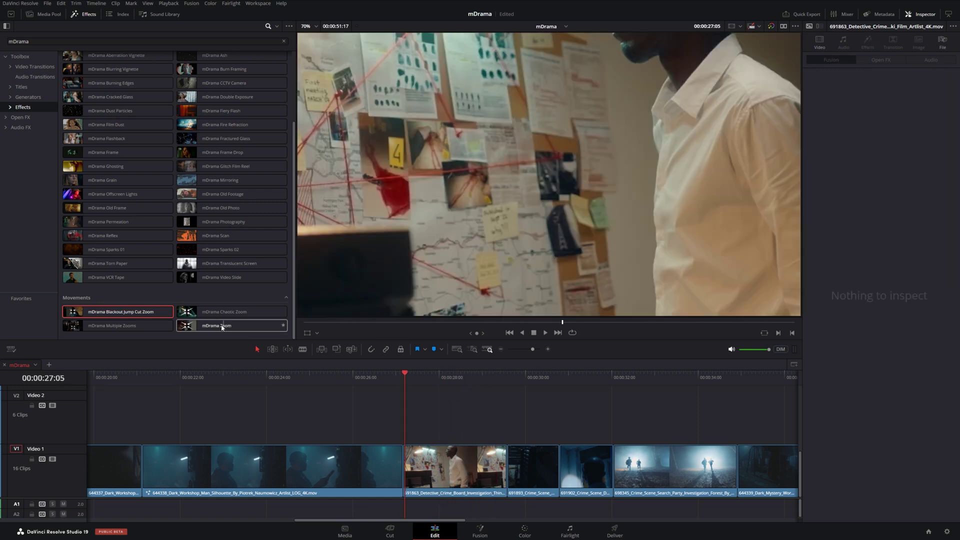
{"action": "left_click_drag", "start_coordinate": [216, 326], "coordinate": [444, 469]}
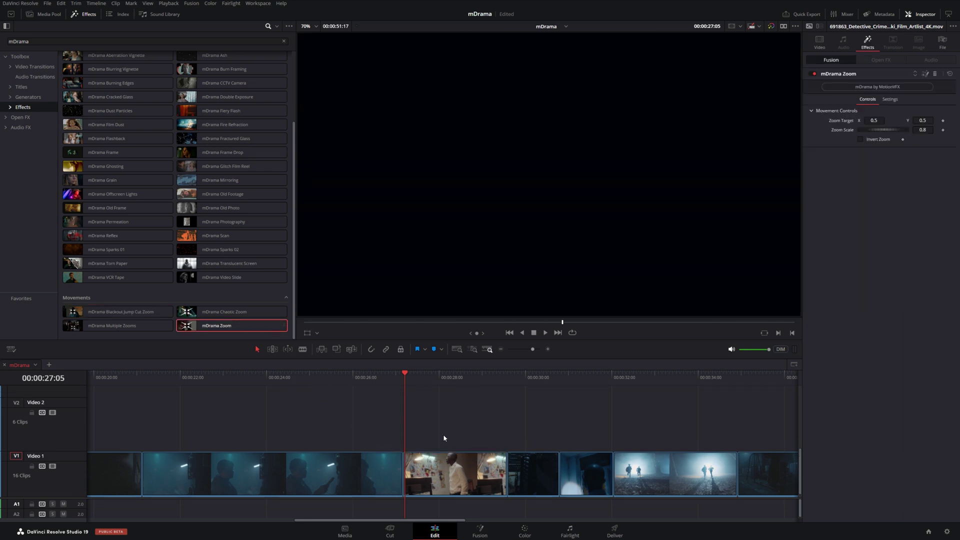
{"action": "left_click_drag", "start_coordinate": [411, 382], "coordinate": [446, 393]}
Set the mDrama Zoom's Zoom Target to X 0.406 and Y 1.0, and scrub through the shot to 00:00:29:08.
{"action": "left_click_drag", "start_coordinate": [927, 119], "coordinate": [952, 119]}
{"action": "left_click_drag", "start_coordinate": [874, 120], "coordinate": [849, 120]}
{"action": "left_click_drag", "start_coordinate": [405, 376], "coordinate": [492, 376]}
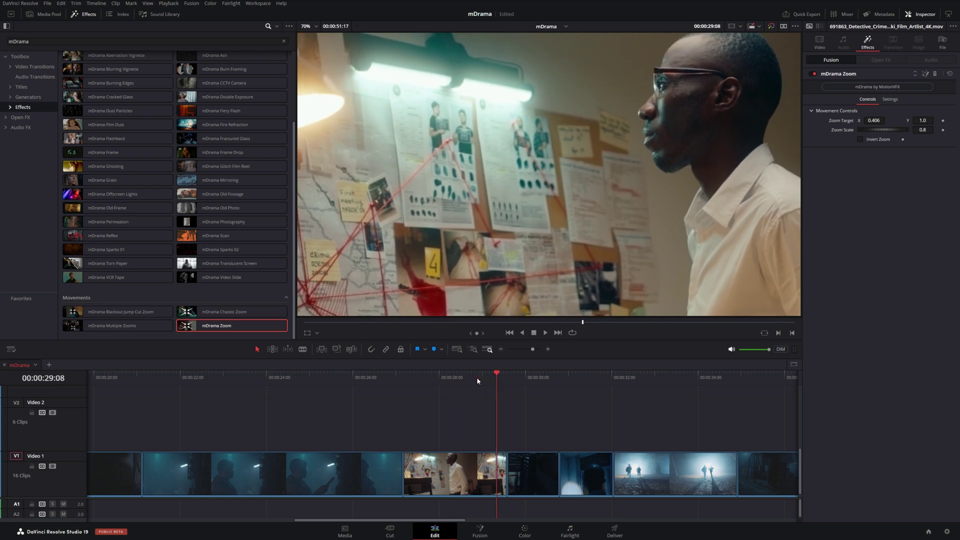
Move the spare adjustment clip on Video 2 above the detective board shot and scrub the shot's beginning.
{"action": "scroll", "coordinate": [398, 411], "scroll_direction": "down", "scroll_amount": 5}
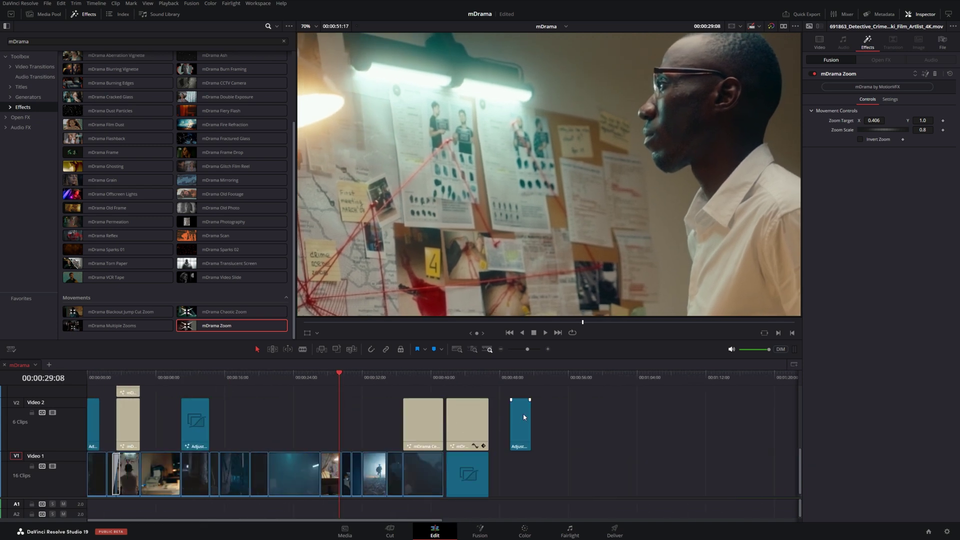
{"action": "left_click_drag", "start_coordinate": [523, 419], "coordinate": [382, 426]}
{"action": "scroll", "coordinate": [425, 423], "scroll_direction": "up", "scroll_amount": 5}
{"action": "left_click", "coordinate": [272, 380]}
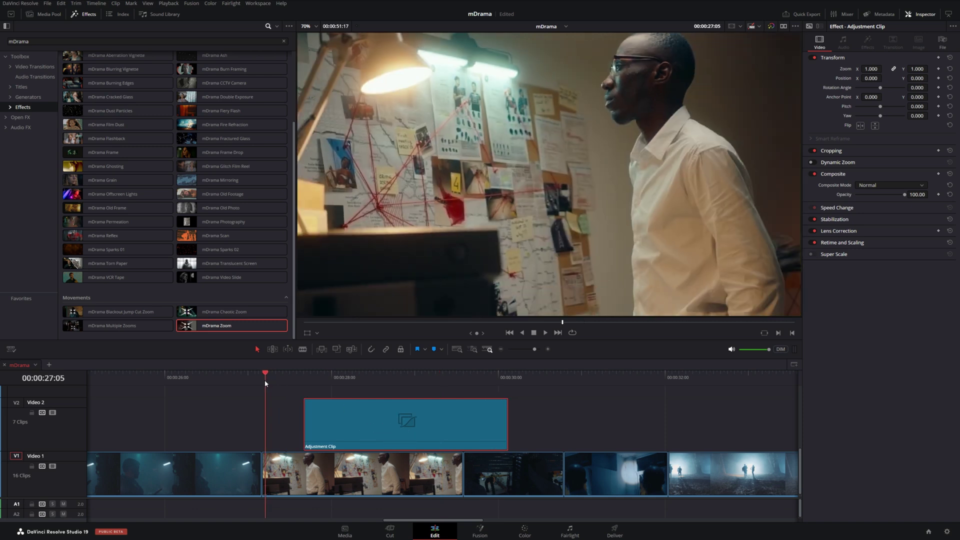
{"action": "left_click_drag", "start_coordinate": [273, 386], "coordinate": [283, 387]}
Remove mDrama Zoom from the detective board clip and use it on the adjustment clip above instead.
{"action": "left_click", "coordinate": [326, 472]}
{"action": "left_click", "coordinate": [868, 44]}
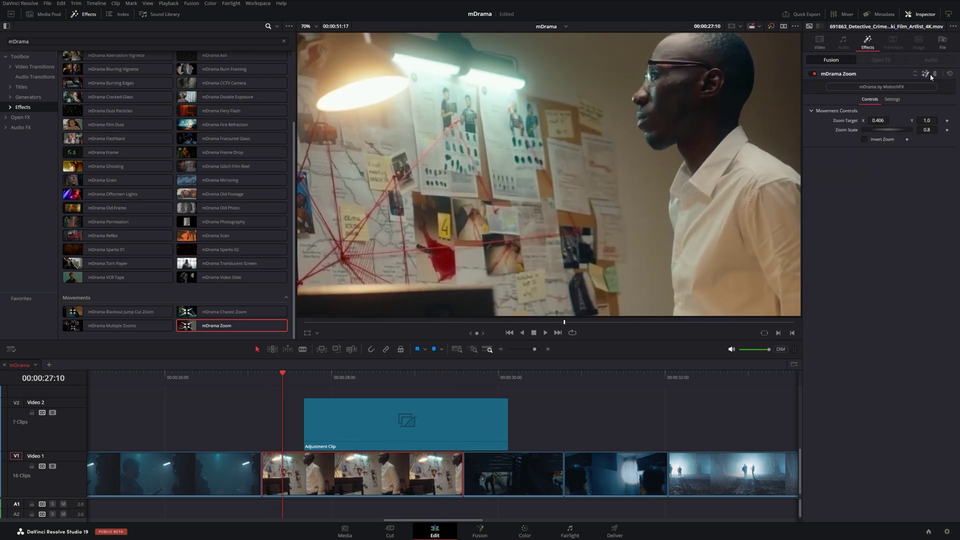
{"action": "left_click", "coordinate": [933, 74]}
{"action": "left_click", "coordinate": [388, 417]}
{"action": "left_click", "coordinate": [867, 43]}
Set the adjustment clip's Zoom Target to X 0.4 and Y 1.0, and trim its end to the detective shot's cut.
{"action": "left_click_drag", "start_coordinate": [919, 120], "coordinate": [927, 119]}
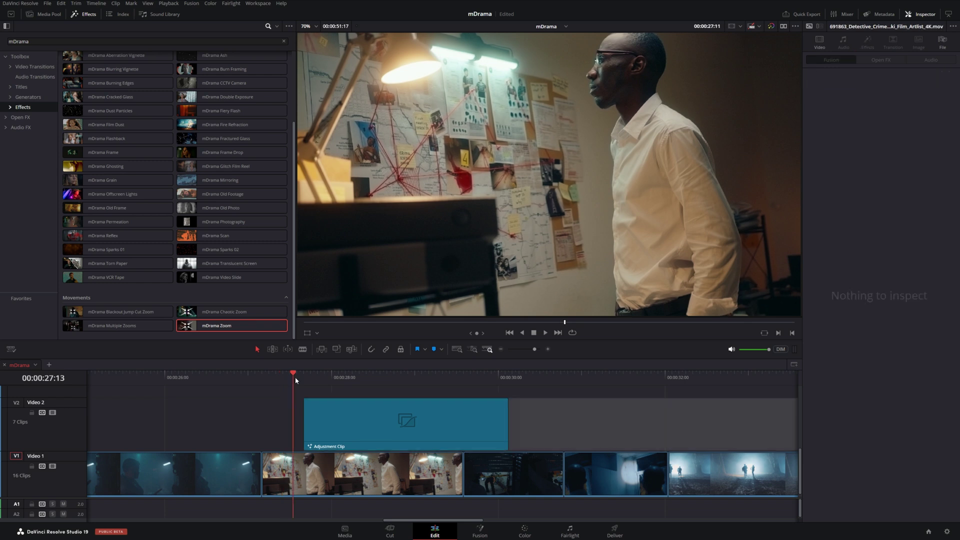
{"action": "left_click_drag", "start_coordinate": [295, 378], "coordinate": [442, 375]}
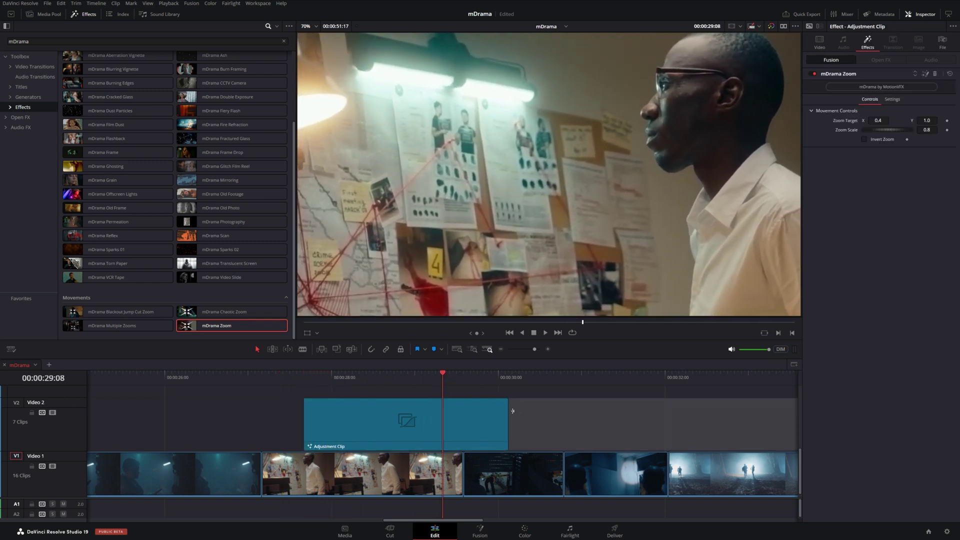
{"action": "left_click_drag", "start_coordinate": [507, 415], "coordinate": [461, 425]}
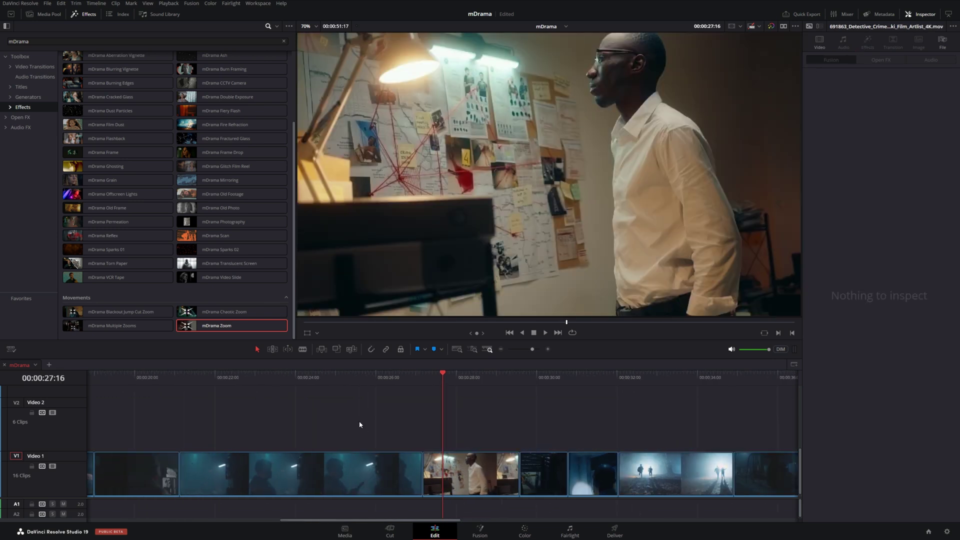
Remove the mDrama Frame Drop and mDrama Ghosting effects from the dark workshop silhouette clip.
{"action": "left_click_drag", "start_coordinate": [190, 378], "coordinate": [243, 377]}
{"action": "left_click", "coordinate": [291, 466]}
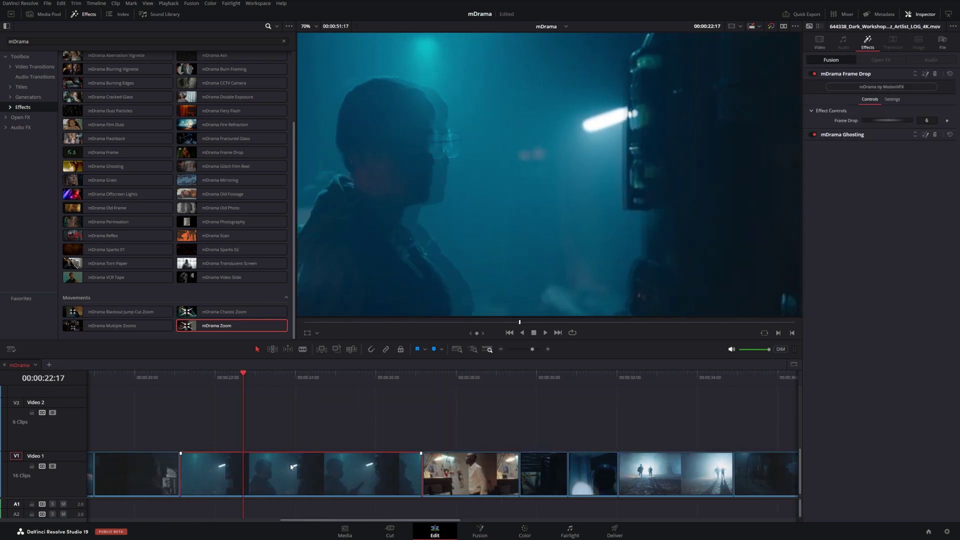
{"action": "left_click", "coordinate": [935, 74]}
{"action": "left_click", "coordinate": [935, 74]}
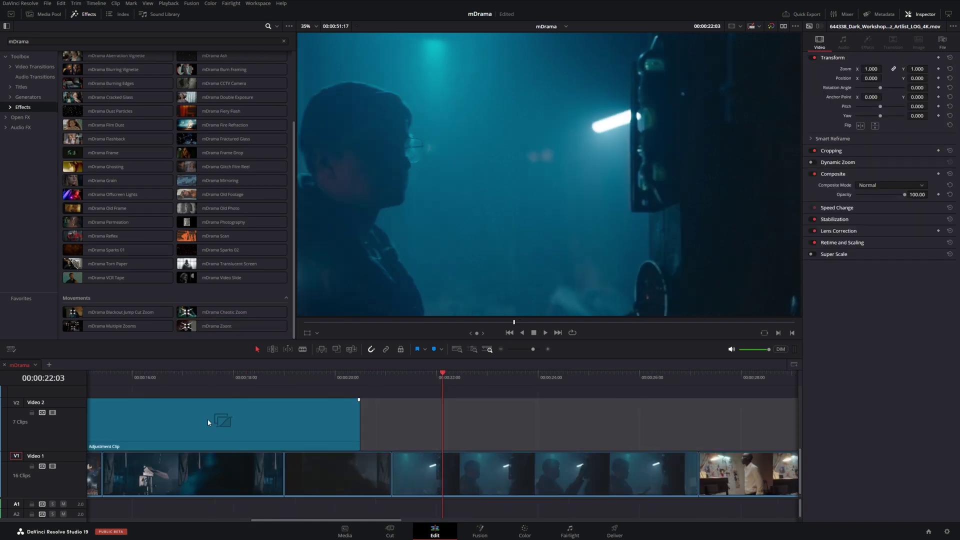
Place the adjustment clip above the workshop silhouette clip, apply mDrama Multiple Zooms to it, and scrub to 00:00:22:09.
{"action": "left_click_drag", "start_coordinate": [203, 414], "coordinate": [494, 409]}
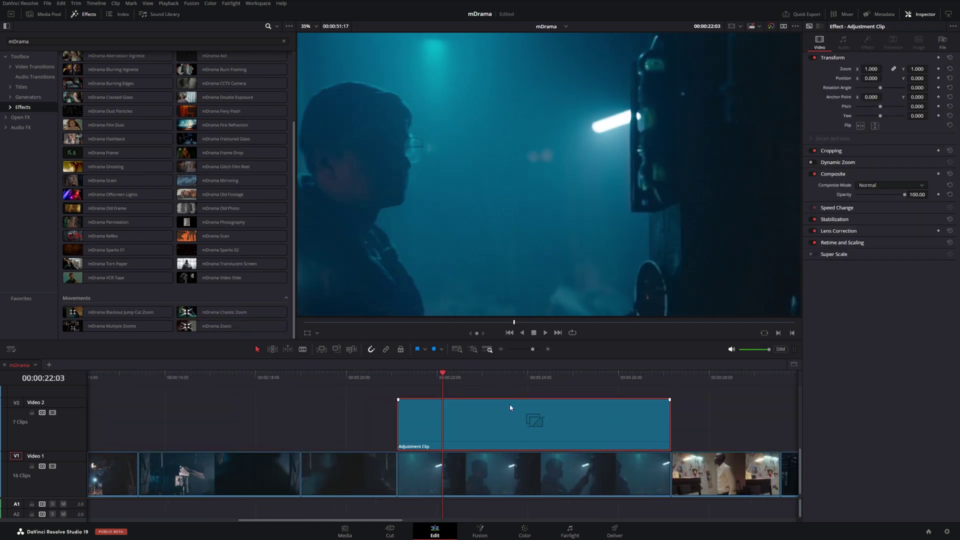
{"action": "left_click_drag", "start_coordinate": [116, 333], "coordinate": [453, 424]}
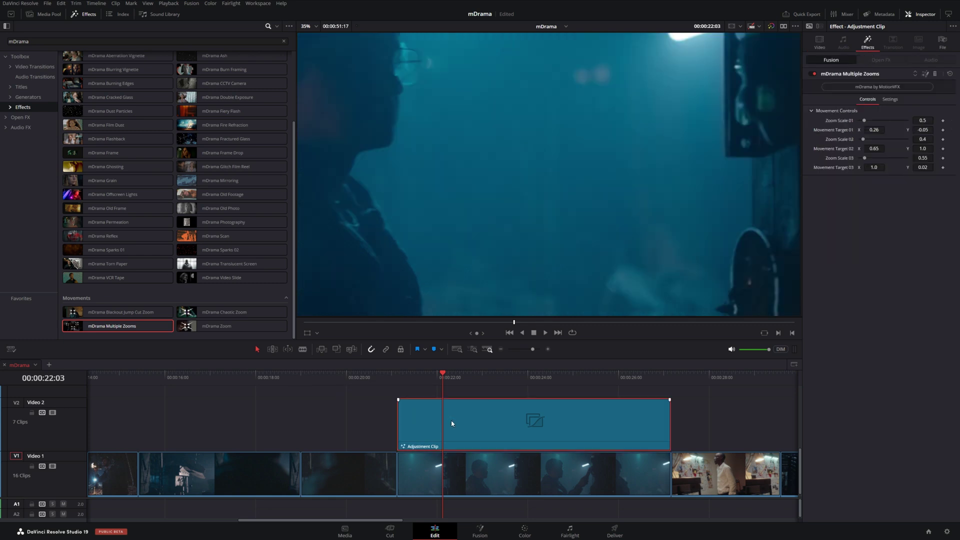
{"action": "left_click", "coordinate": [408, 379]}
{"action": "left_click_drag", "start_coordinate": [416, 380], "coordinate": [452, 388]}
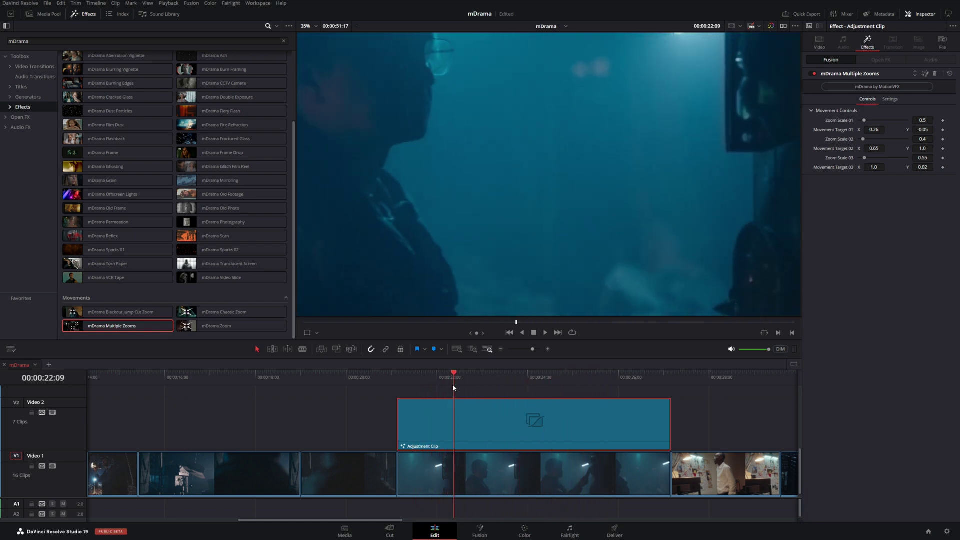
Set Multiple Zooms' Movement Target 01 to X 0.053 and Y 0.485, and scrub forward to 00:00:25:08.
{"action": "left_click_drag", "start_coordinate": [915, 129], "coordinate": [941, 130]}
{"action": "left_click_drag", "start_coordinate": [880, 130], "coordinate": [868, 130]}
{"action": "left_click_drag", "start_coordinate": [454, 375], "coordinate": [590, 384]}
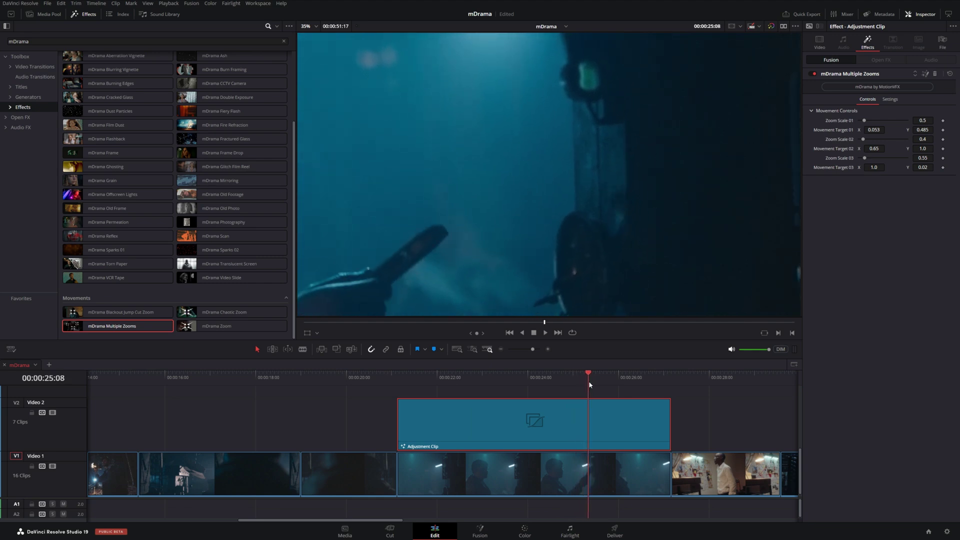
Set Multiple Zooms' Movement Target 03 to X 0.441 and Y -0.001.
{"action": "left_click_drag", "start_coordinate": [880, 170], "coordinate": [600, 170]}
{"action": "left_click_drag", "start_coordinate": [929, 168], "coordinate": [924, 168]}
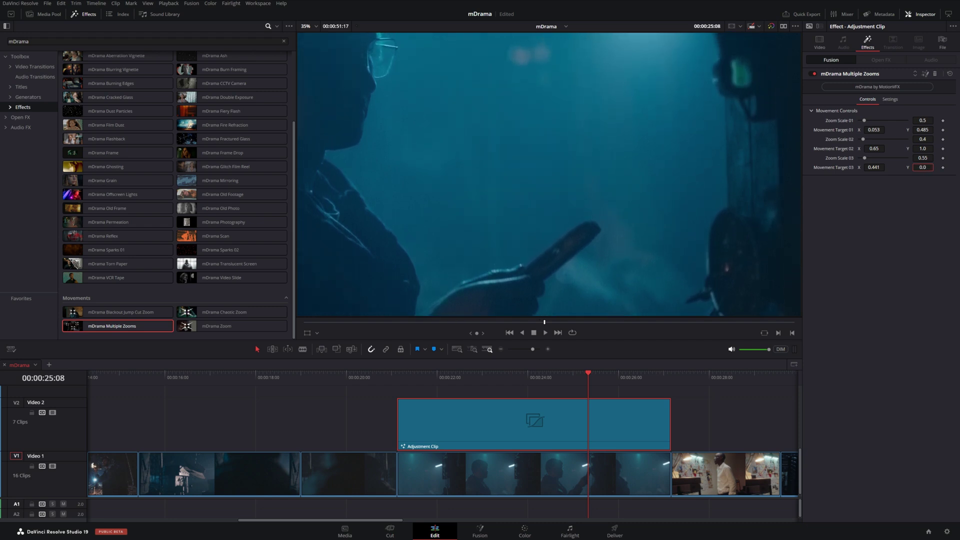
{"action": "left_click_drag", "start_coordinate": [924, 168], "coordinate": [923, 168]}
Play the silhouette shot full screen from its start, scrub to 00:00:25:07 and select the Multiple Zooms adjustment clip.
{"action": "mouse_move", "coordinate": [414, 375]}
{"action": "left_mouse_down"}
{"action": "mouse_move", "coordinate": [657, 375]}
{"action": "mouse_move", "coordinate": [397, 381]}
{"action": "left_mouse_up"}
{"action": "key", "text": "ctrl+f"}
{"action": "key", "text": "space"}
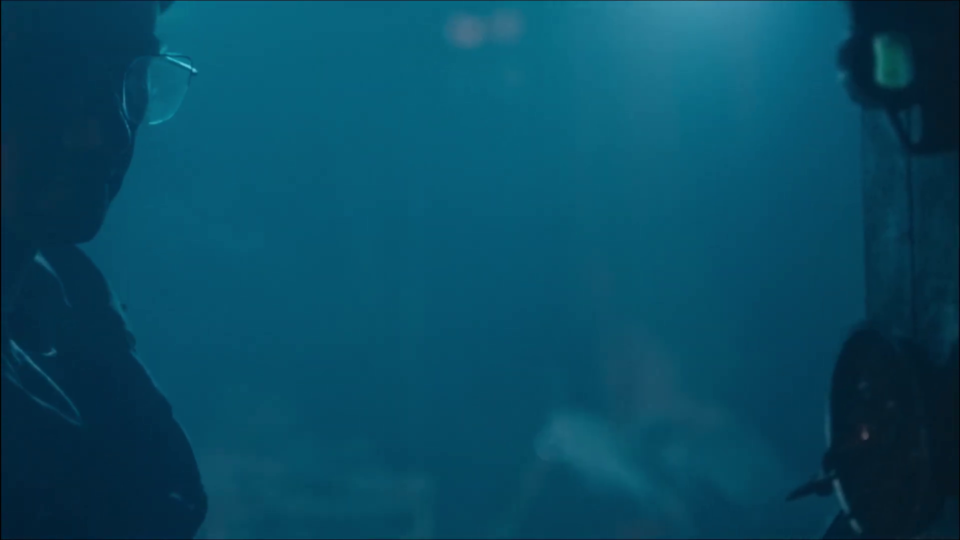
{"action": "key", "text": "p"}
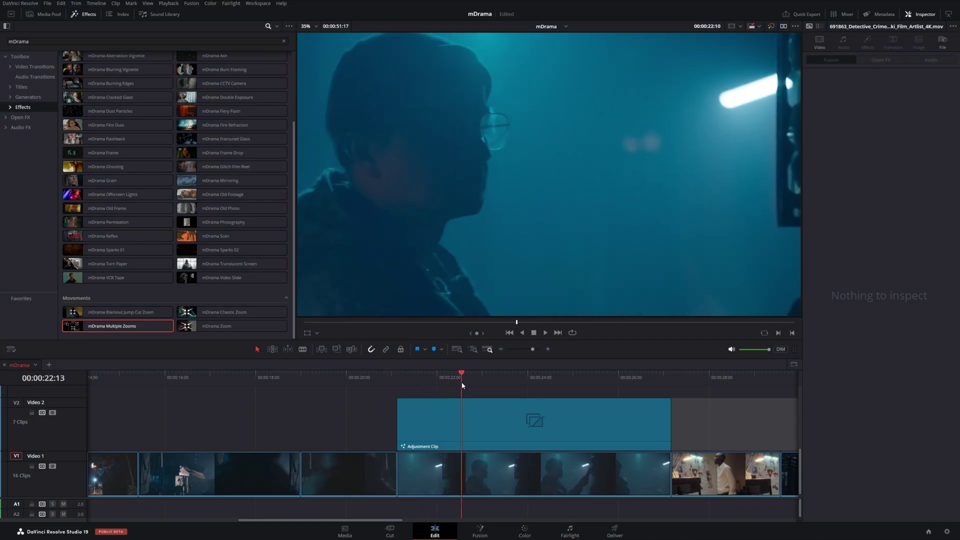
{"action": "left_click_drag", "start_coordinate": [501, 381], "coordinate": [586, 375]}
{"action": "left_click", "coordinate": [542, 429]}
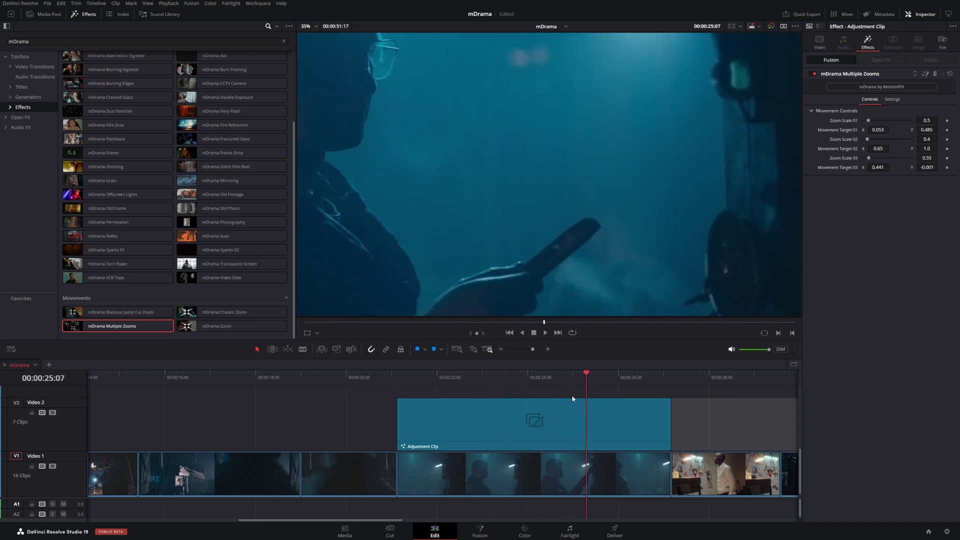